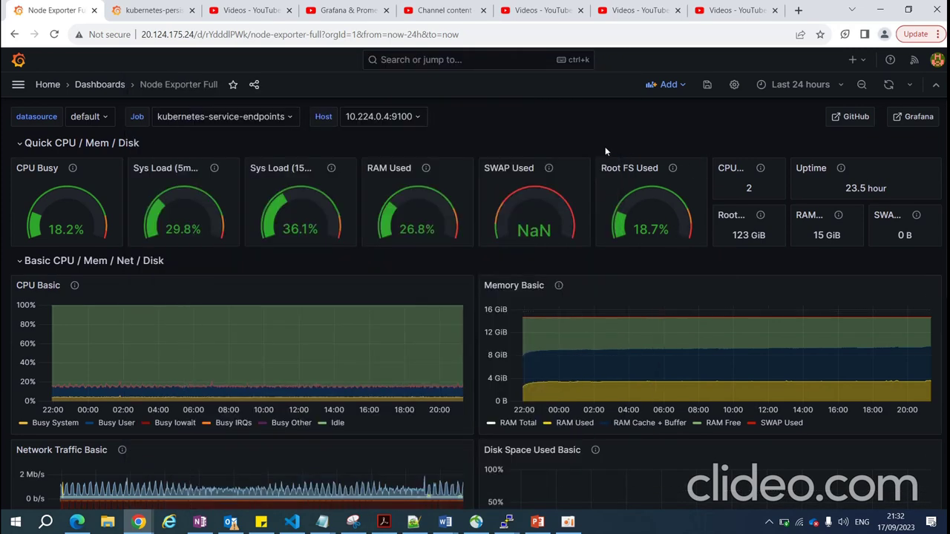
Switch to Notepad++ and copy the helm repo add command for prometheus-community from the All cmd.txt notes
mouse_move(604, 144)
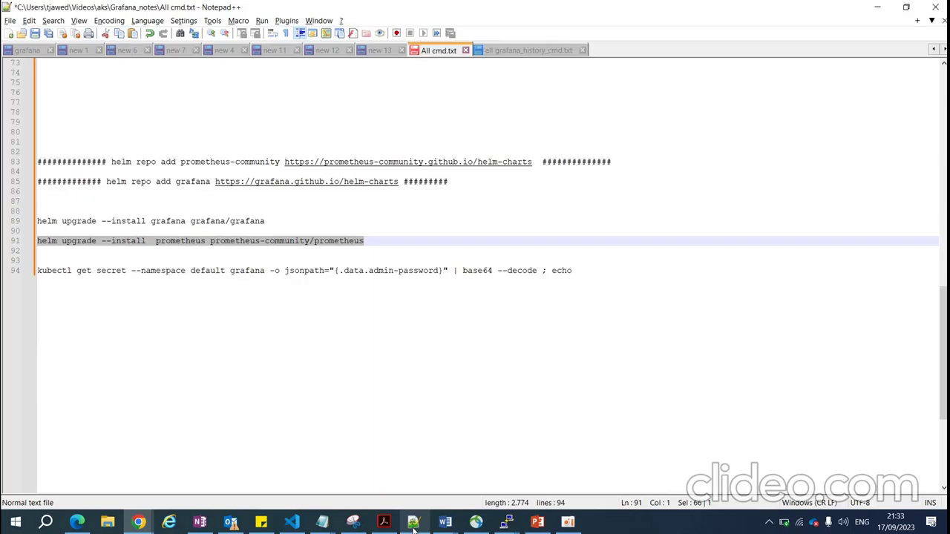
click(413, 522)
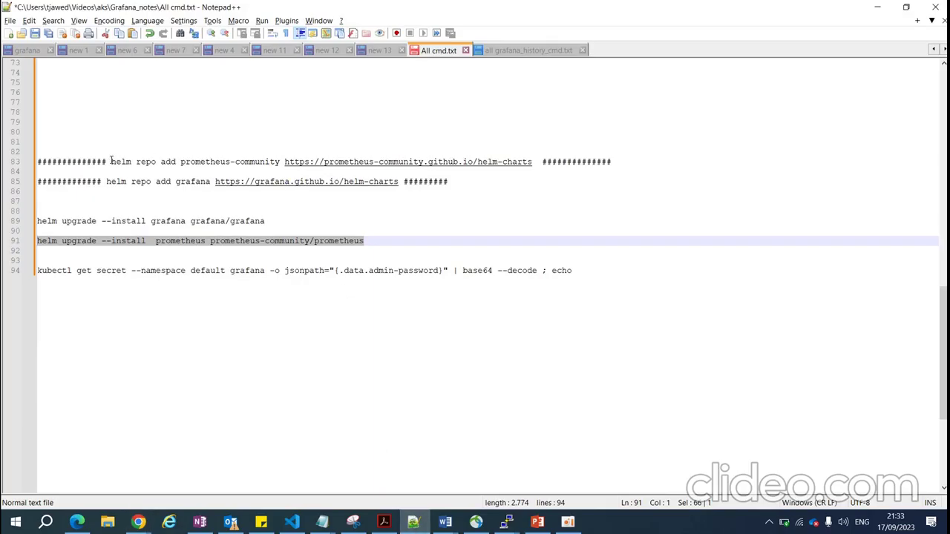
drag(112, 161, 227, 161)
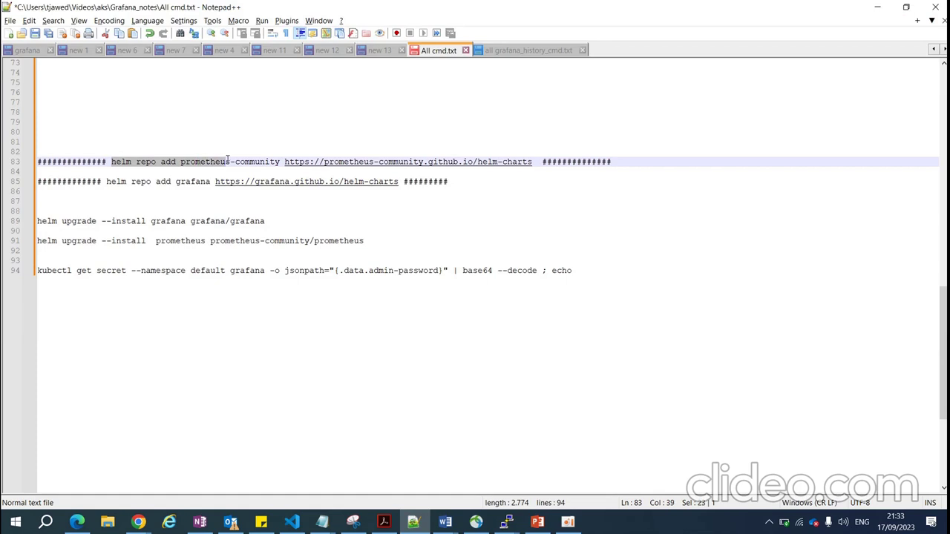
drag(532, 162, 290, 157)
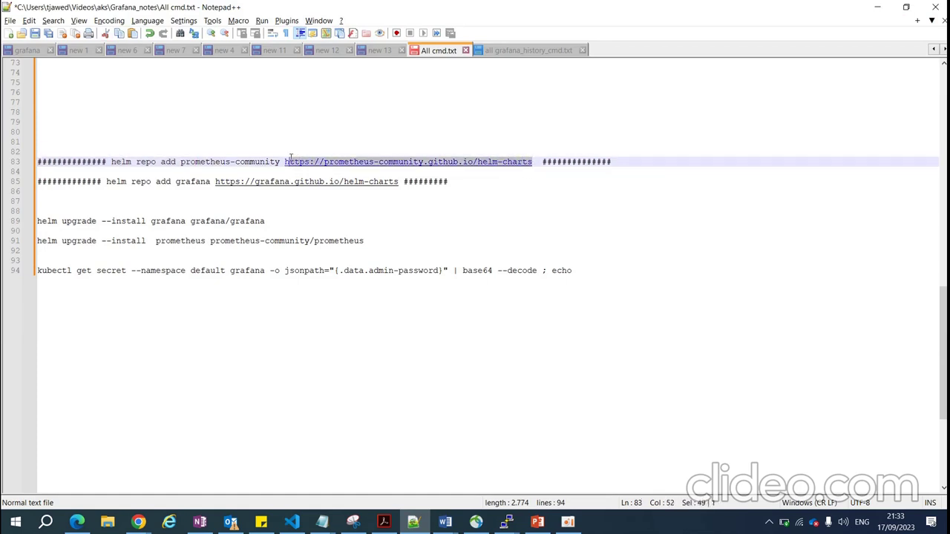
click(496, 194)
drag(533, 160, 108, 164)
key(ctrl+c)
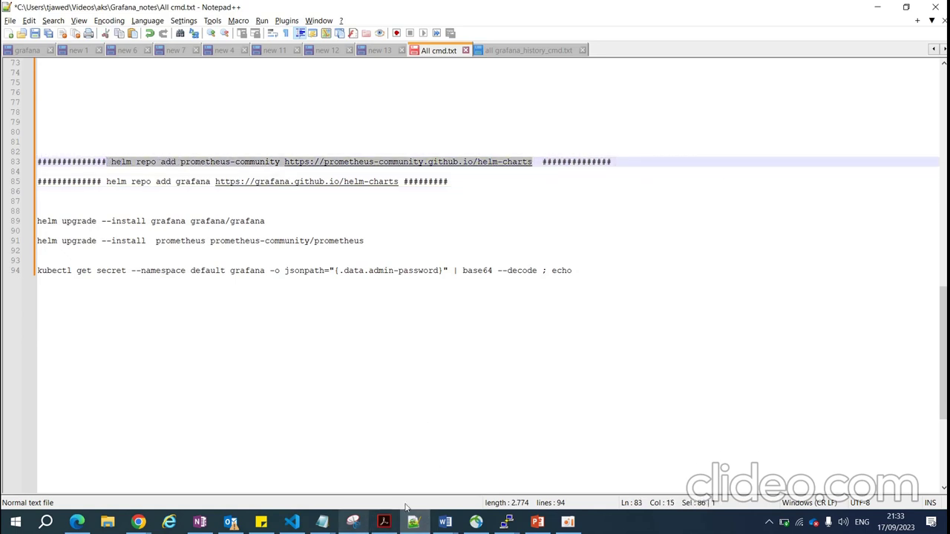
mouse_move(506, 524)
click(631, 476)
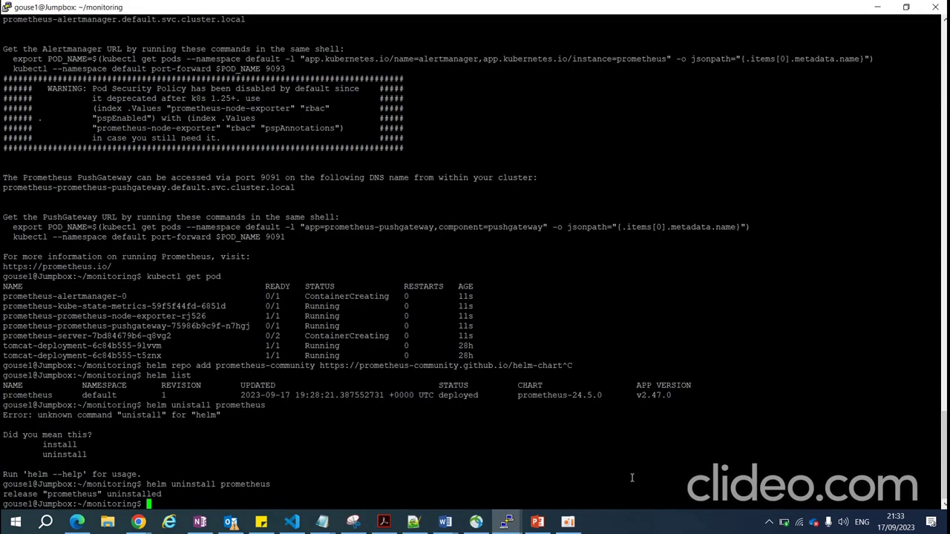
right_click(632, 477)
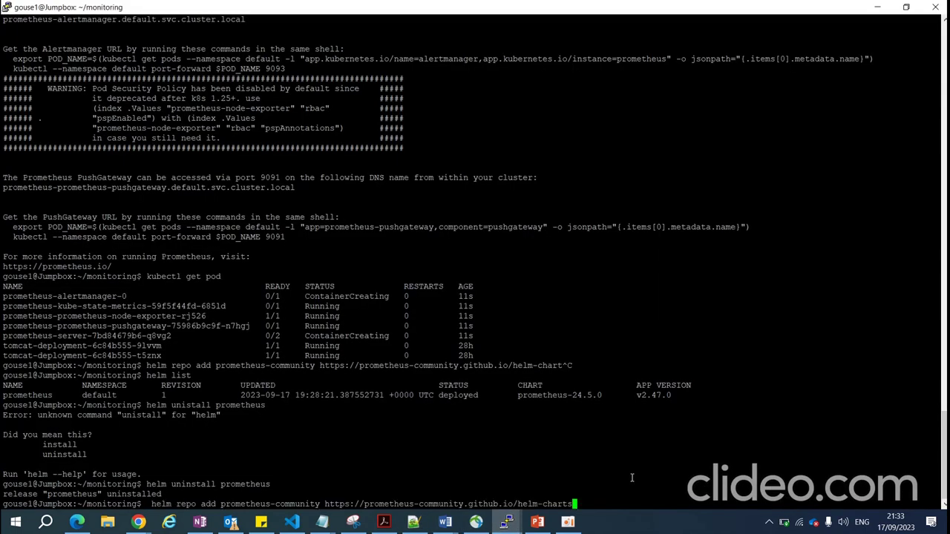
key(Return)
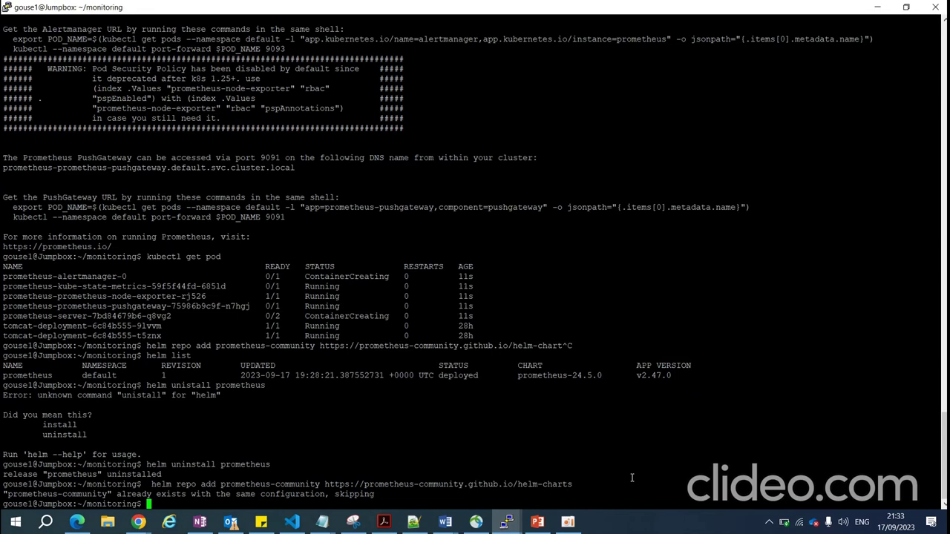
List the cluster's nodes with kubectl get node and its pods with kubectl get pod
text(kubectl get node)
key(Return)
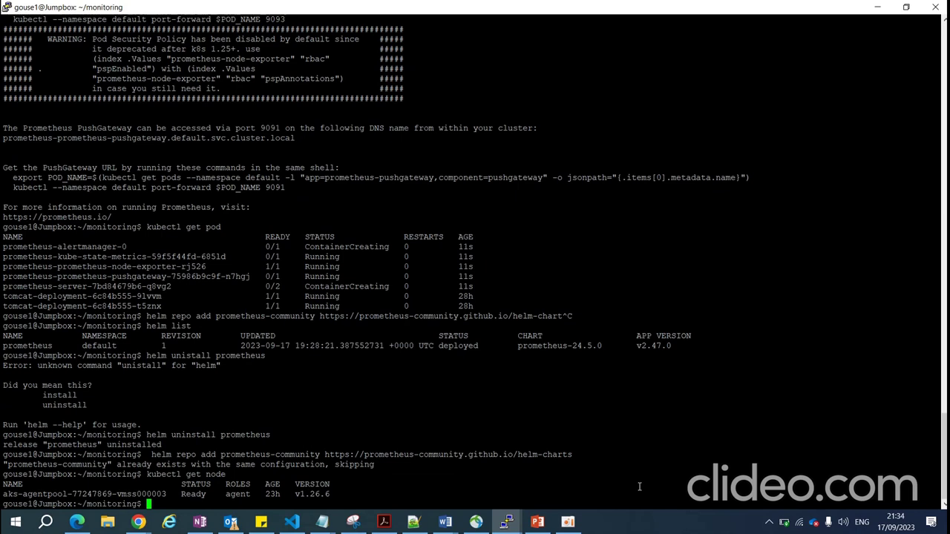
text(kubectl)
key(BackSpace)
key(BackSpace)
key(BackSpace)
text(tl get pod)
key(Return)
Recall the earlier helm repo add command for prometheus-community from the shell history and run it again
text(ku)
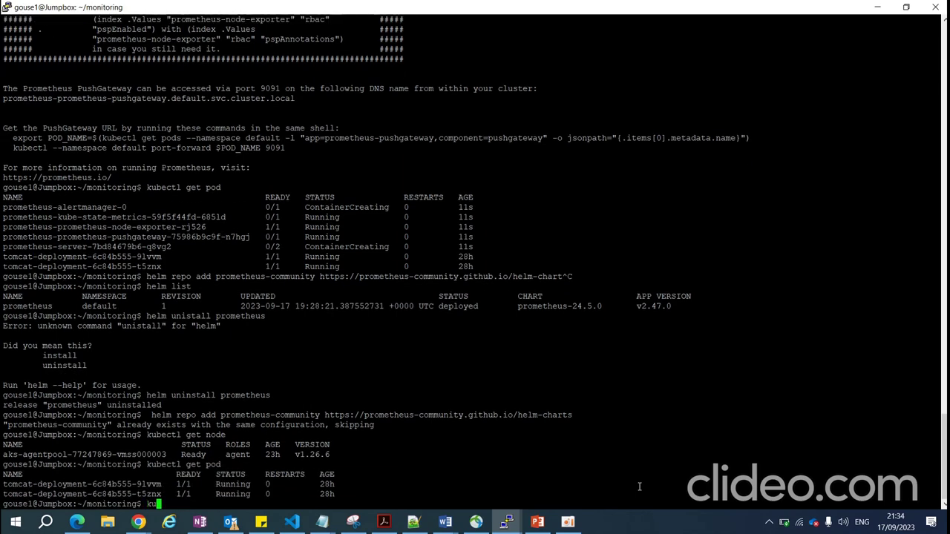
key(BackSpace)
key(BackSpace)
key(Up)
key(Up)
key(Up)
key(Up)
key(Up)
key(Up)
key(Up)
key(Up)
key(Up)
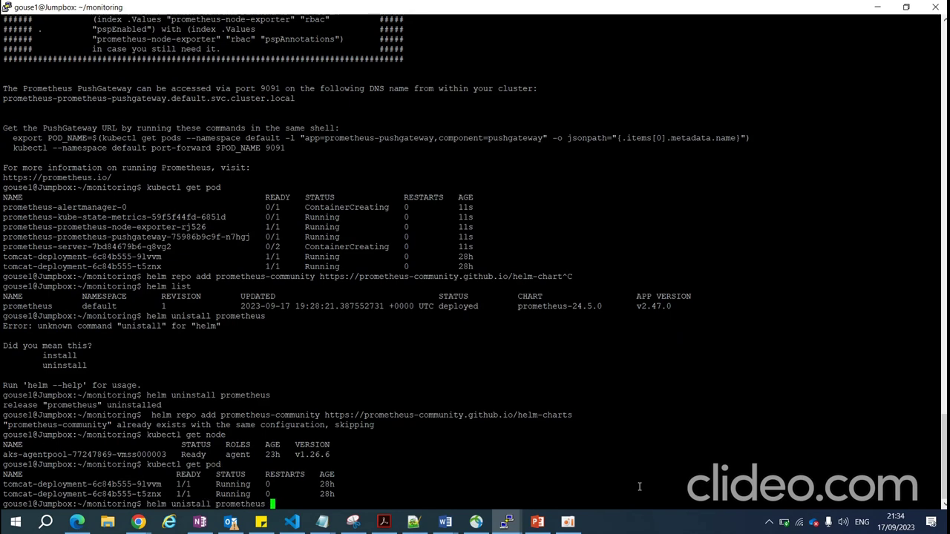
key(Up)
key(Up)
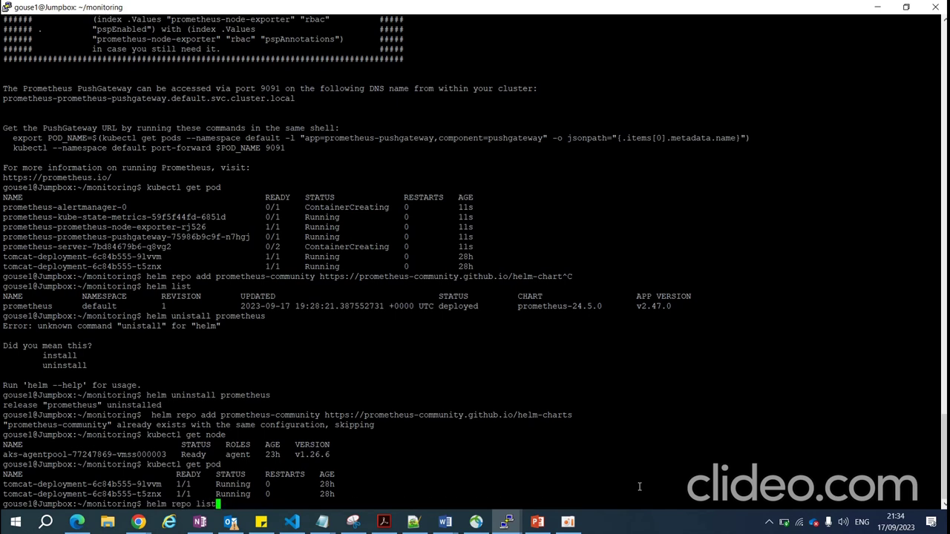
key(Up)
key(Up)
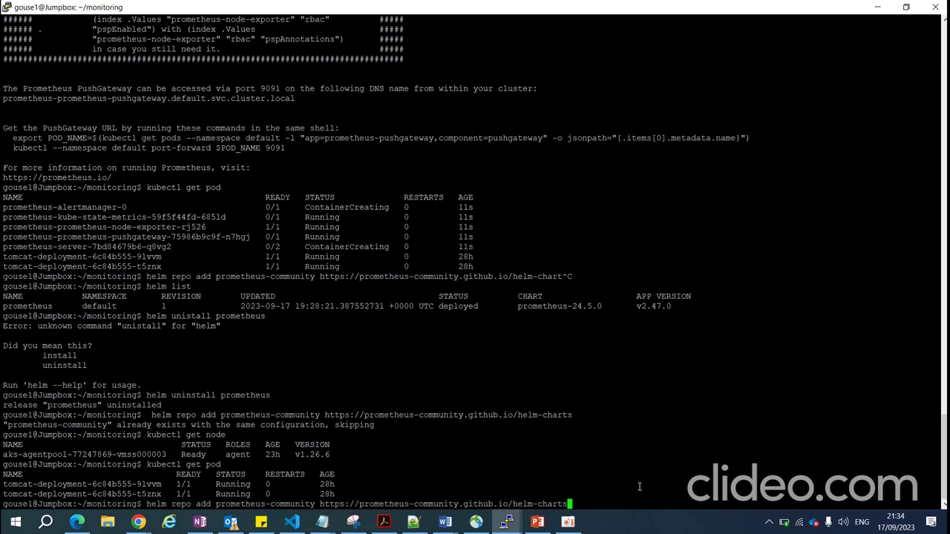
key(Return)
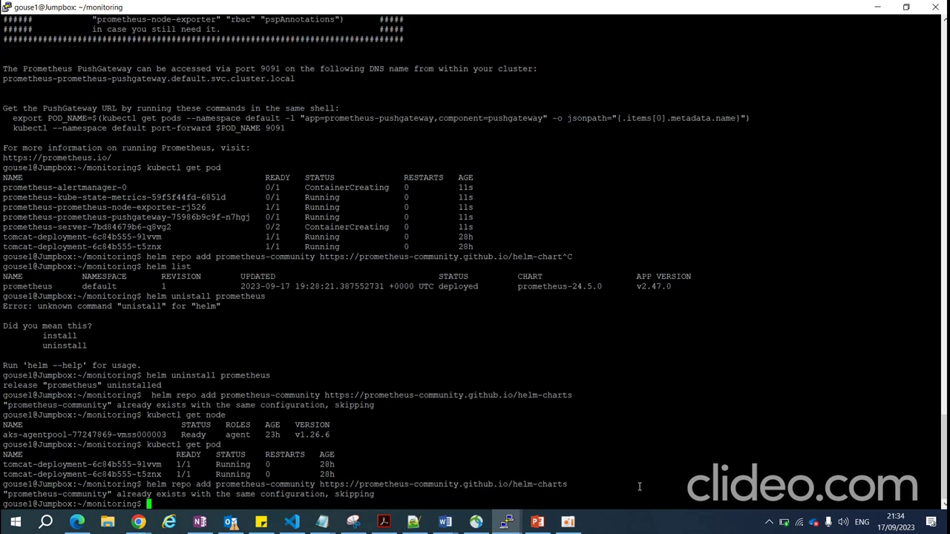
List the configured Helm repositories with helm repo list
text(helm list)
key(BackSpace)
key(BackSpace)
key(BackSpace)
key(BackSpace)
key(BackSpace)
text(repo list)
key(Return)
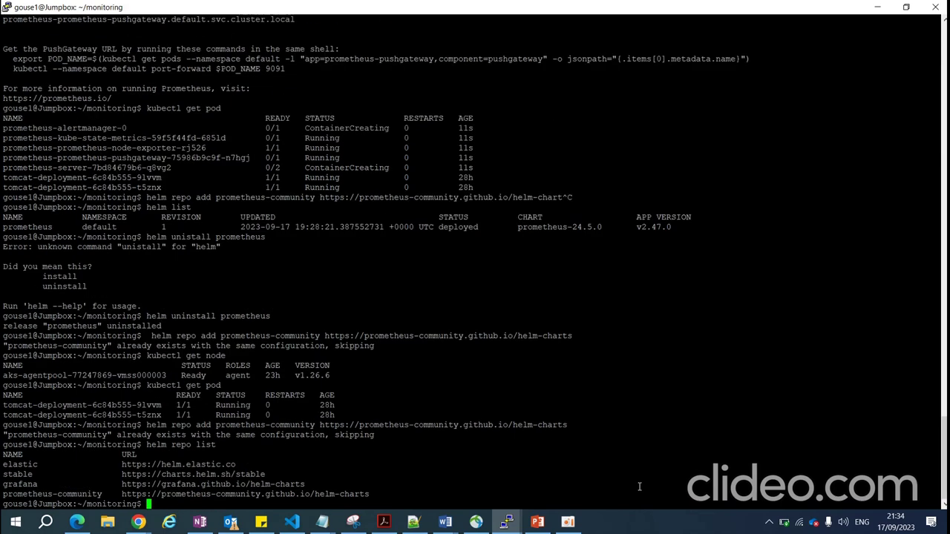
Remove the prometheus-community Helm repository with helm repo remove and list the repositories again
drag(107, 496, 2, 496)
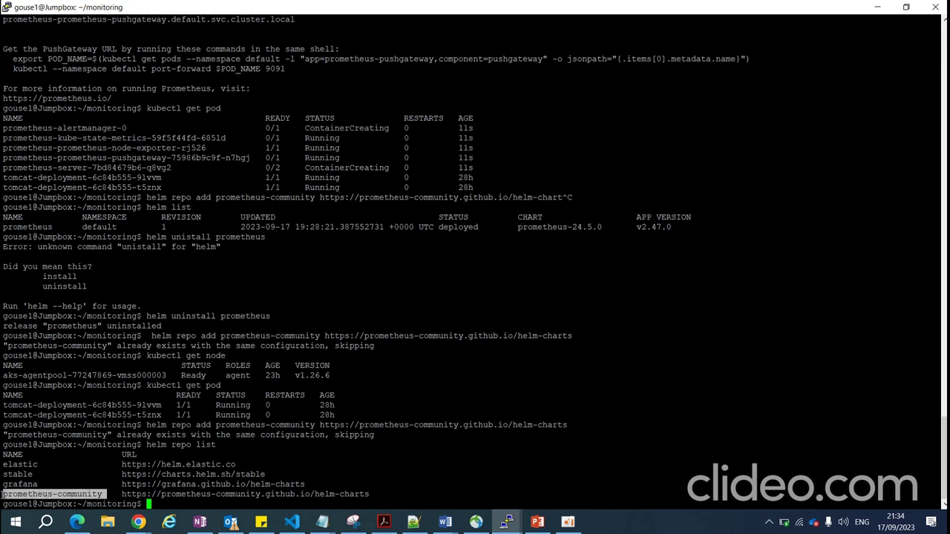
text(helm repo remove)
text(prometheus-community)
key(Return)
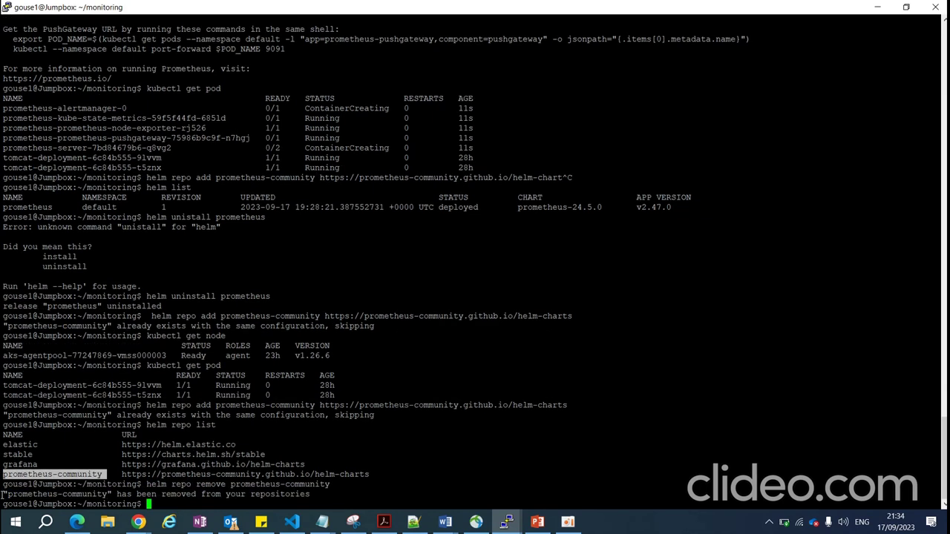
key(Up)
key(Up)
key(Return)
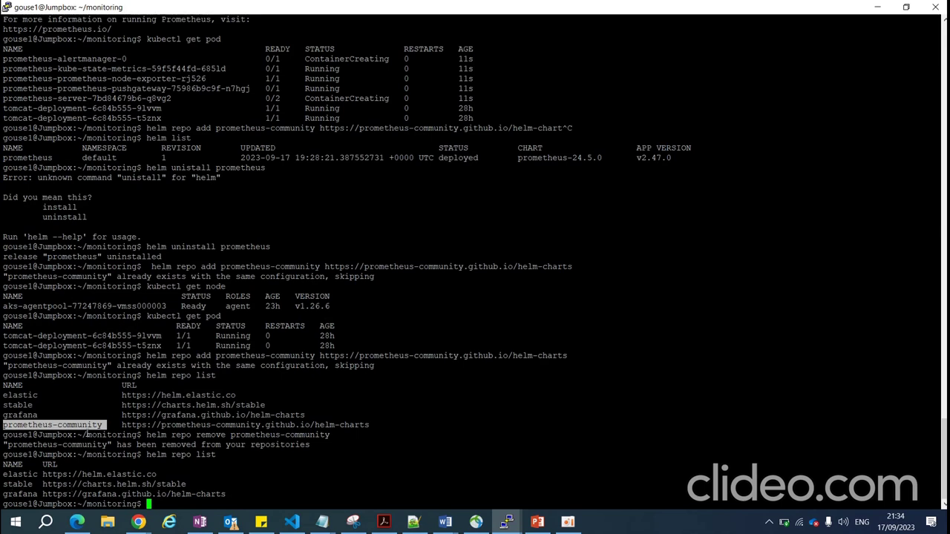
key(Up)
key(Up)
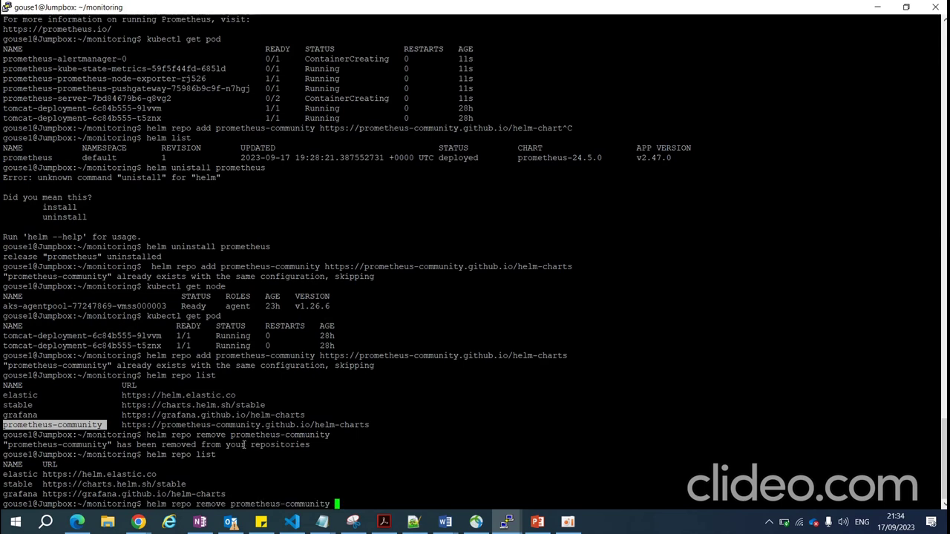
key(Up)
key(Up)
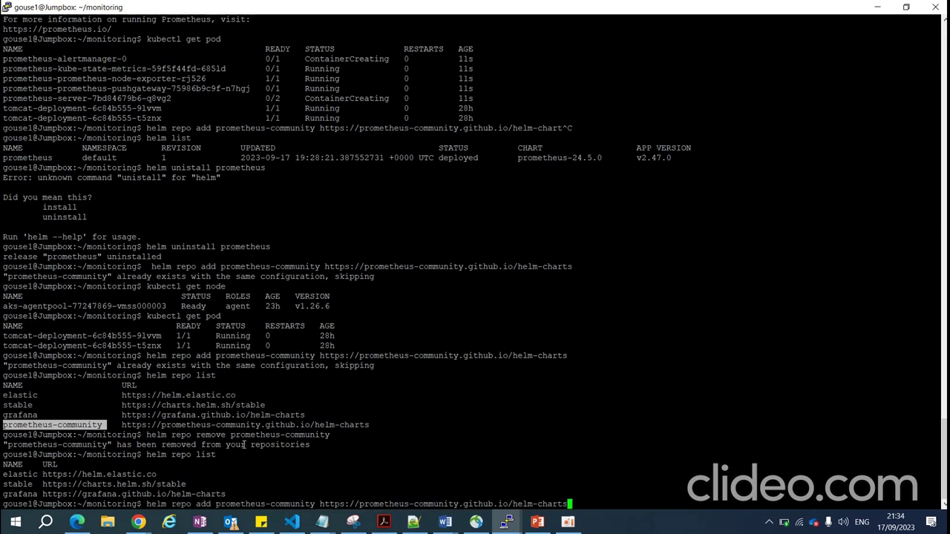
key(Return)
key(Up)
key(Up)
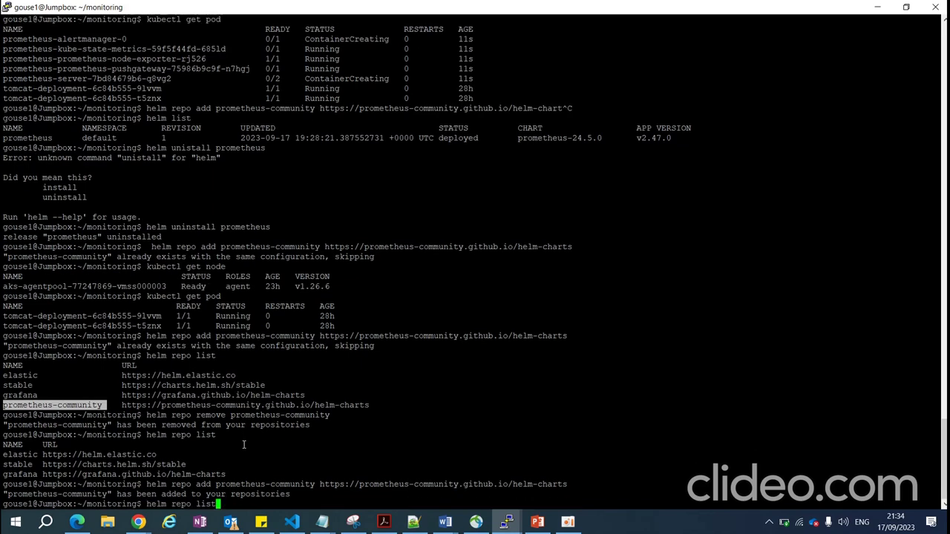
key(Return)
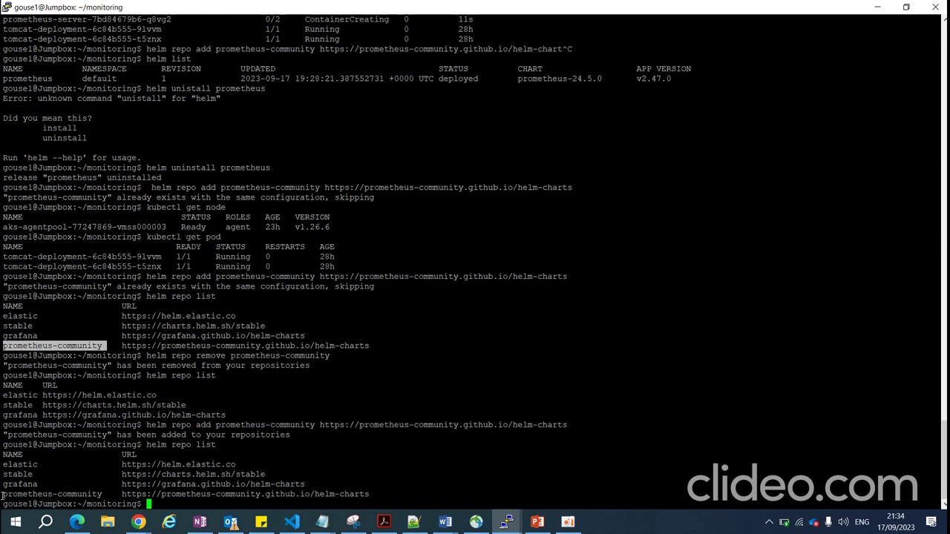
drag(3, 494, 104, 495)
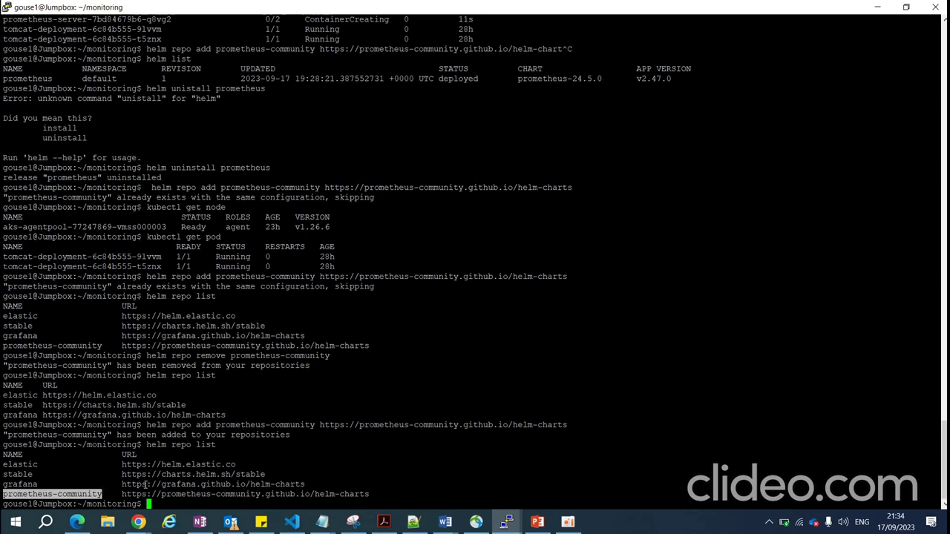
Copy the Prometheus install command from the Notepad++ notes and run helm upgrade --install prometheus prometheus-community/prometheus in the terminal
click(417, 523)
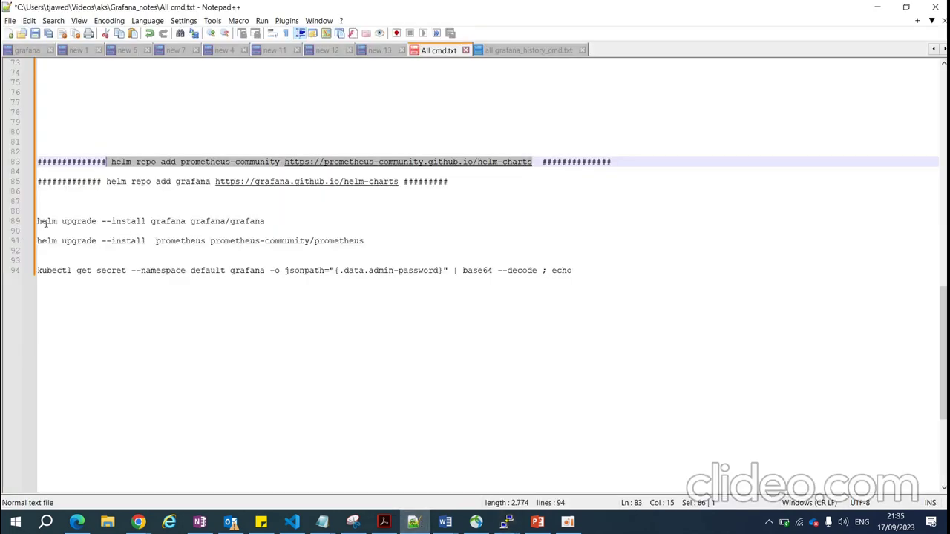
drag(367, 241, 37, 238)
key(ctrl+c)
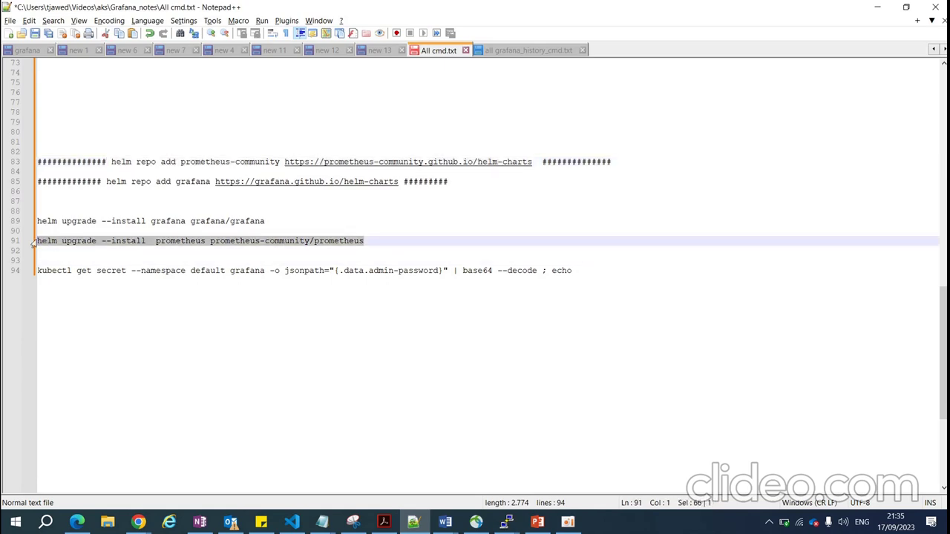
key(alt+Tab)
right_click(37, 239)
key(Return)
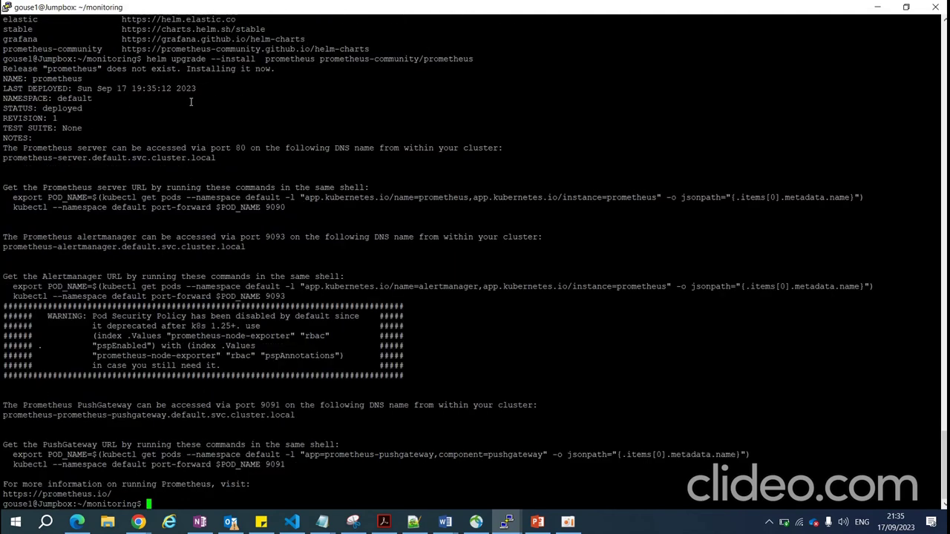
Check the status and revision of the Prometheus release, and list the pods with kubectl get pod
drag(87, 109, 13, 315)
drag(10, 108, 87, 115)
text(kube)
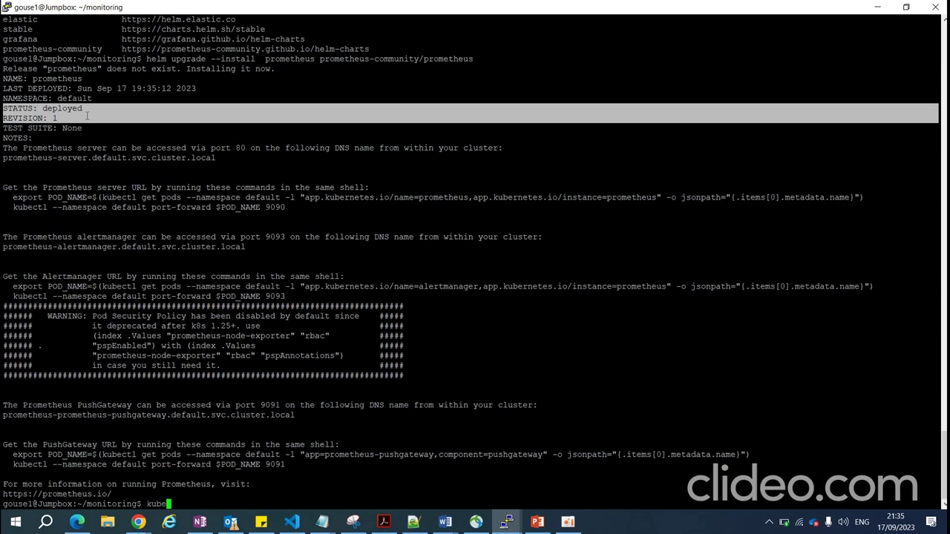
text(ctl get pod)
key(Return)
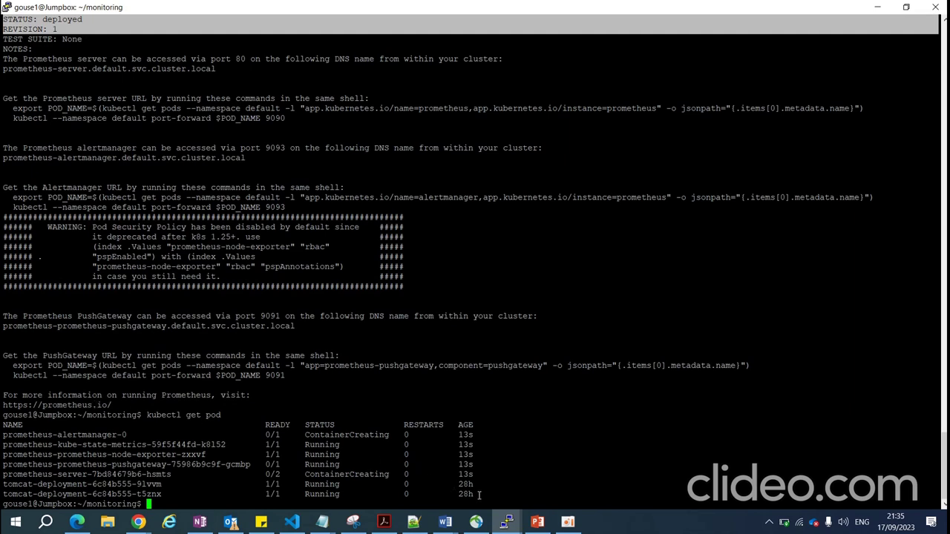
Examine the Prometheus pods in the pod list, especially the kube-state-metrics and node-exporter pods
drag(482, 498, 341, 454)
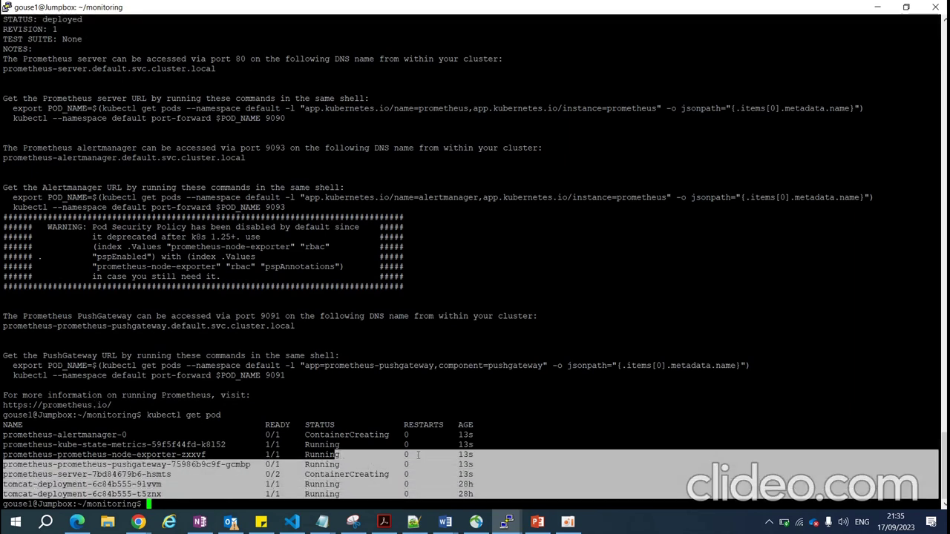
right_click(420, 456)
drag(482, 470, 1, 435)
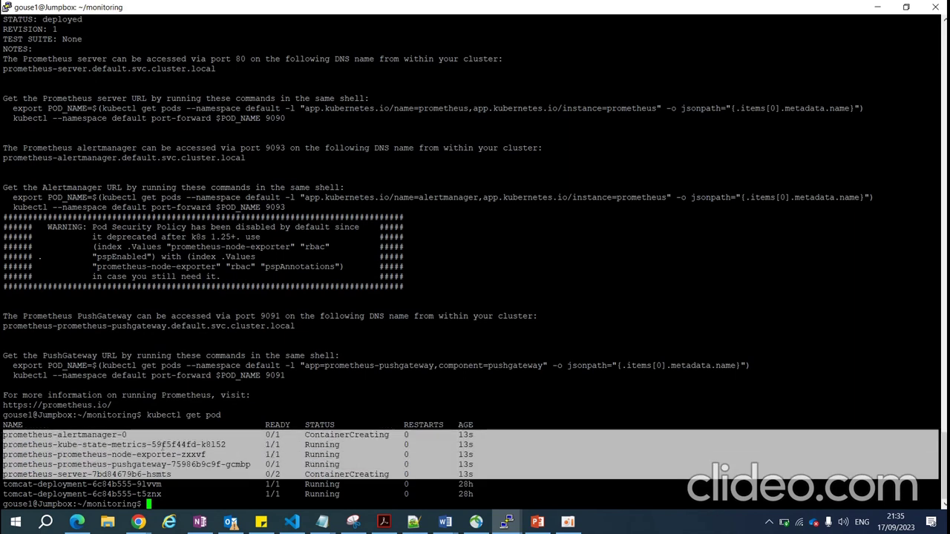
click(162, 448)
drag(83, 445, 137, 445)
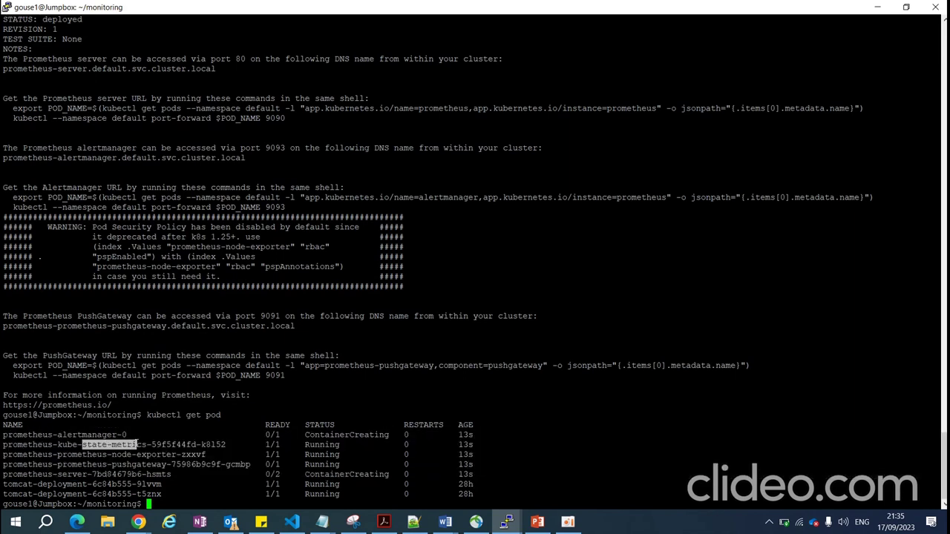
drag(478, 470, 3, 435)
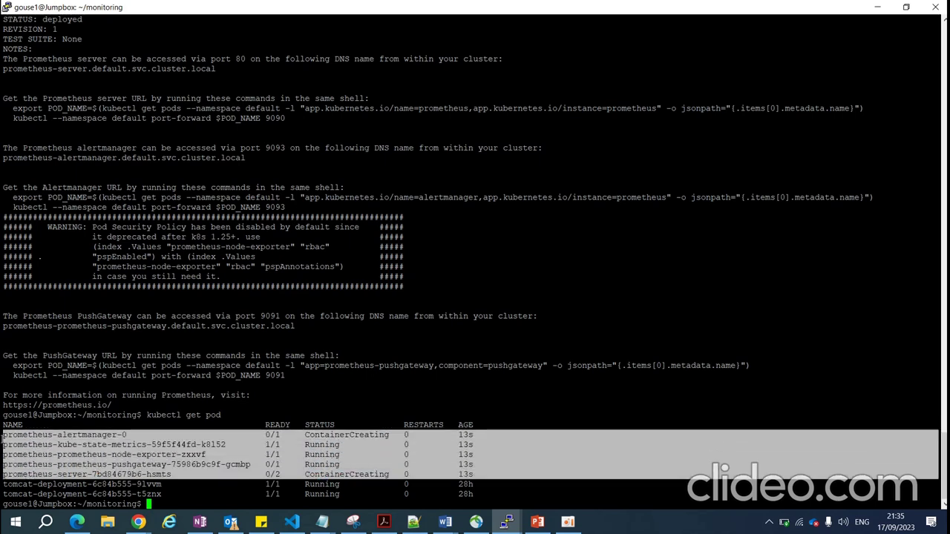
click(121, 461)
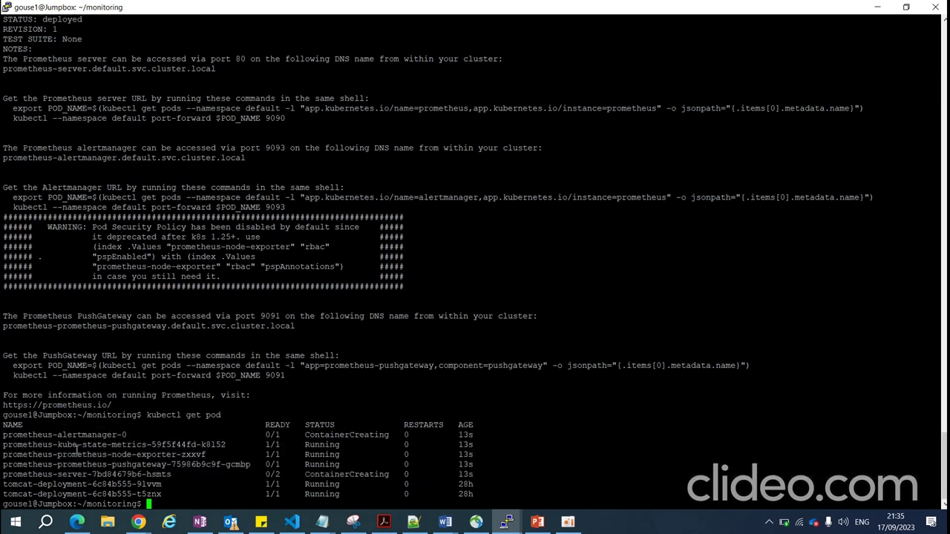
drag(72, 445, 161, 446)
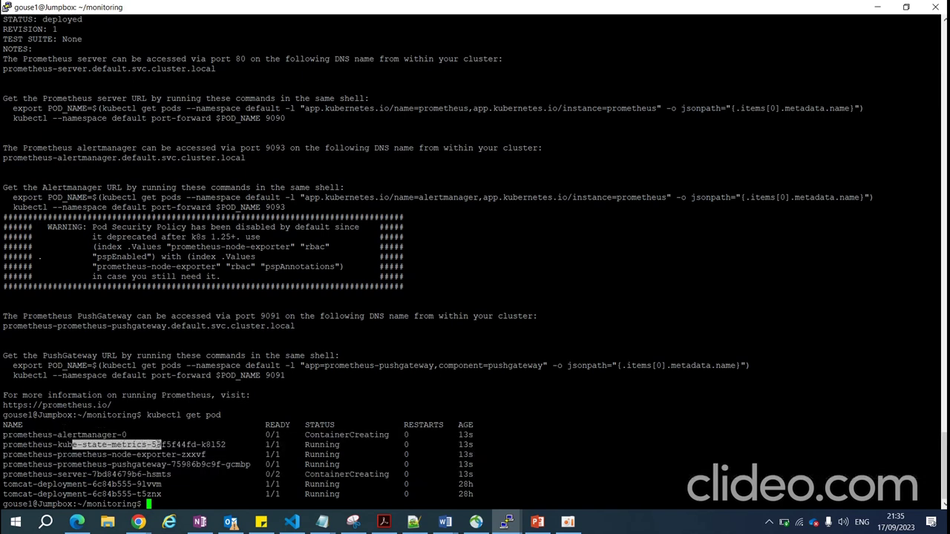
drag(97, 454, 196, 456)
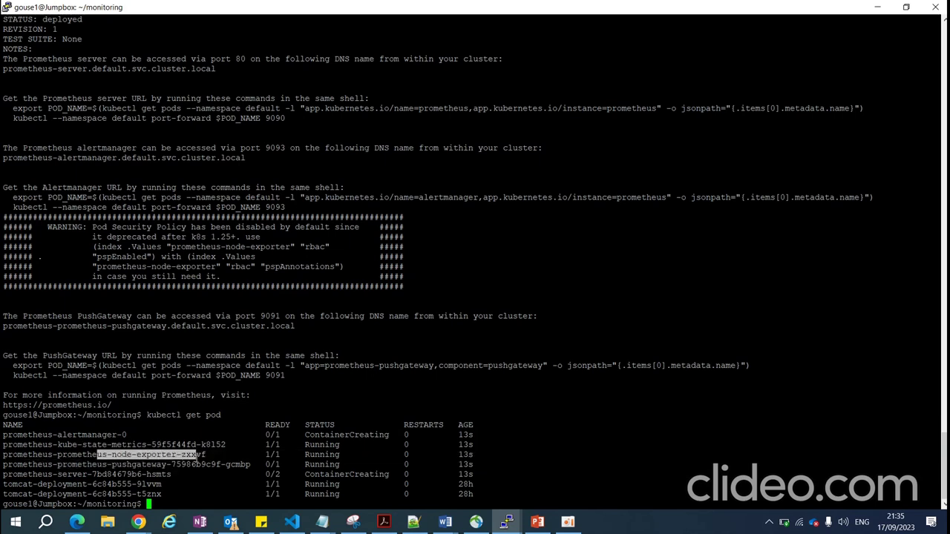
Examine the pushgateway and prometheus-server pods in the pod list alongside the kube-state-metrics and node-exporter pods
drag(165, 466, 31, 464)
click(97, 471)
drag(97, 472, 1, 473)
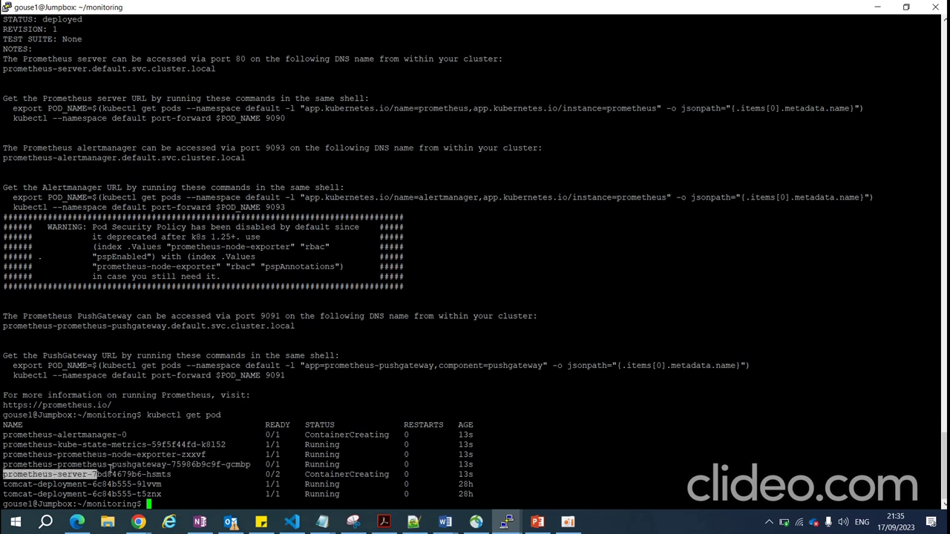
drag(169, 474, 2, 474)
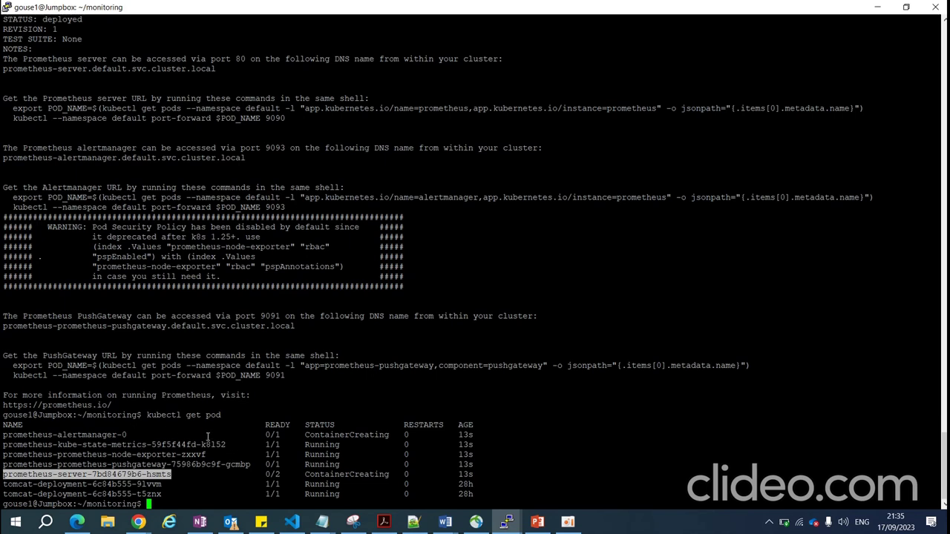
drag(3, 444, 216, 466)
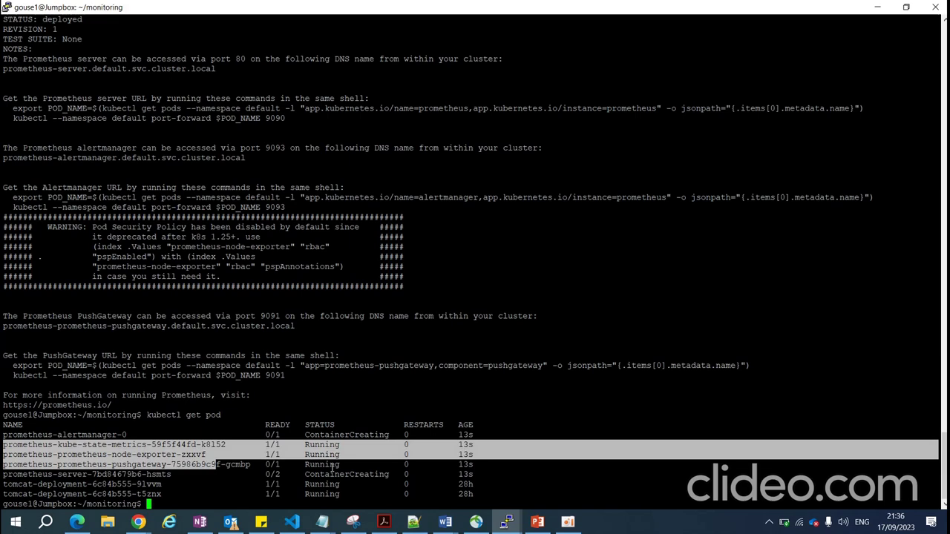
List the pods again with kubectl get pod and check the readiness of all the Prometheus pods
key(Up)
key(Up)
key(Down)
key(Return)
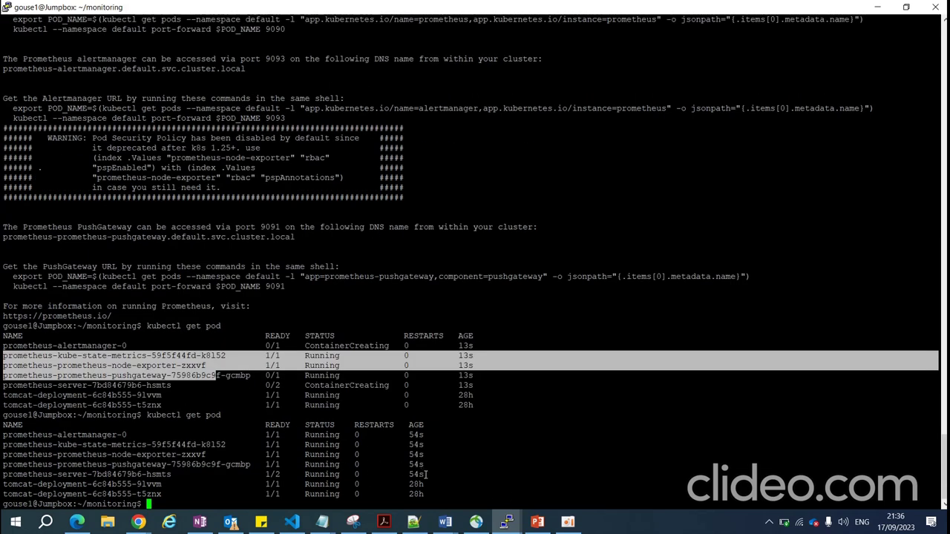
drag(424, 473, 3, 434)
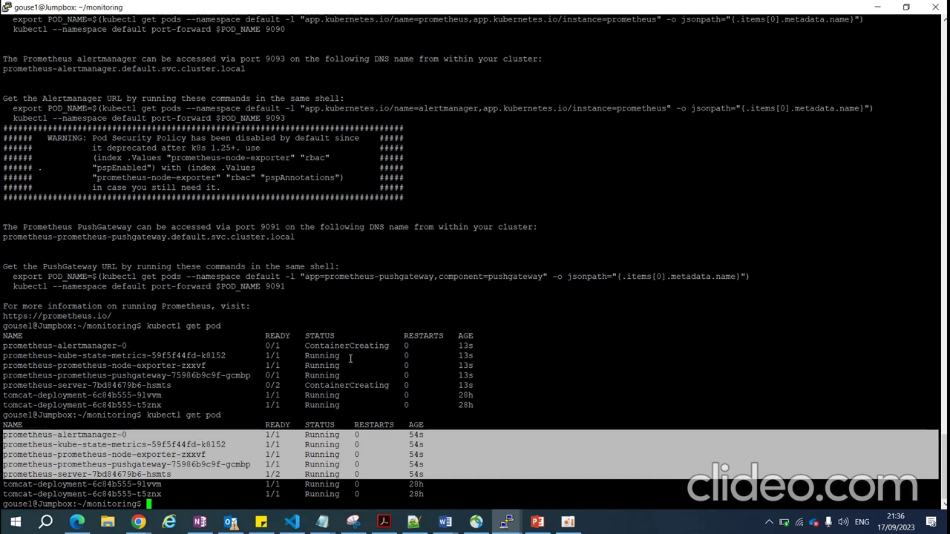
click(414, 523)
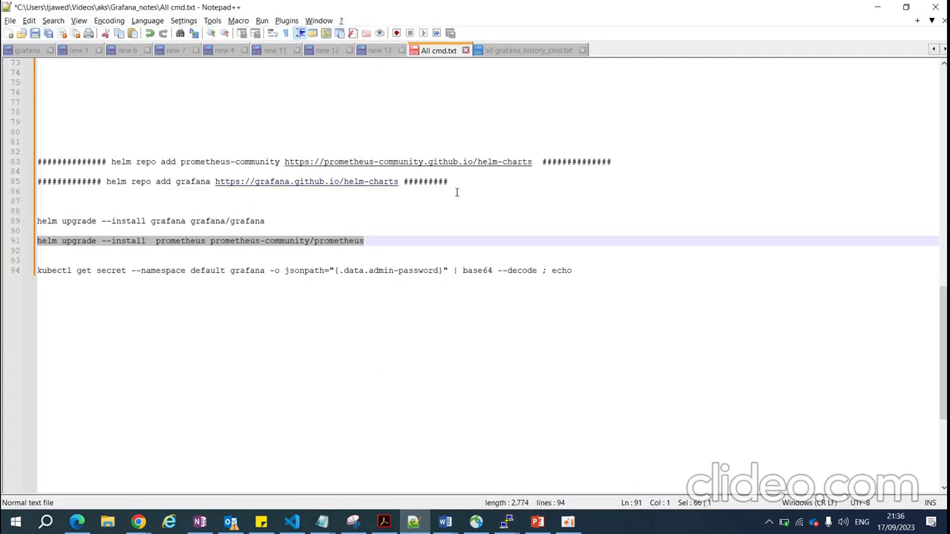
drag(400, 182, 108, 187)
key(ctrl+c)
key(alt+Tab)
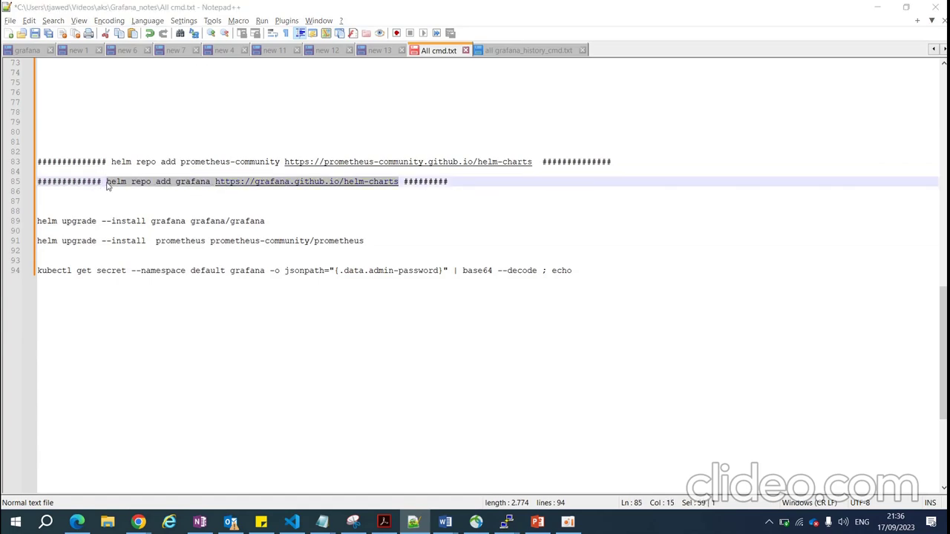
right_click(107, 183)
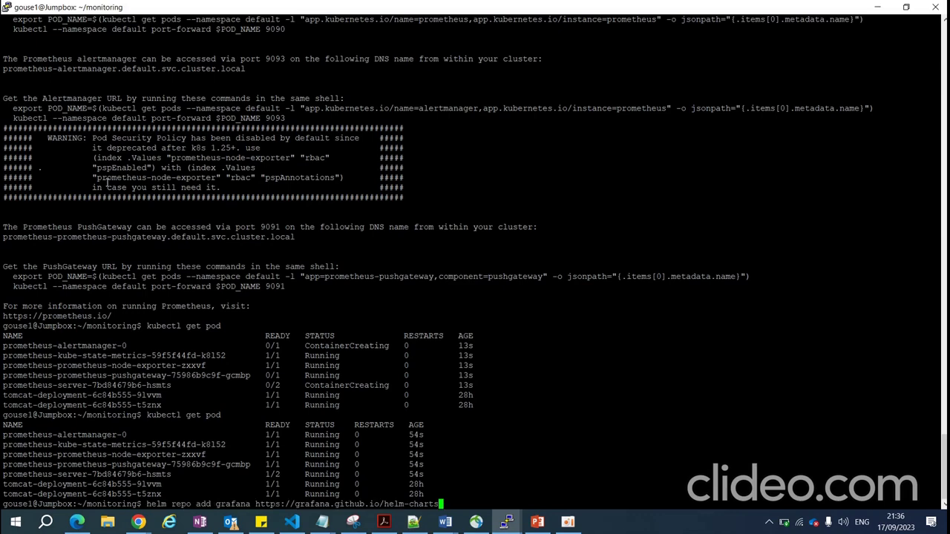
key(Return)
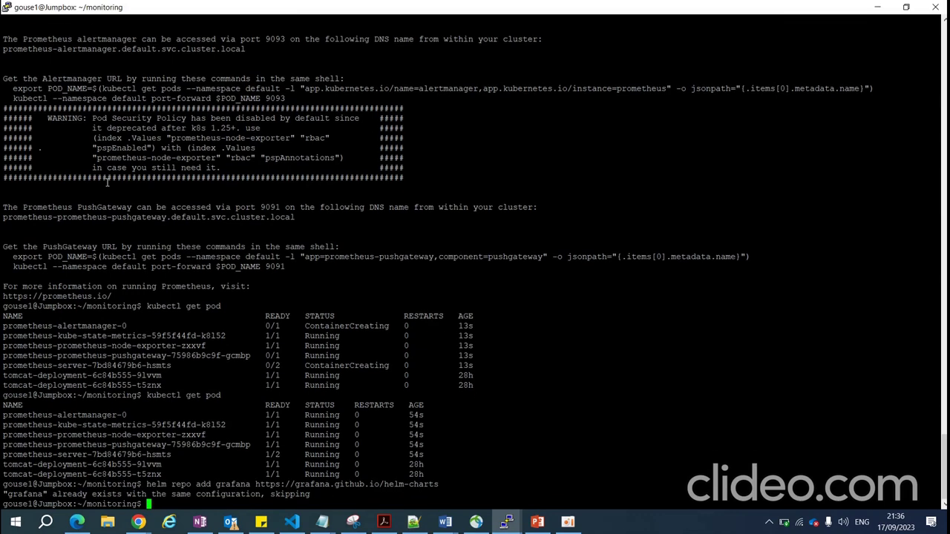
Copy the Grafana install command from the Notepad++ notes and run helm upgrade --install grafana grafana/grafana in the terminal
key(alt+Tab)
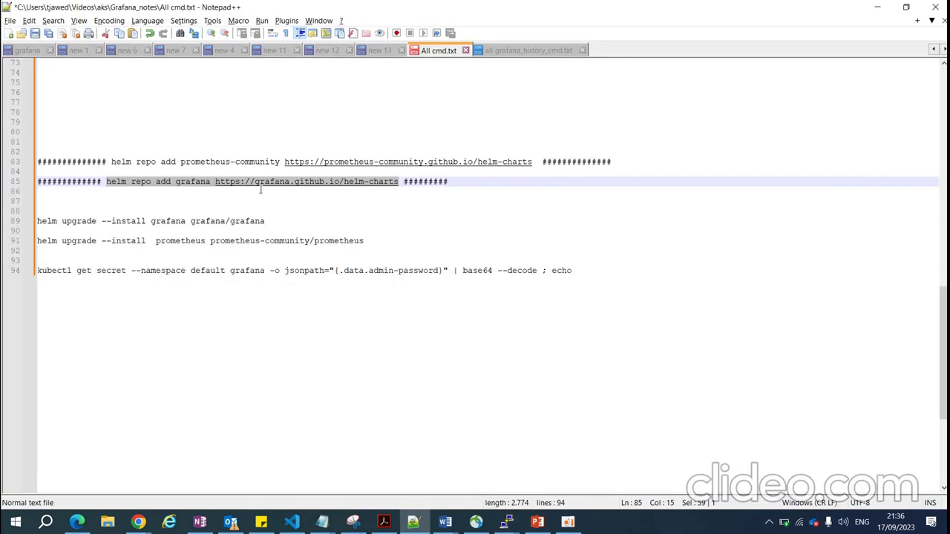
drag(271, 221, 33, 225)
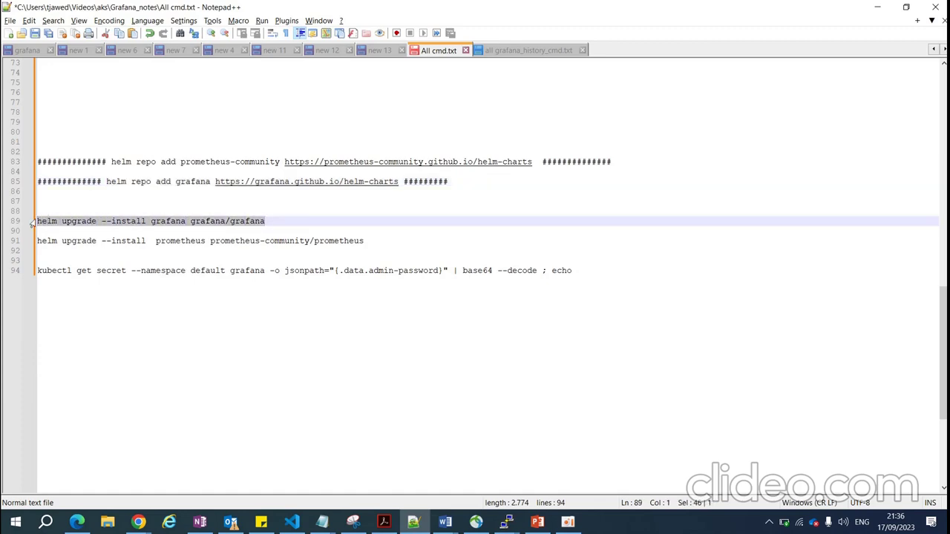
key(ctrl+c)
key(alt+Tab)
right_click(35, 218)
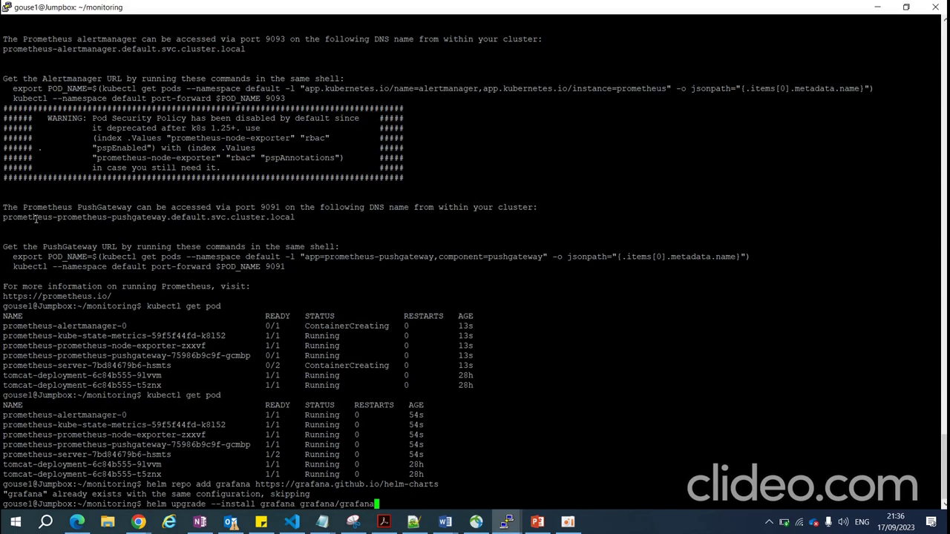
key(Return)
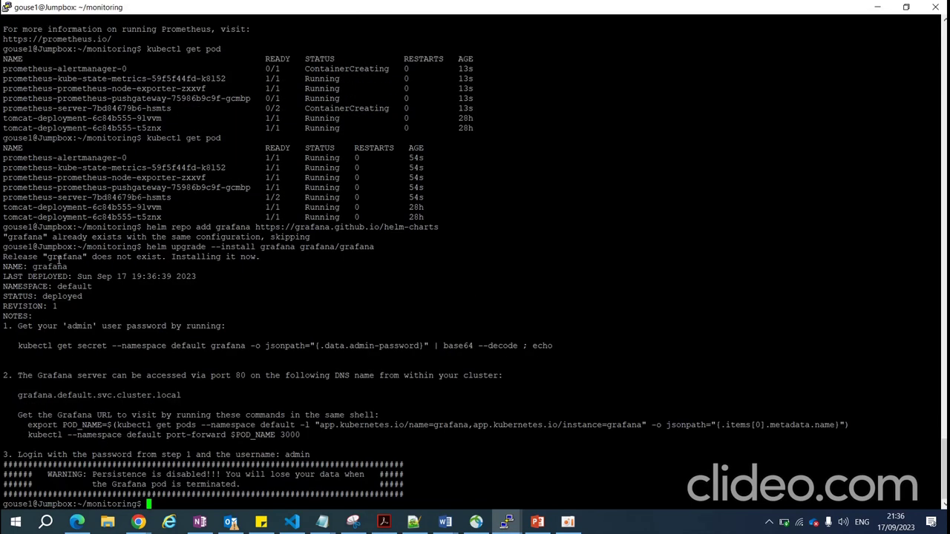
Check the Grafana release's deployment status, and run kubectl get pod to inspect the Grafana pod's readiness
drag(99, 290, 3, 267)
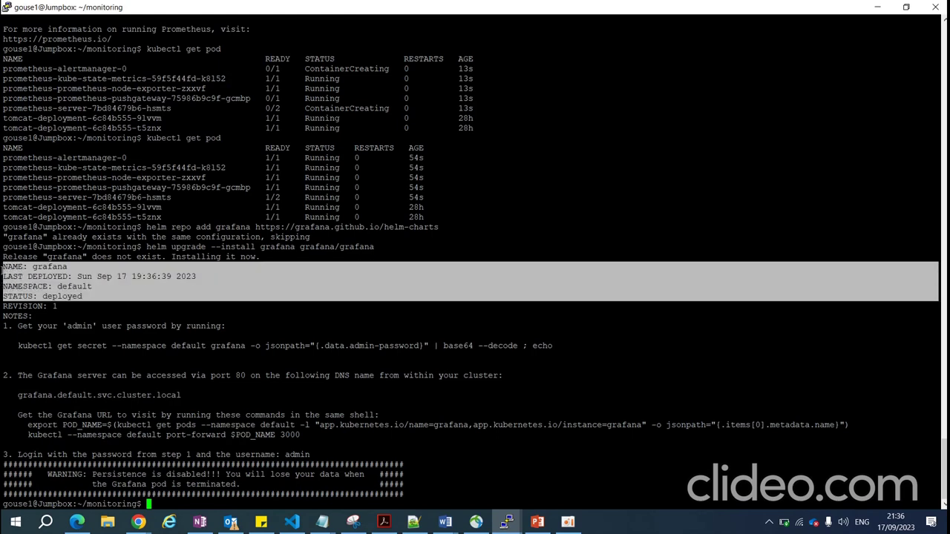
text(kubectl get pod)
key(Return)
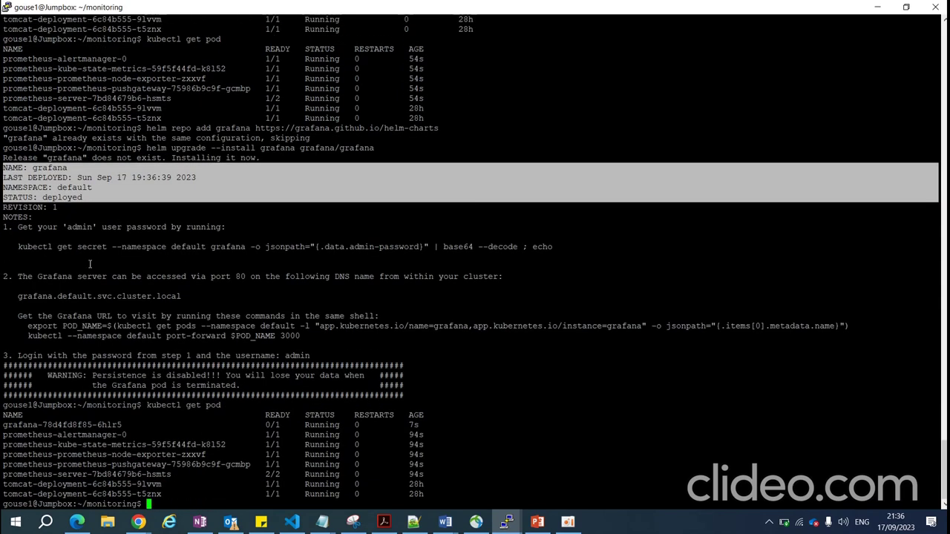
drag(128, 424, 3, 435)
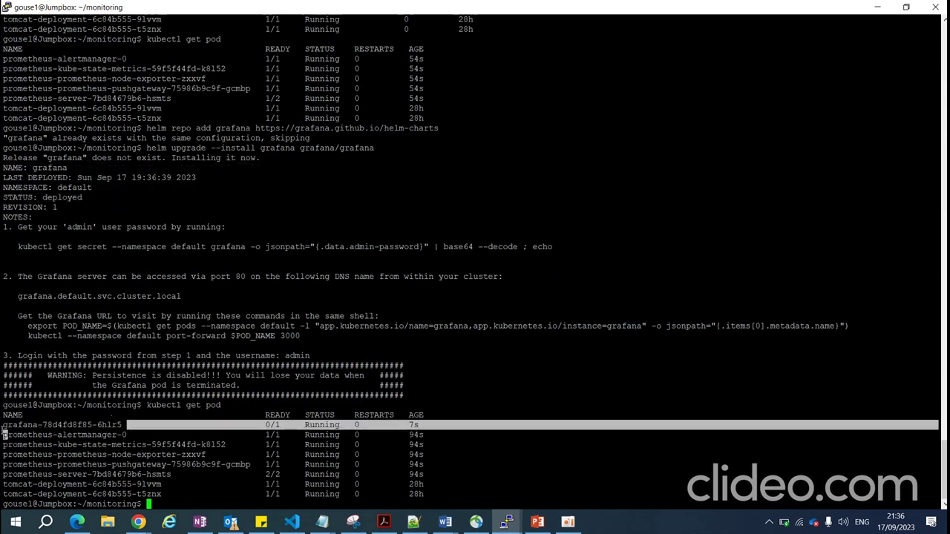
click(312, 431)
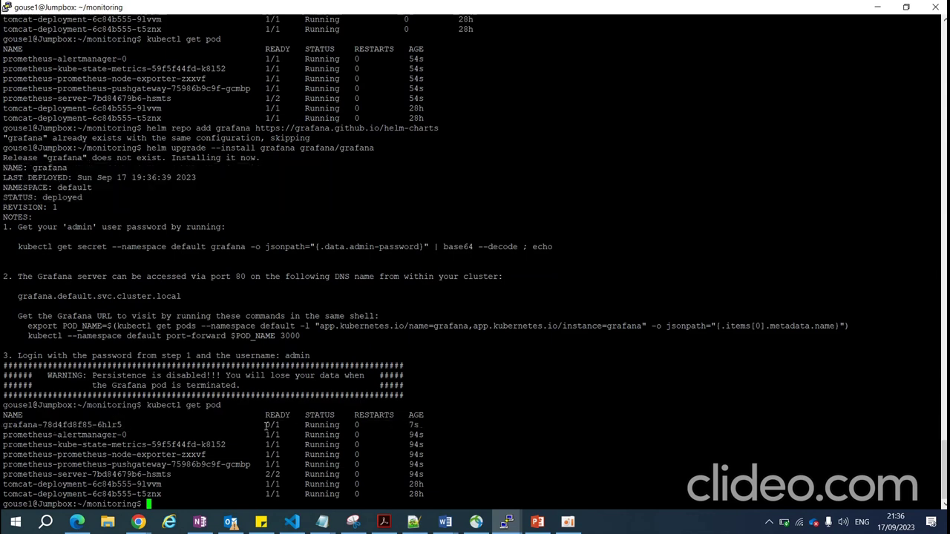
click(265, 425)
drag(265, 425, 278, 425)
Rerun kubectl get pod and recheck the Grafana pod's row for readiness and status
key(Up)
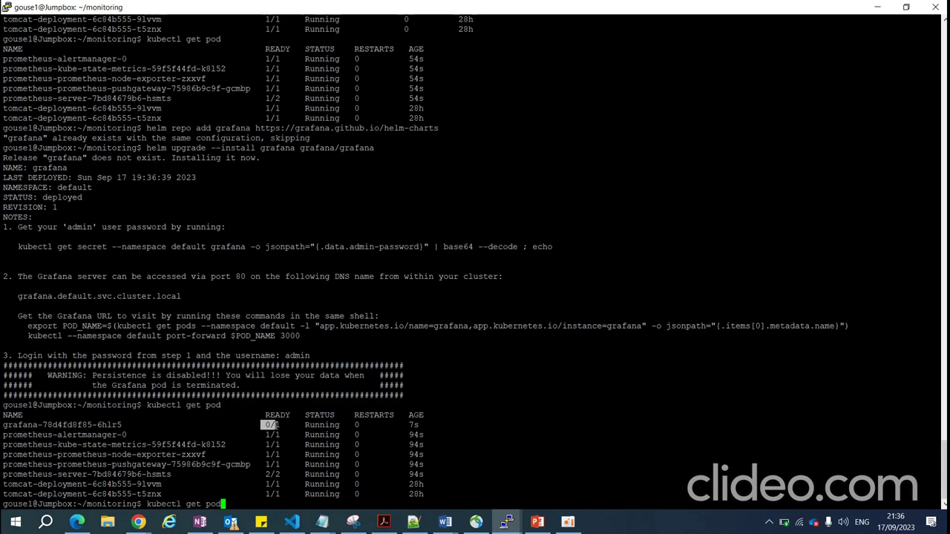
key(Return)
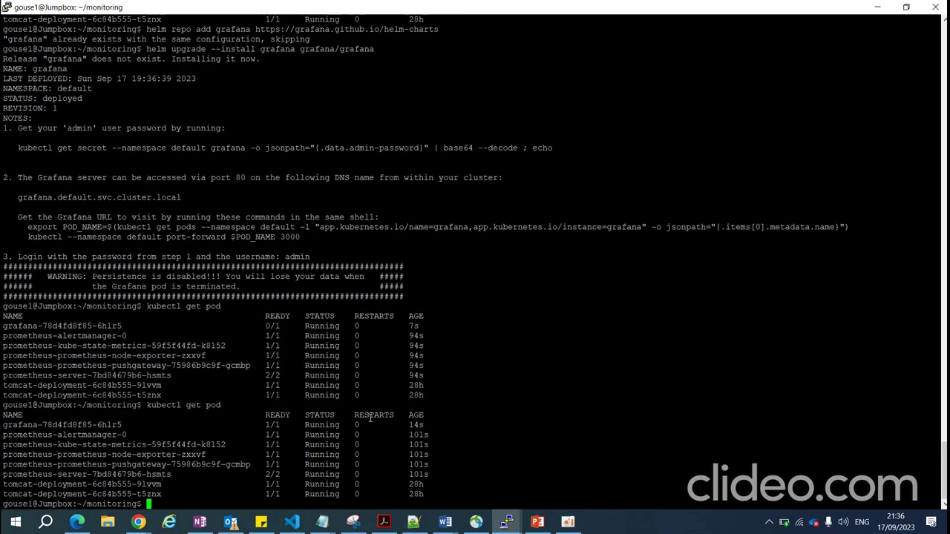
drag(369, 417, 190, 427)
drag(433, 425, 2, 424)
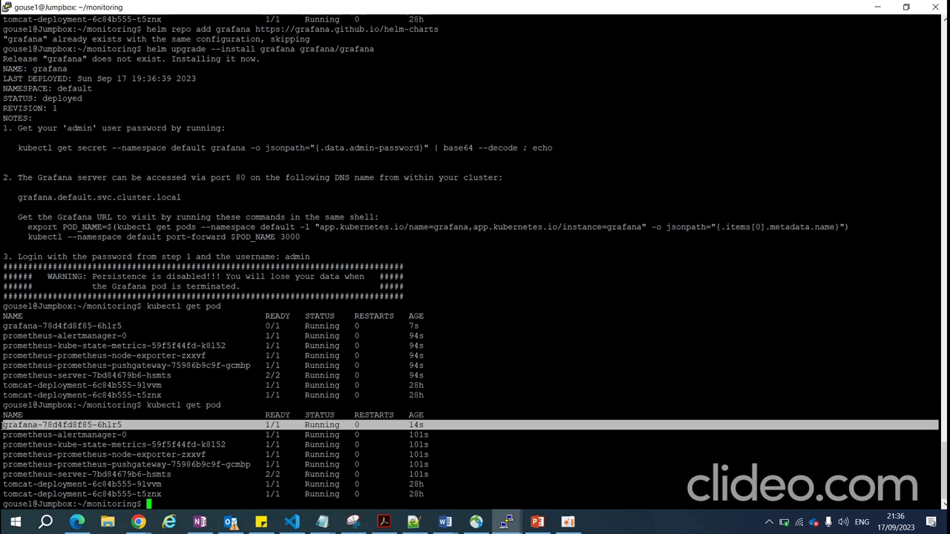
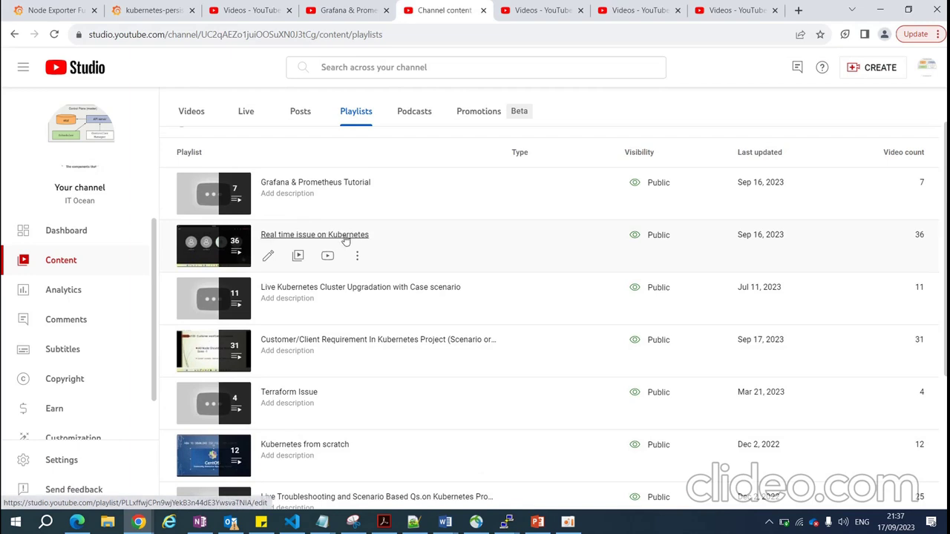
Look over the channel's playlists in YouTube Studio and the Node Exporter Full dashboard in Grafana, and return to the PuTTY terminal
scroll(372, 253, up, 1)
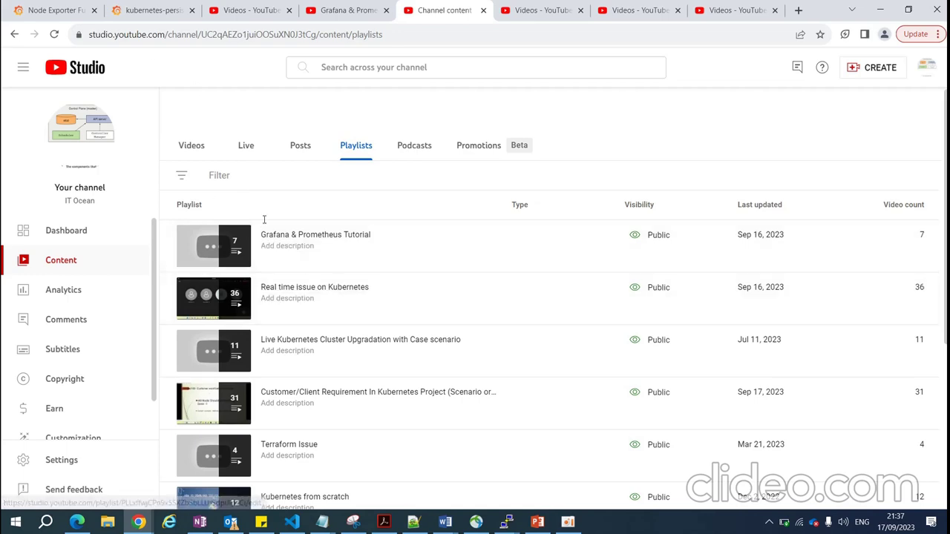
click(46, 6)
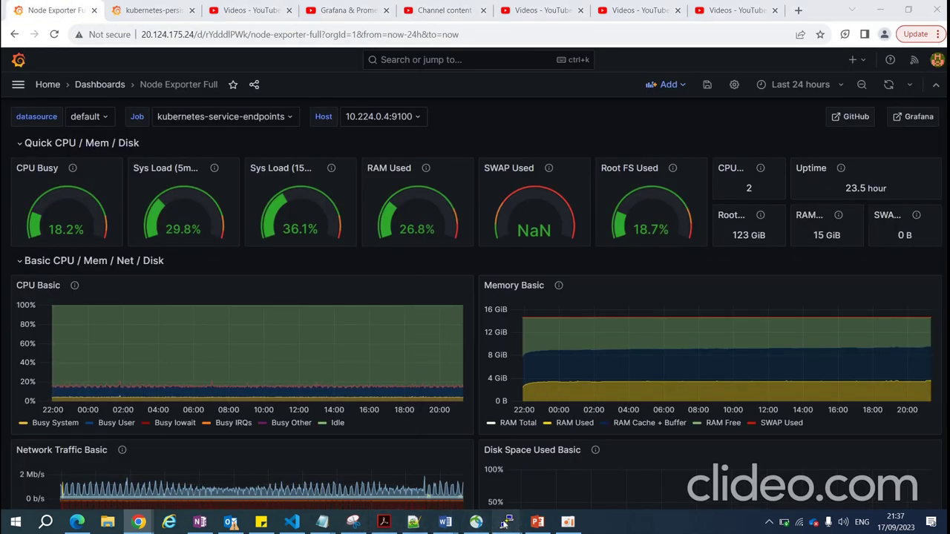
mouse_move(506, 523)
click(624, 470)
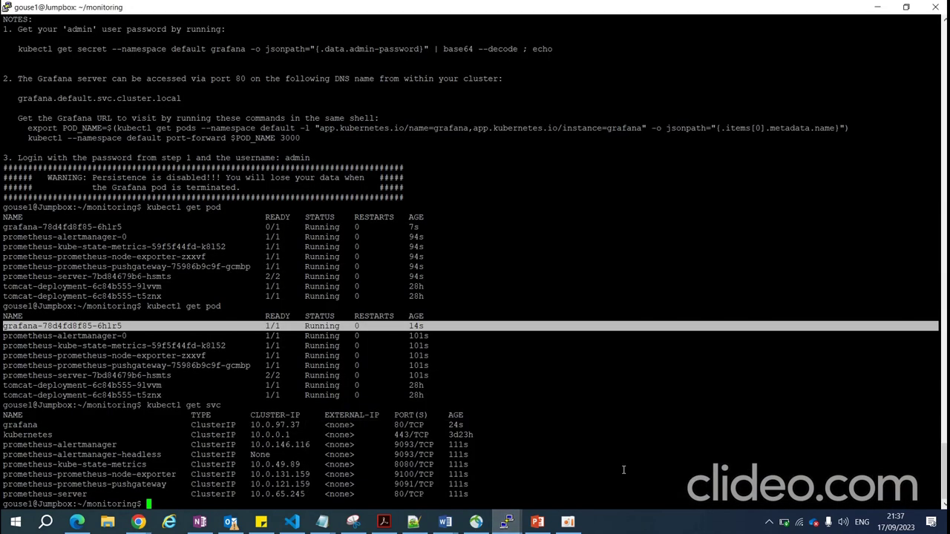
Check the grafana service's type, cluster IP and external IP in the service list
click(274, 440)
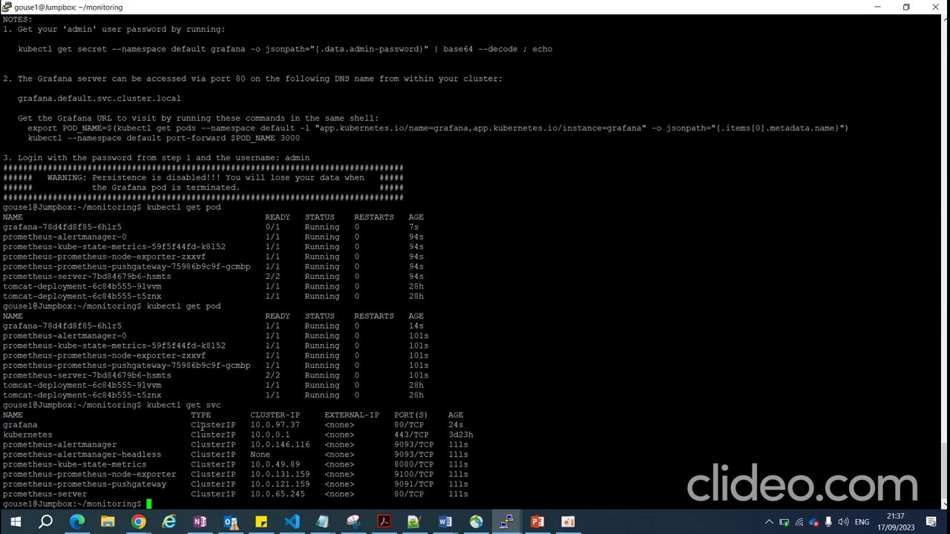
drag(192, 426, 338, 426)
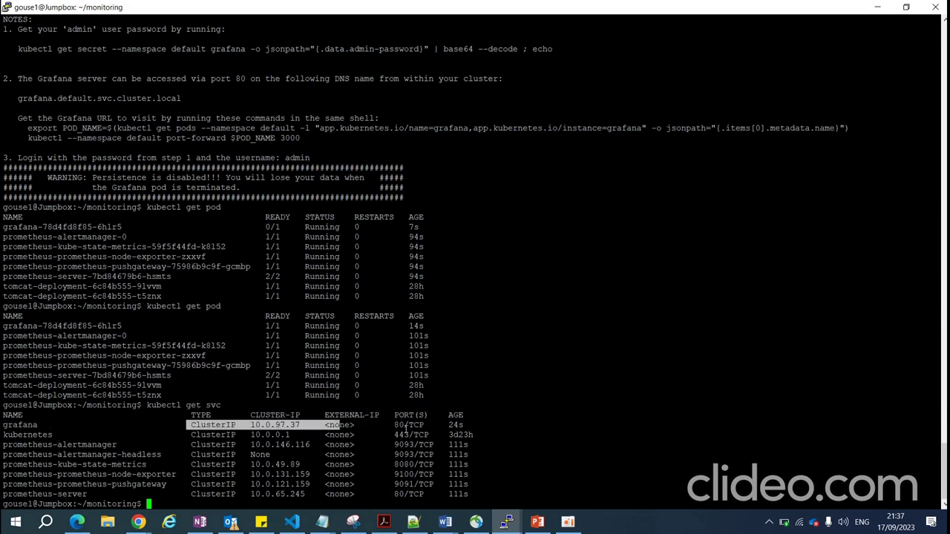
click(165, 500)
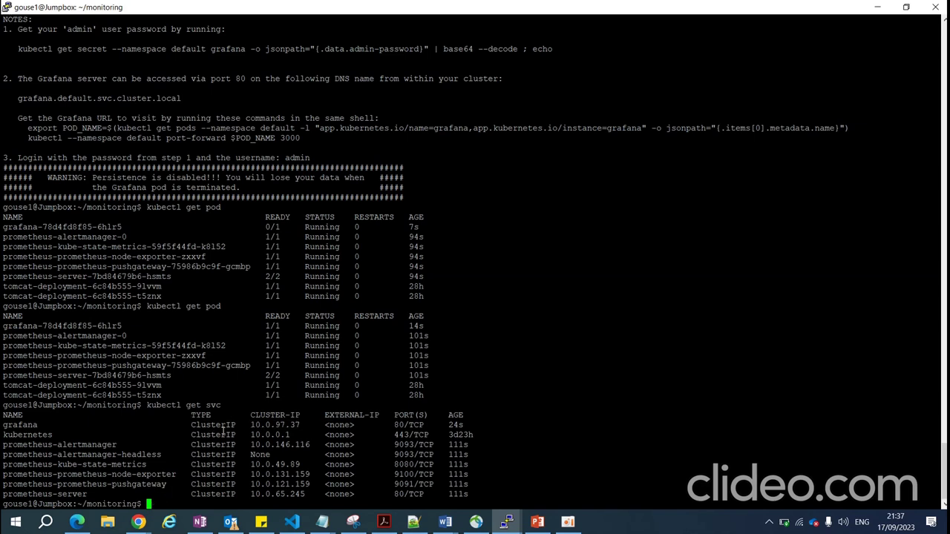
drag(191, 426, 237, 419)
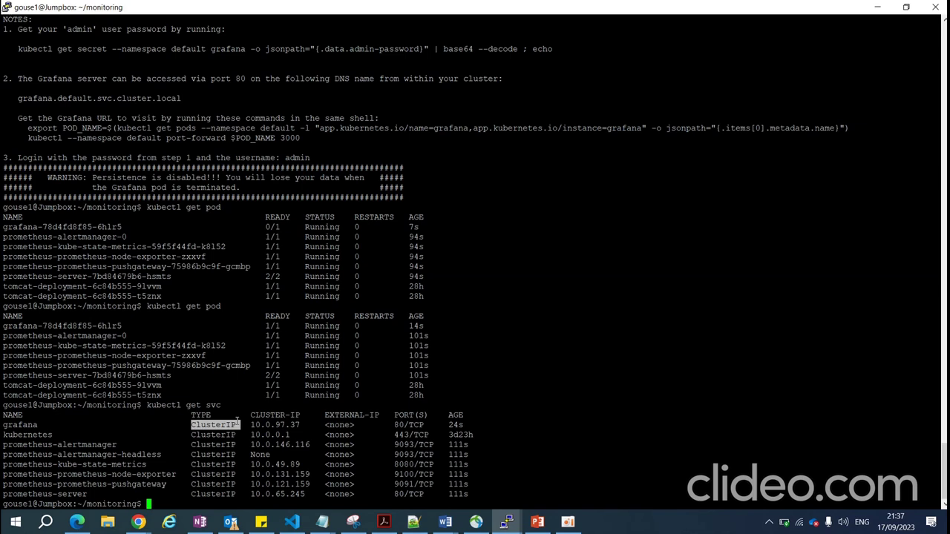
Open the grafana service definition for editing with kubectl edit svc grafana
text(kubectl edit svc)
drag(42, 425, 2, 432)
right_click(3, 429)
key(Return)
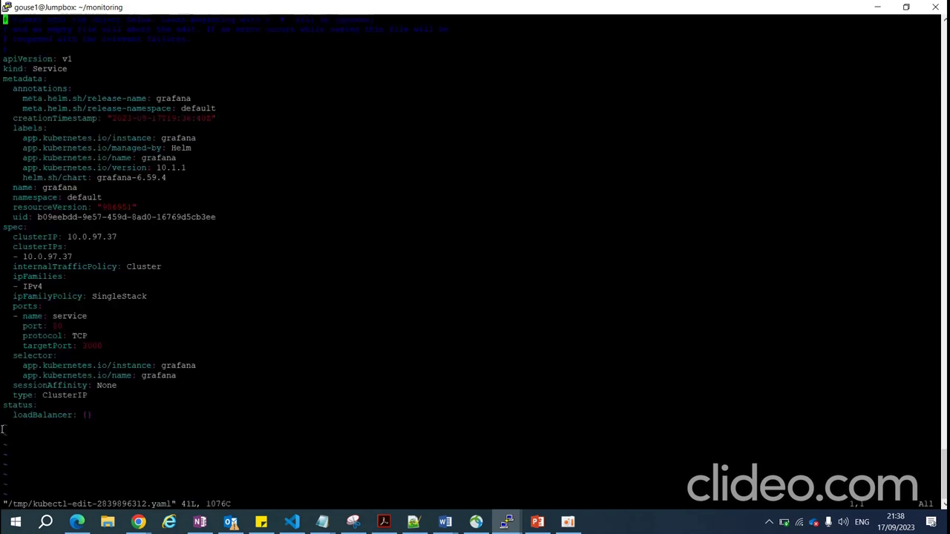
Change the service's type in the spec section to LoadBalancer, and save and close the definition with :wq!
key(Down)
key(Down)
key(Down)
key(Down)
key(Down)
key(Down)
key(Down)
key(Down)
key(Down)
key(Down)
key(Down)
key(Down)
key(Down)
key(Down)
key(Down)
key(Down)
key(Down)
key(Down)
key(Down)
key(Down)
key(Down)
key(i)
key(Right)
key(Right)
key(Right)
key(Right)
key(Right)
key(Right)
key(Right)
key(Right)
key(Right)
key(Right)
key(Right)
key(Right)
key(Right)
key(Right)
key(Right)
key(Right)
key(Right)
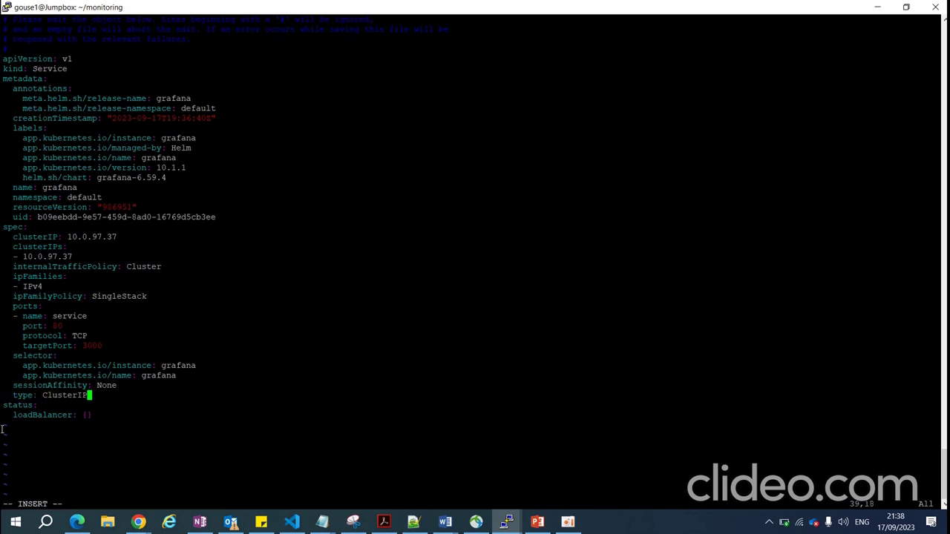
key(BackSpace)
key(BackSpace)
key(BackSpace)
key(BackSpace)
key(BackSpace)
key(BackSpace)
key(BackSpace)
key(BackSpace)
key(BackSpace)
text(LoadBalancer)
key(Escape)
text(:wq!)
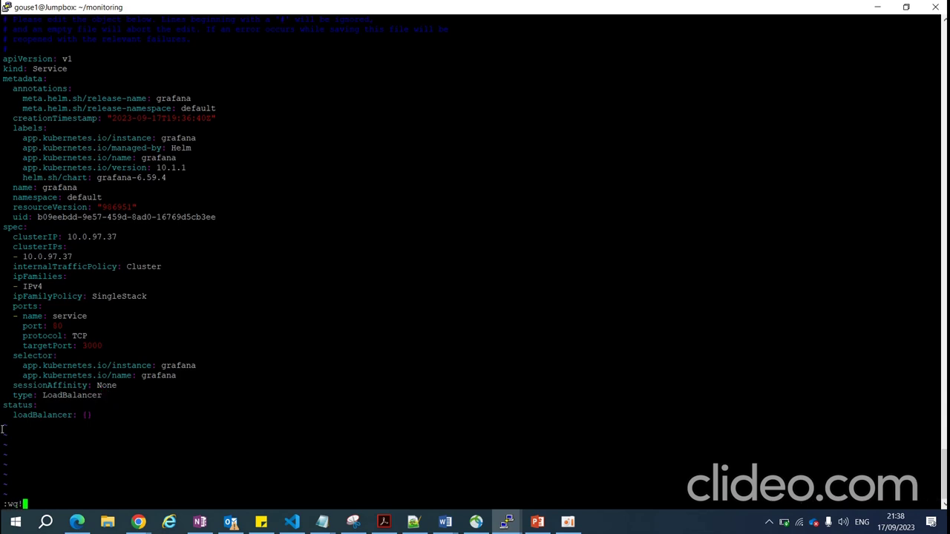
key(Return)
List the services with kubectl get svc and check the grafana service's type and external IP
text(kubectl get svc)
key(Return)
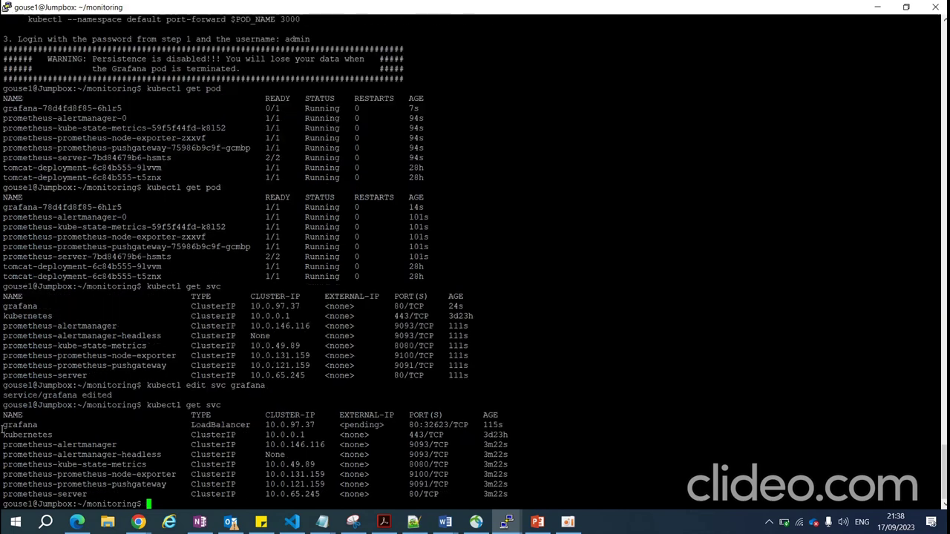
drag(192, 421, 250, 424)
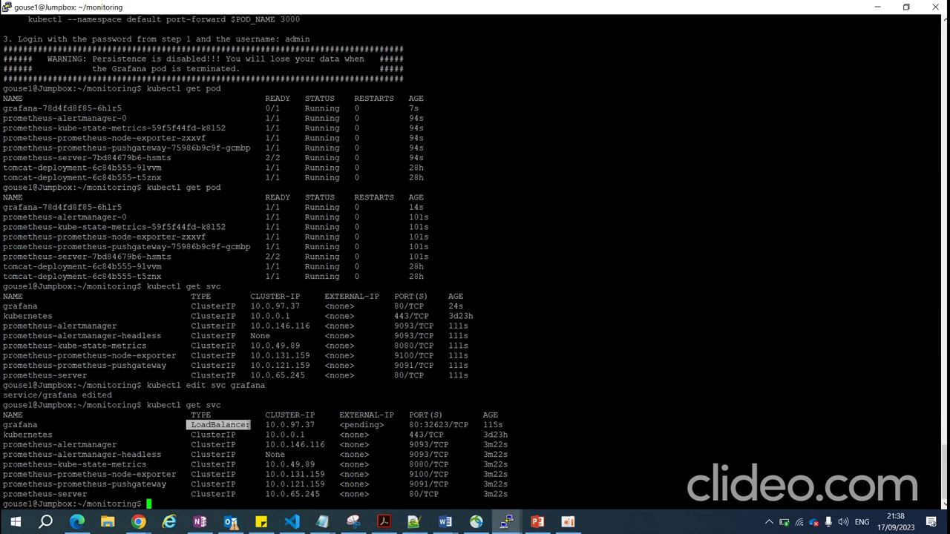
drag(341, 427, 382, 420)
Rerun kubectl get svc and copy the grafana service's external IP address
key(Up)
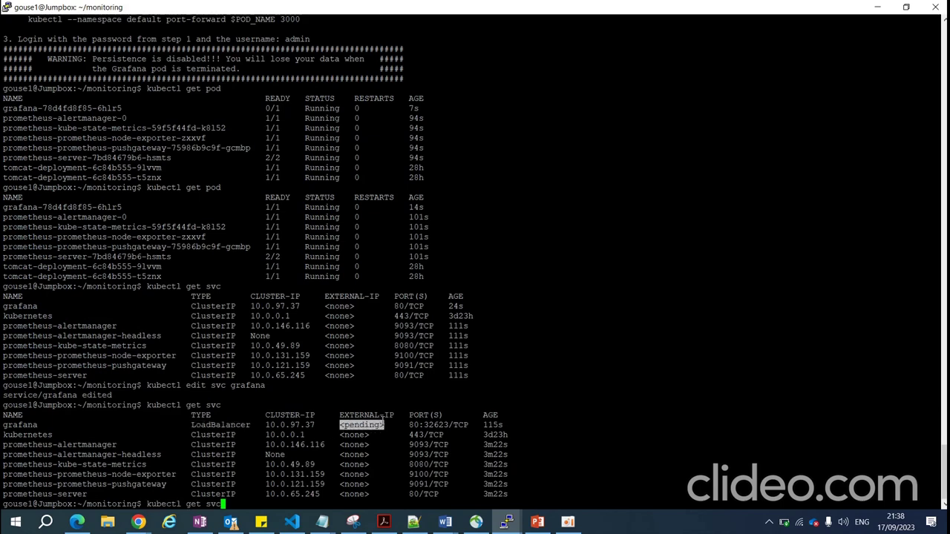
key(Return)
drag(341, 424, 399, 420)
key(ctrl+c)
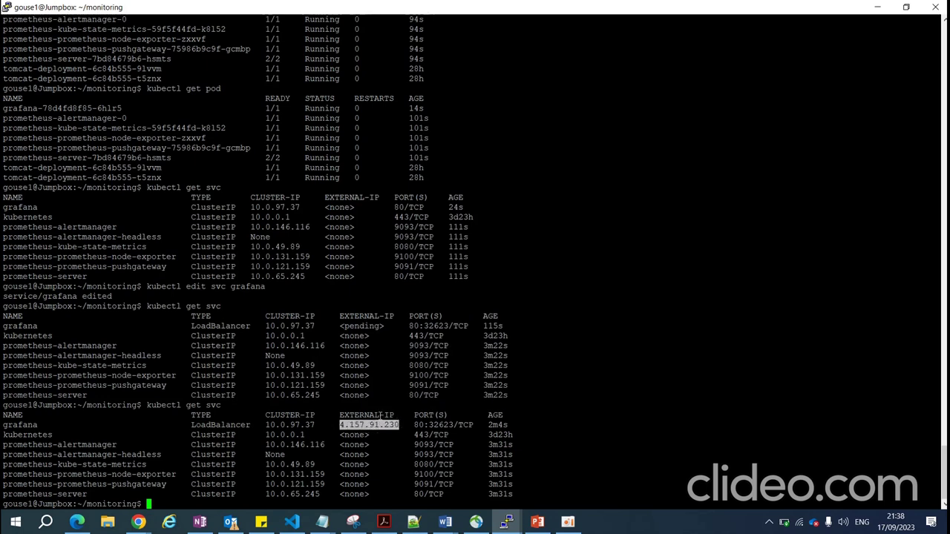
Switch to Chrome and load the grafana service's external IP, 4.157.91.230, in a new browser tab
click(139, 522)
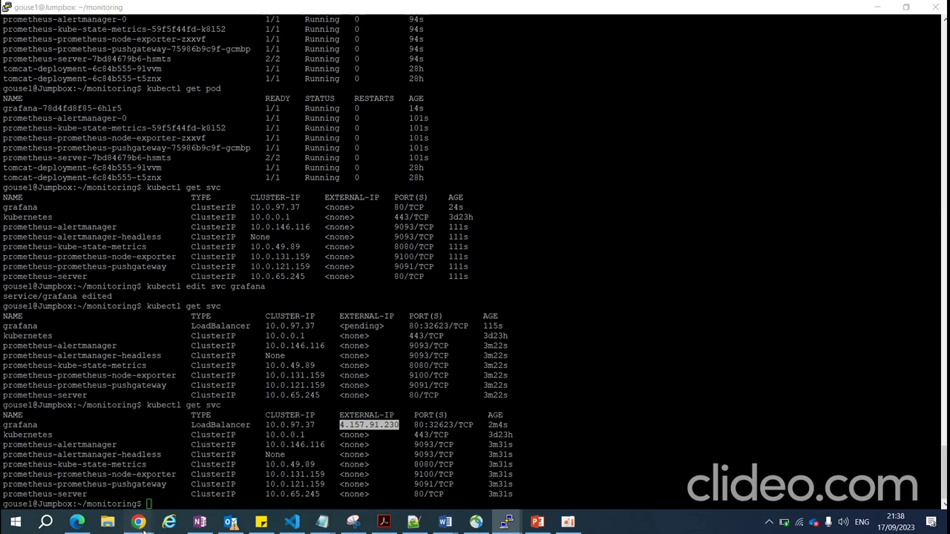
click(609, 469)
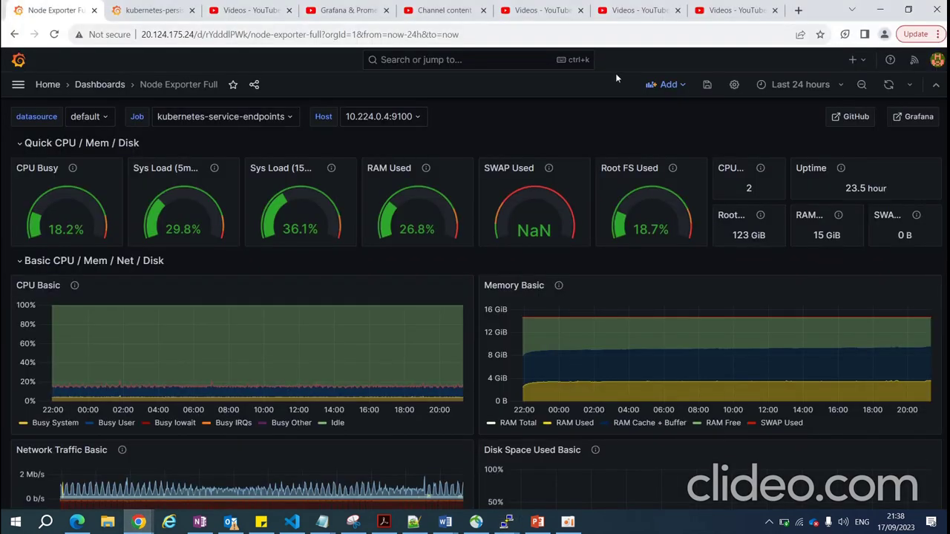
click(800, 11)
key(ctrl+v)
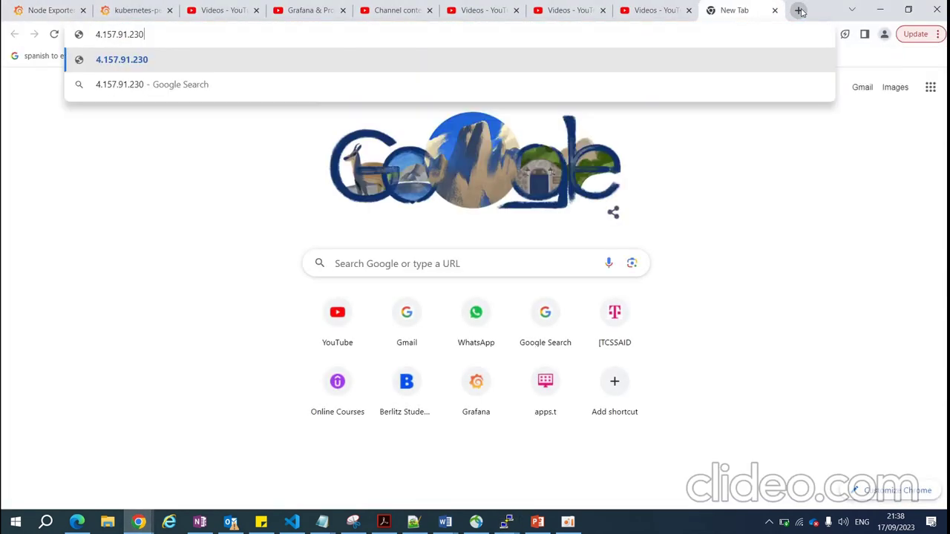
key(Return)
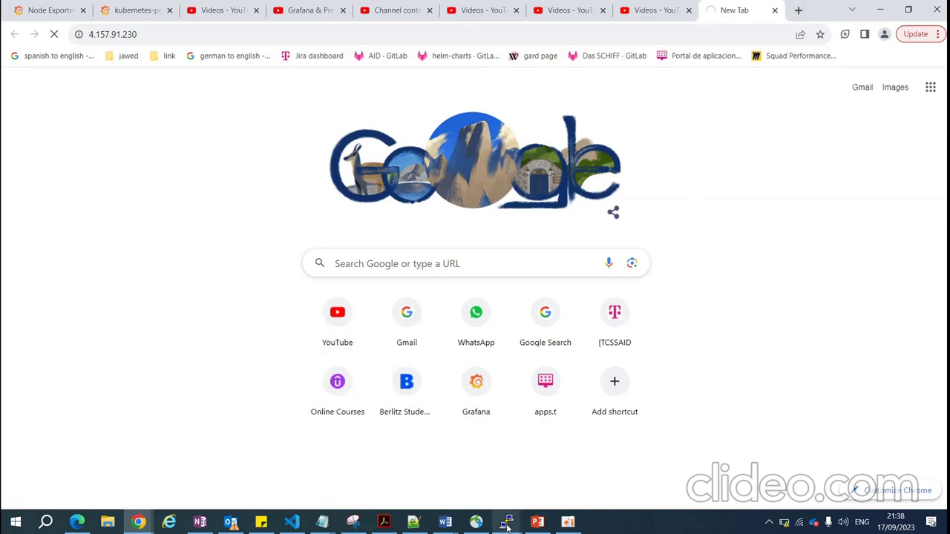
Switch back to the PuTTY terminal and list the services again with kubectl get svc
mouse_move(506, 522)
click(608, 461)
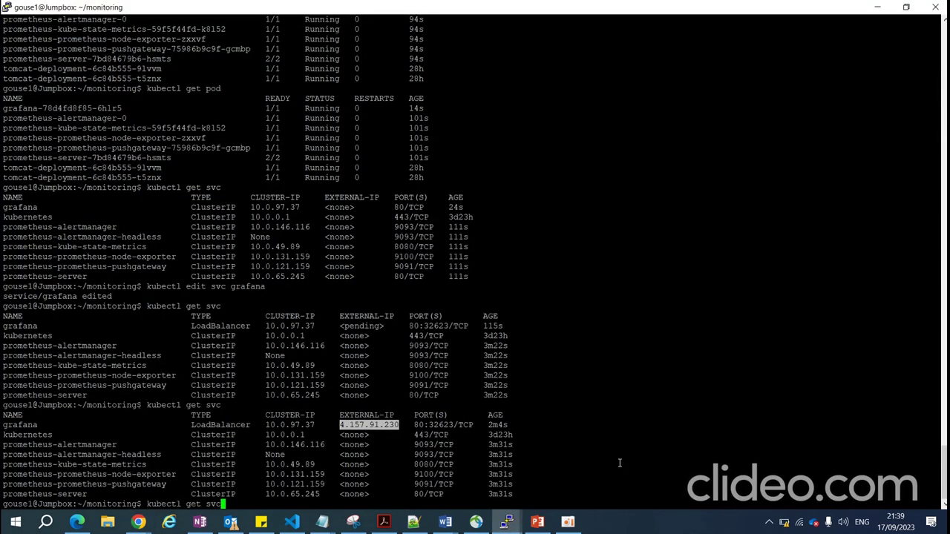
key(Return)
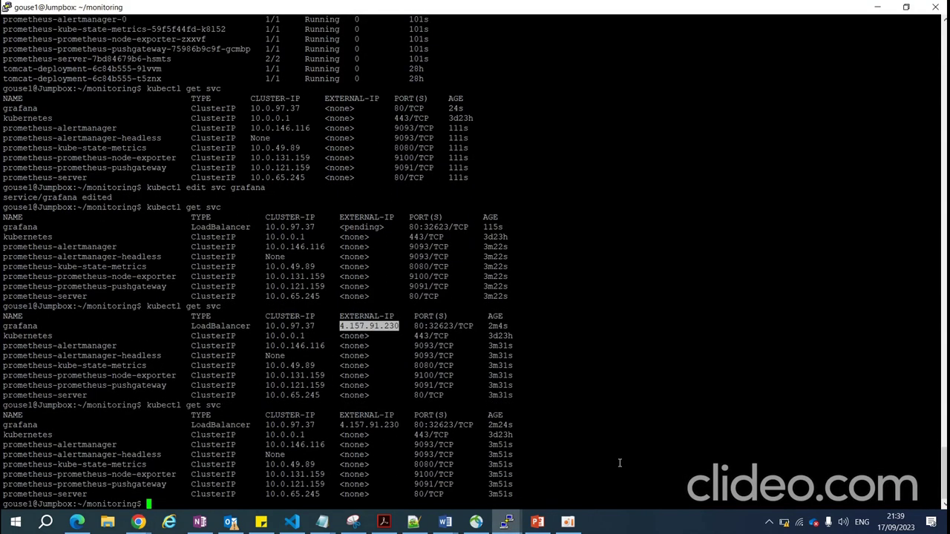
Check the status of the Grafana and Prometheus pods with kubectl get pod, and put the terminal away
key(Up)
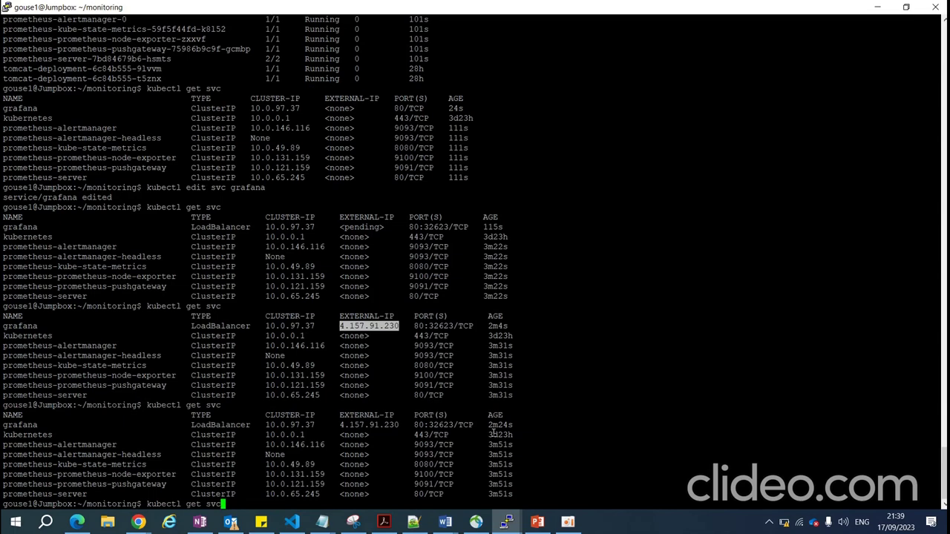
key(BackSpace)
key(BackSpace)
key(BackSpace)
text(pod)
key(Return)
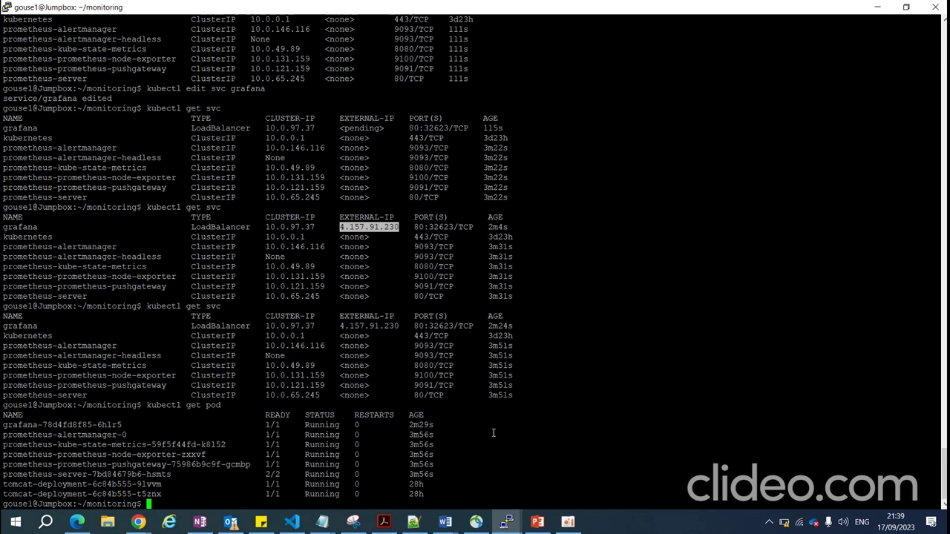
click(877, 6)
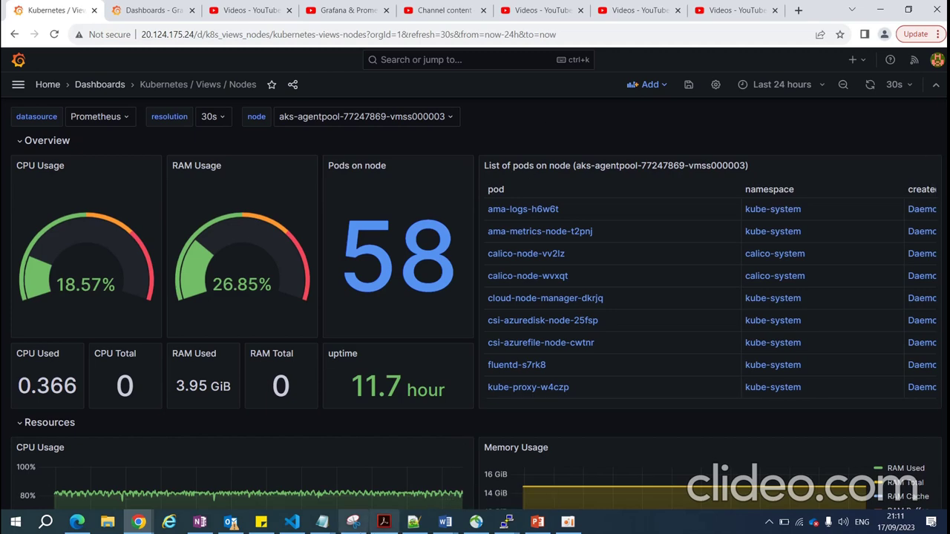
Switch to the PuTTY terminal and open grafana.values.yaml from the monitoring folder in vi
mouse_move(504, 526)
click(643, 464)
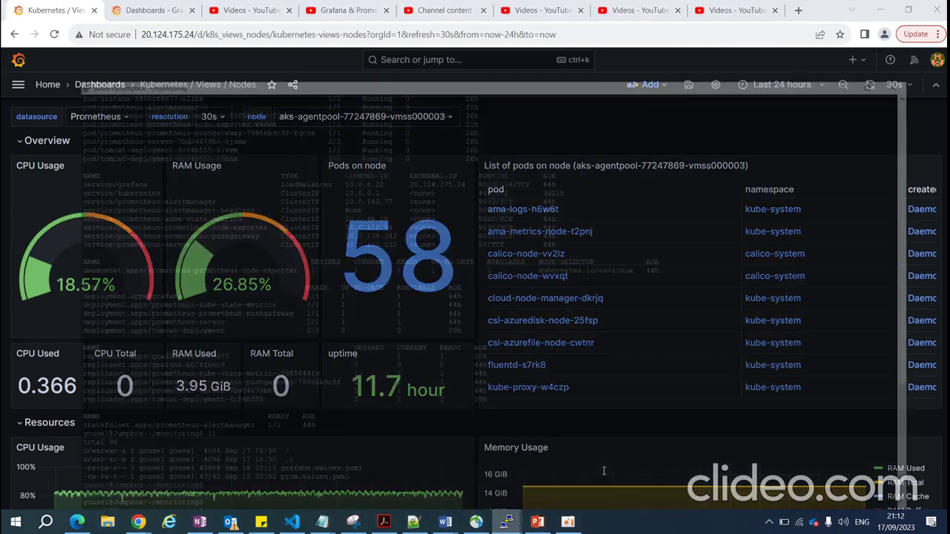
drag(232, 445, 322, 445)
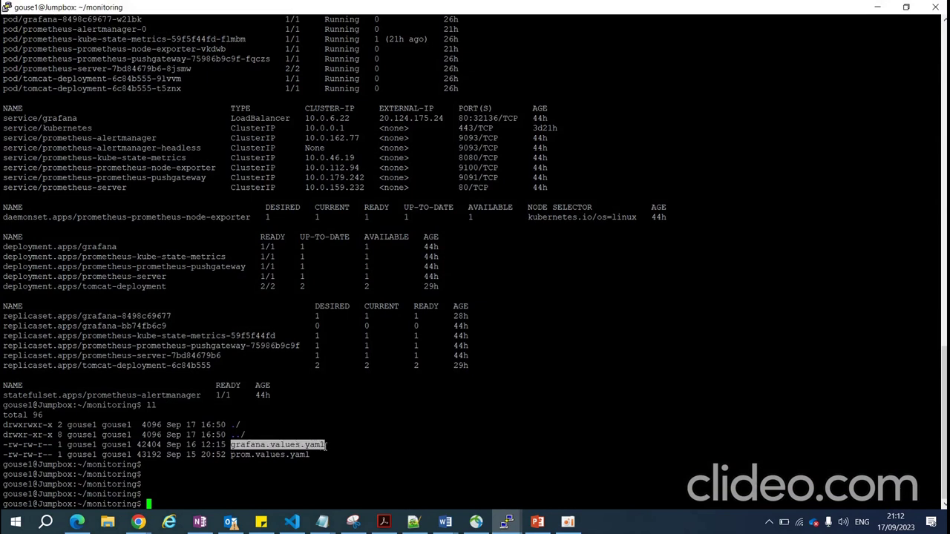
text(ll)
key(BackSpace)
key(BackSpace)
text(vi)
right_click(349, 444)
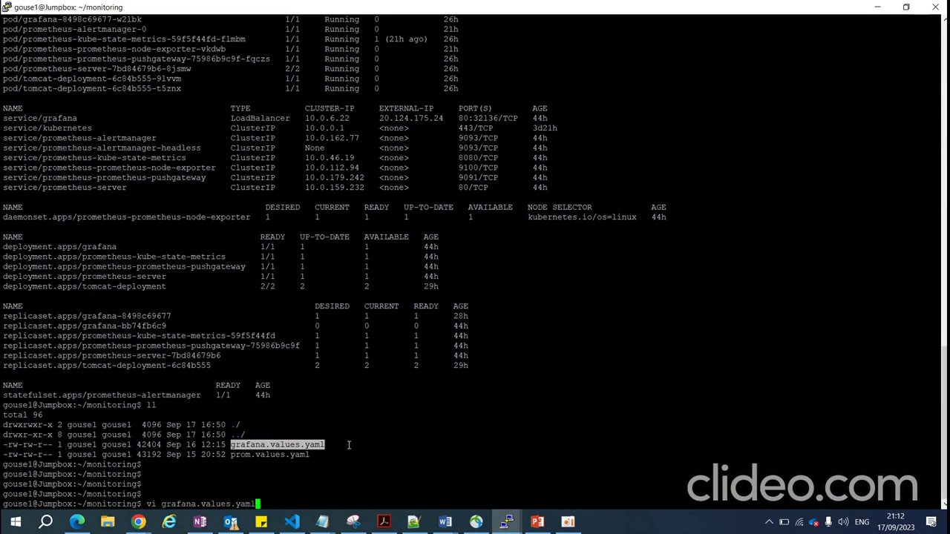
key(Return)
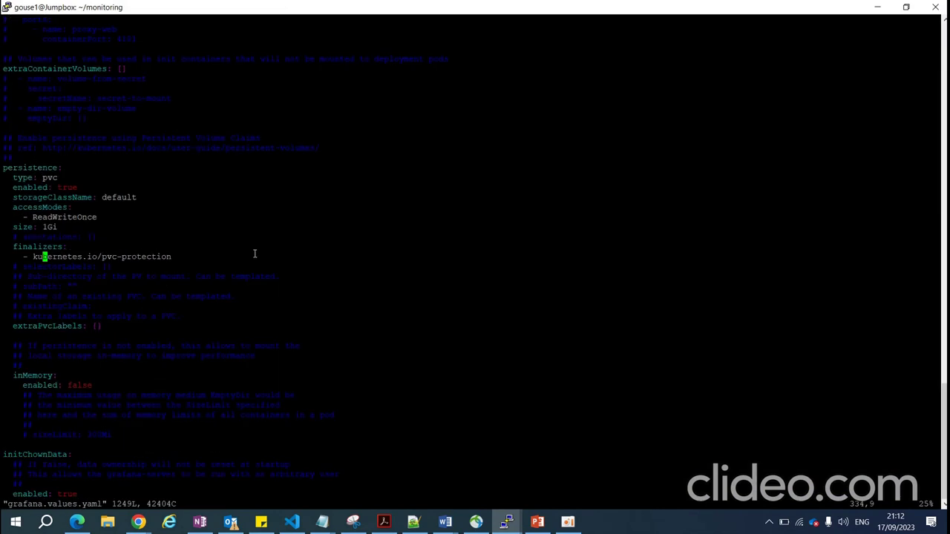
Examine the settings in grafana.values.yaml from the persistence section up to the ingress section
key(Up)
key(Up)
key(Up)
key(Up)
key(Up)
key(Up)
key(Up)
key(Up)
key(Up)
key(Up)
key(Up)
key(Up)
key(Up)
key(Up)
key(Up)
key(Up)
key(Up)
key(Up)
key(Up)
key(Up)
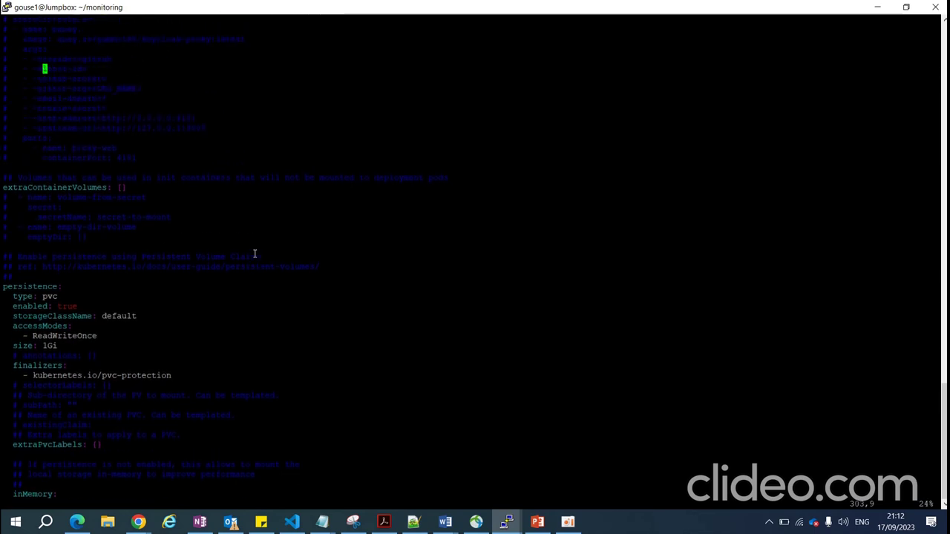
key(Up)
key(Up)
key(Up)
key(Up)
key(Up)
key(Up)
key(Up)
key(Up)
key(Up)
key(Up)
key(Up)
key(Up)
key(Up)
key(Up)
key(Up)
key(Up)
key(Up)
key(Up)
key(Up)
key(Up)
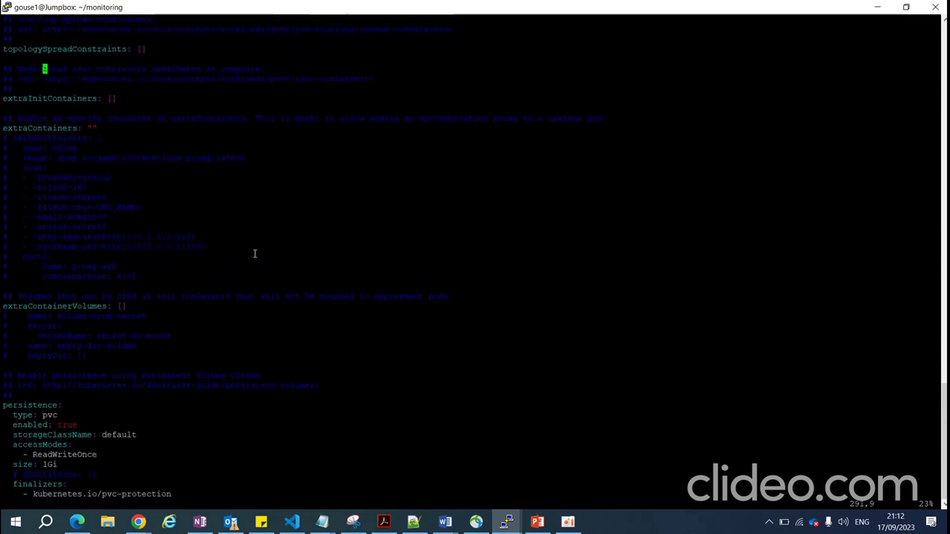
key(Up)
key(Up)
key(Up)
key(Up)
key(Up)
key(Up)
key(Up)
key(Up)
key(Up)
key(Up)
key(Up)
key(Up)
key(Up)
key(Up)
key(Up)
key(Up)
key(Up)
key(Up)
key(Up)
key(Up)
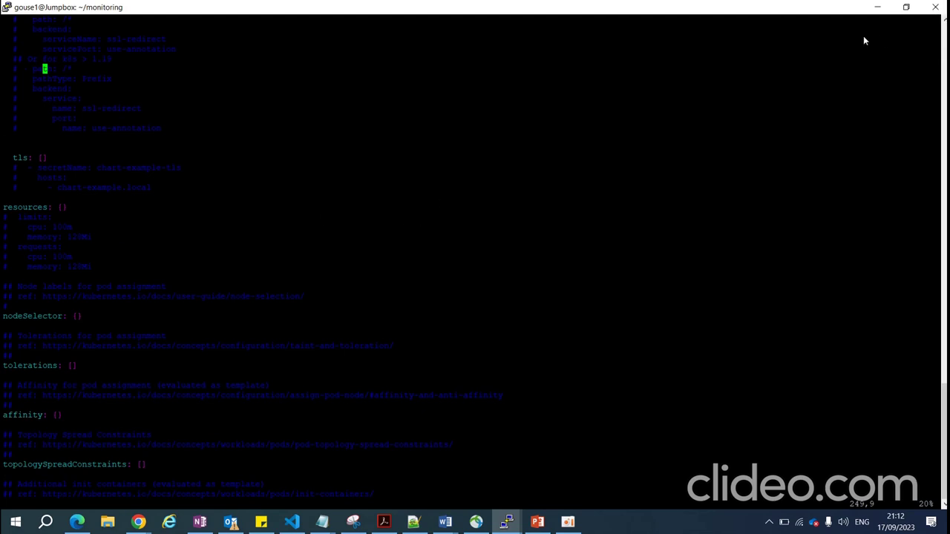
Switch to Grafana in Chrome and show the list of available dashboards, going through the home page
click(878, 10)
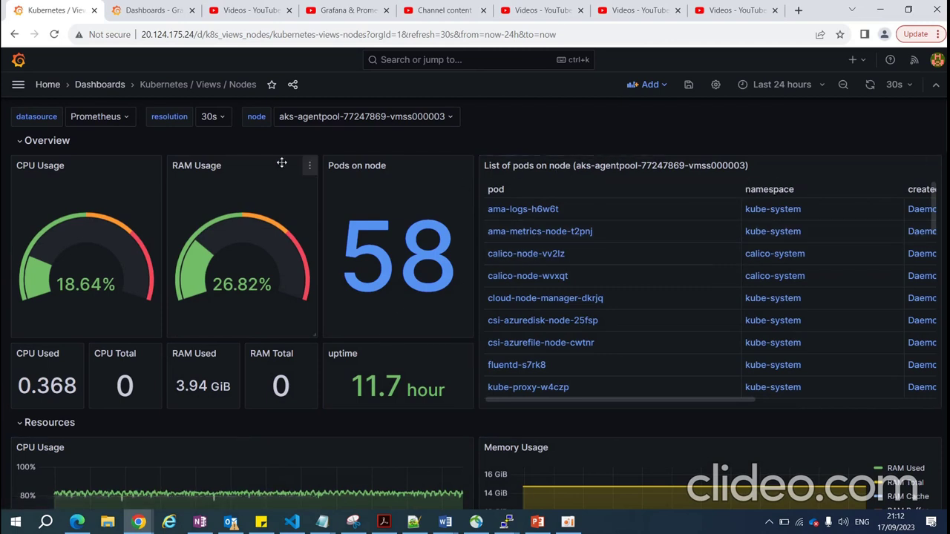
click(96, 87)
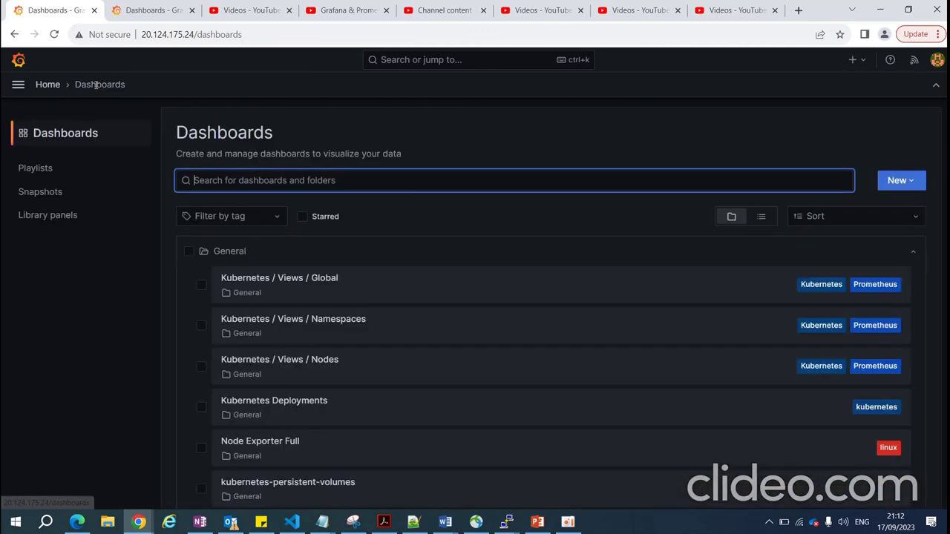
click(45, 87)
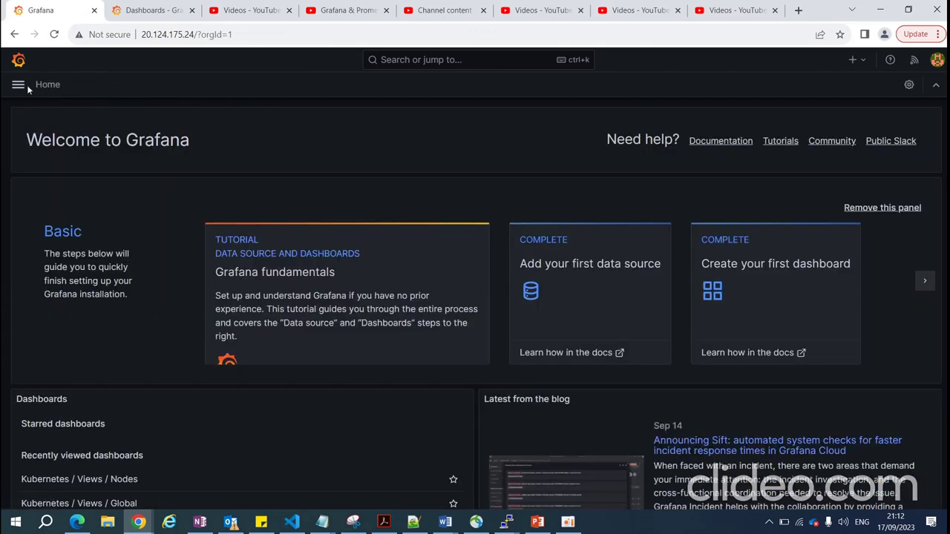
click(18, 85)
click(64, 171)
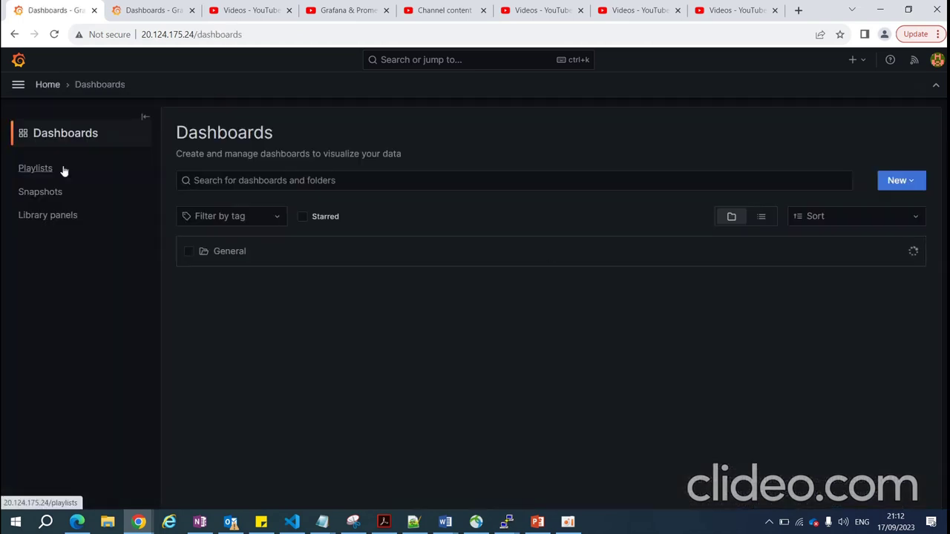
scroll(363, 360, down, 1)
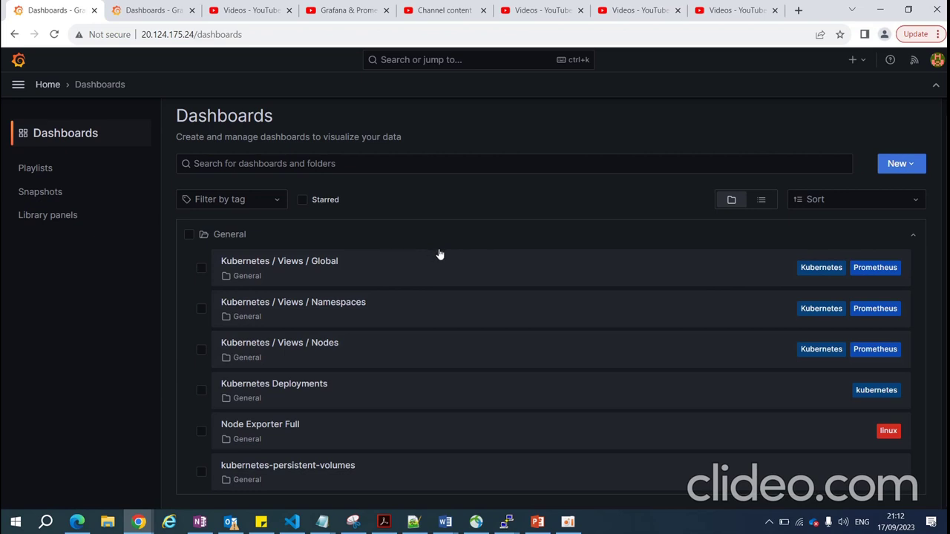
Open the Kubernetes / Views / Global dashboard and set its time range to Last 24 hours
click(282, 266)
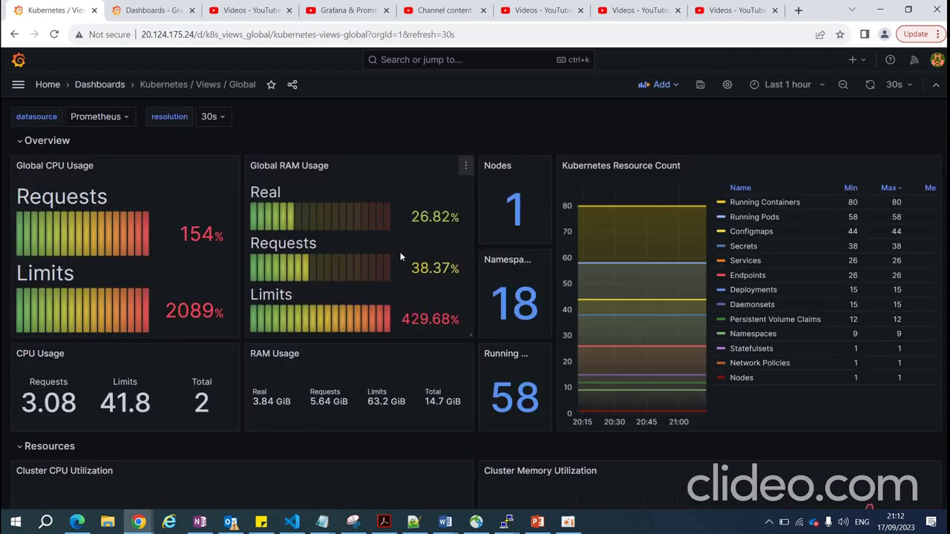
click(788, 83)
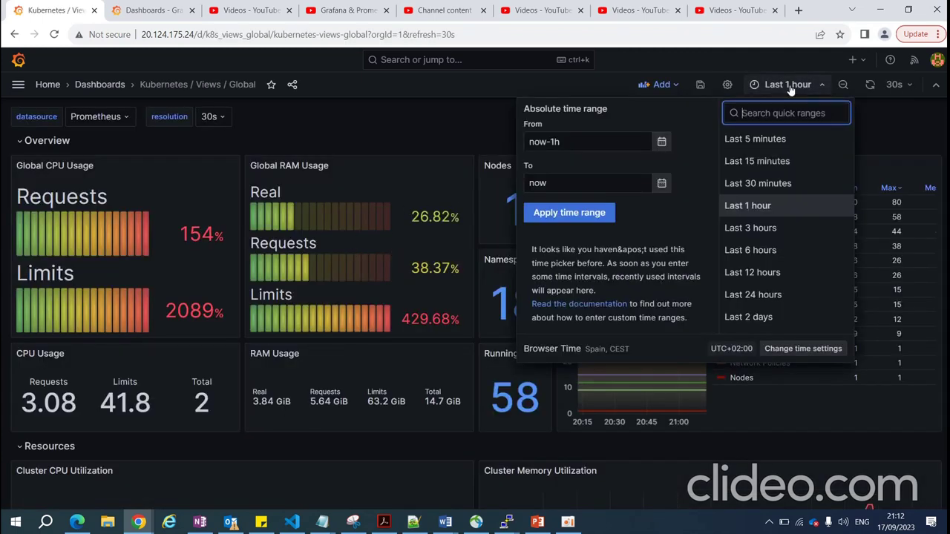
click(756, 296)
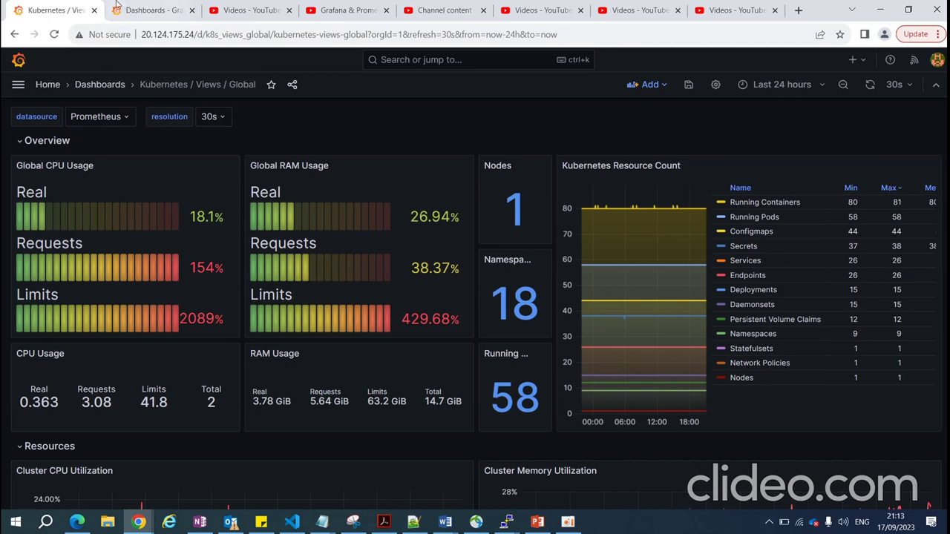
Open the Kubernetes / Views / Namespaces dashboard in the second Grafana tab, and reload it with the time range set to Last 24 hours
click(148, 9)
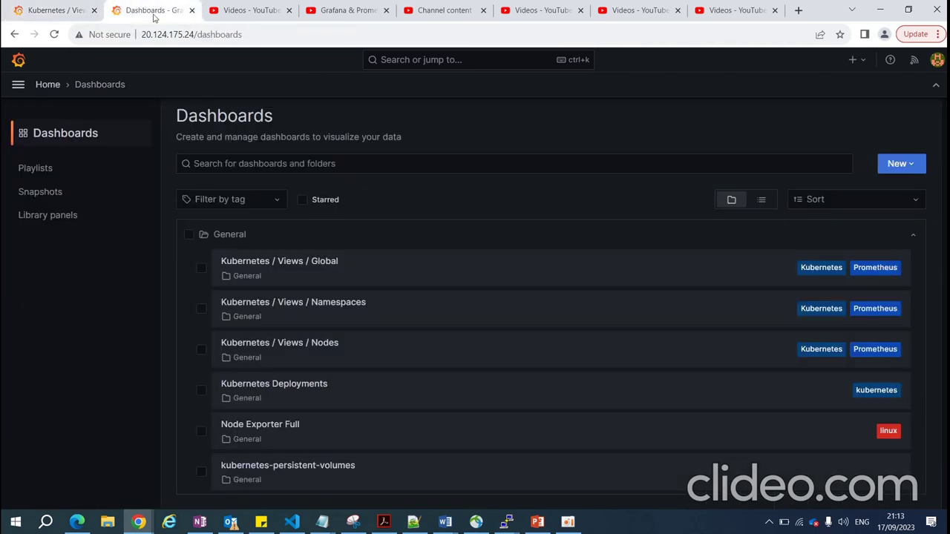
click(309, 304)
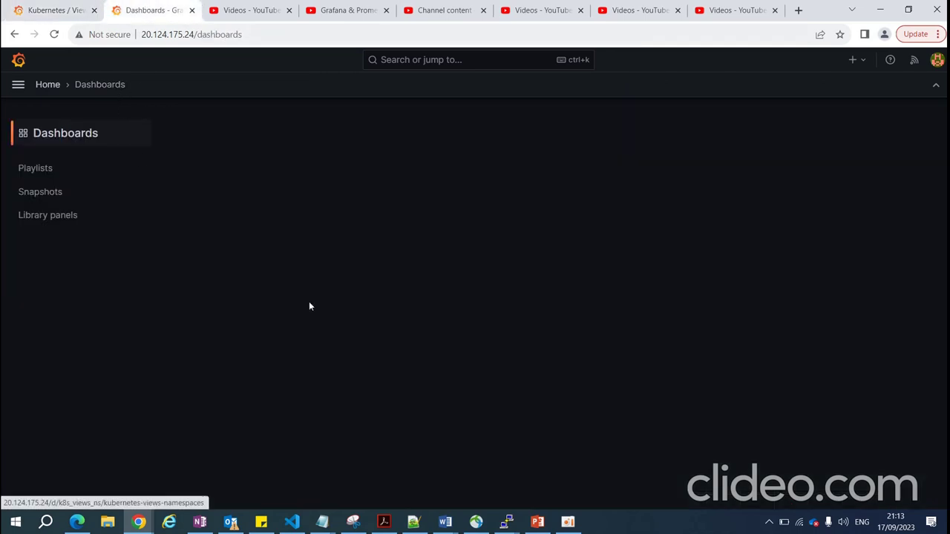
click(786, 84)
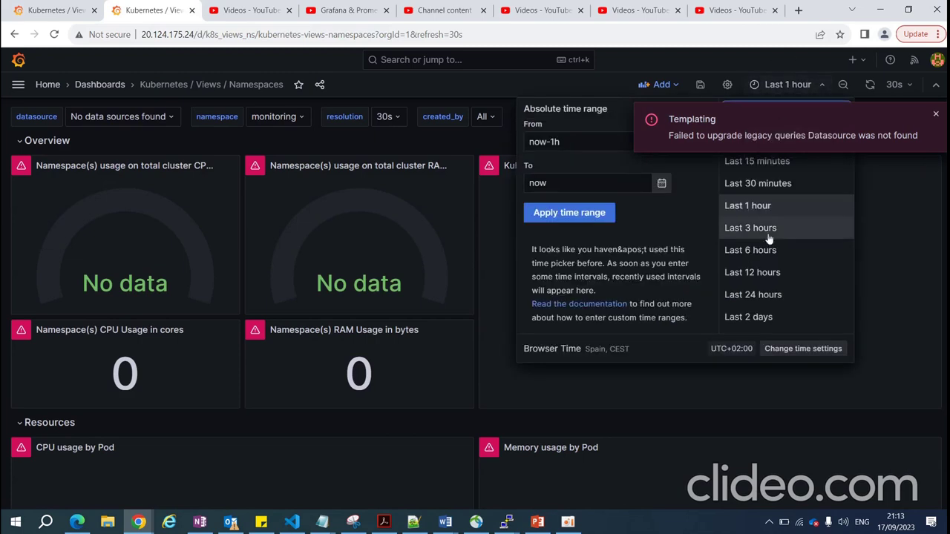
click(754, 295)
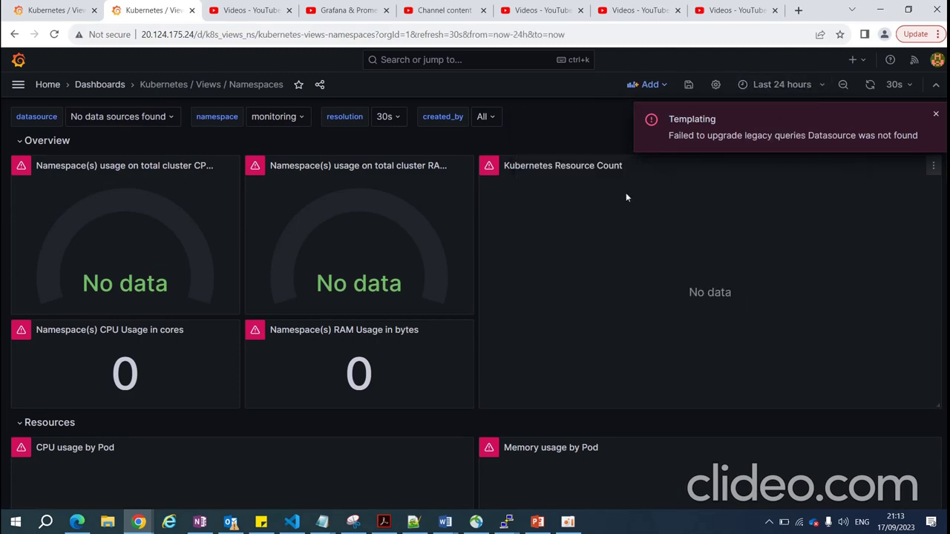
click(935, 113)
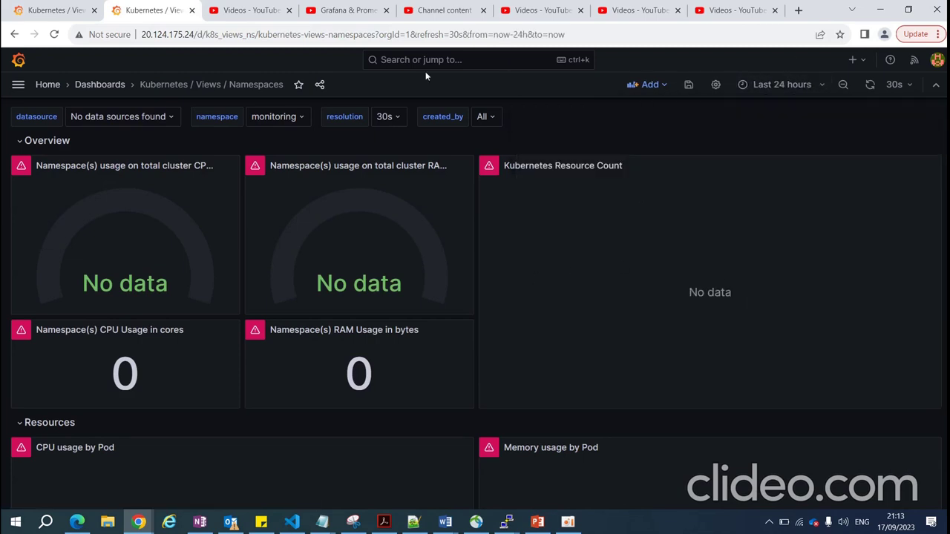
click(54, 34)
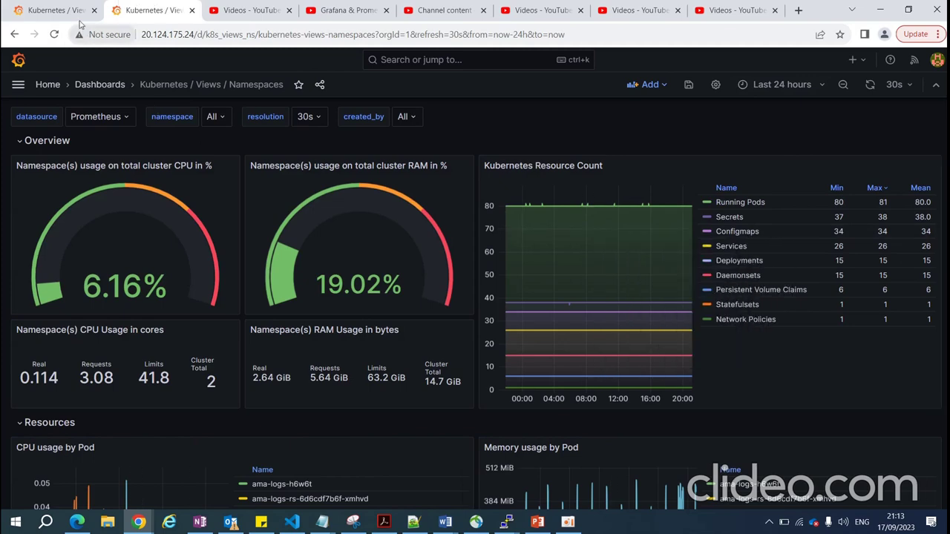
Open the Kubernetes Deployments dashboard from the dashboard list and filter it to the calico-system namespace
click(100, 86)
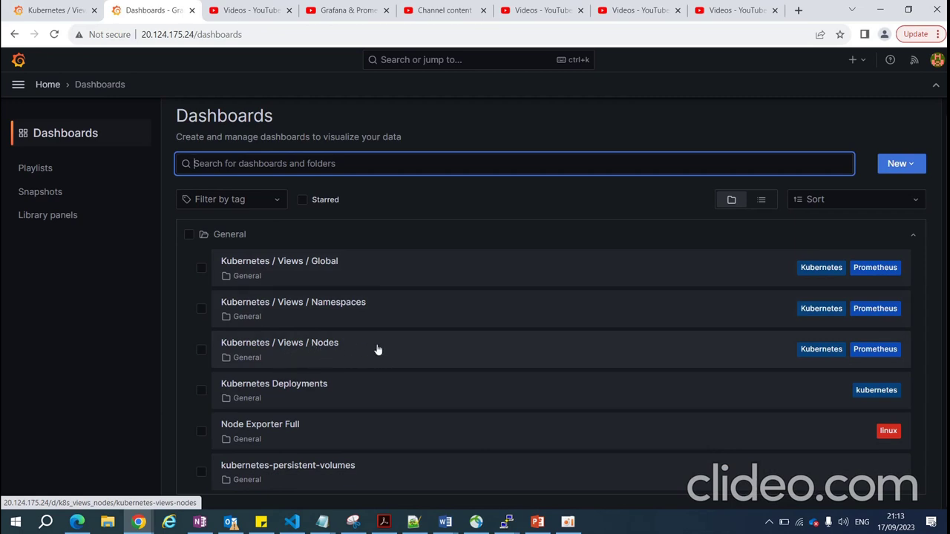
click(282, 390)
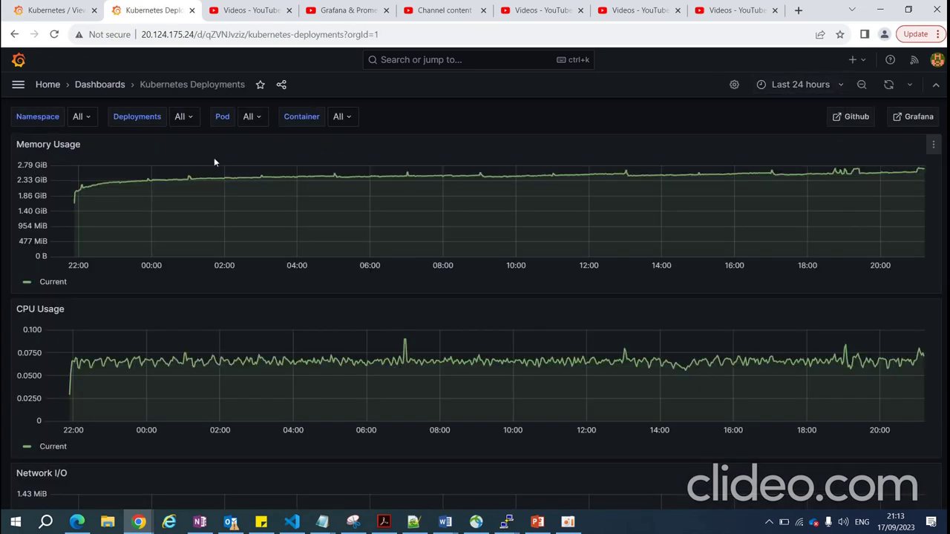
click(85, 118)
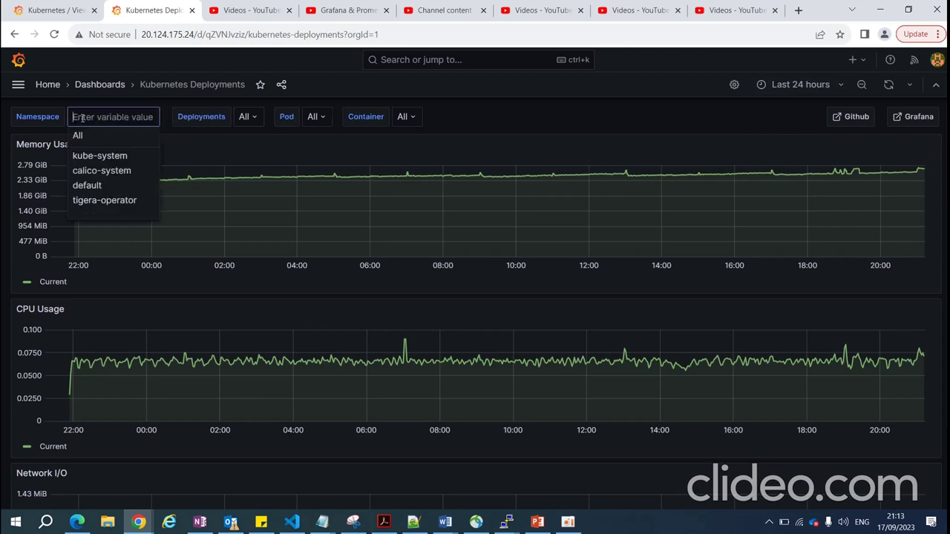
click(103, 170)
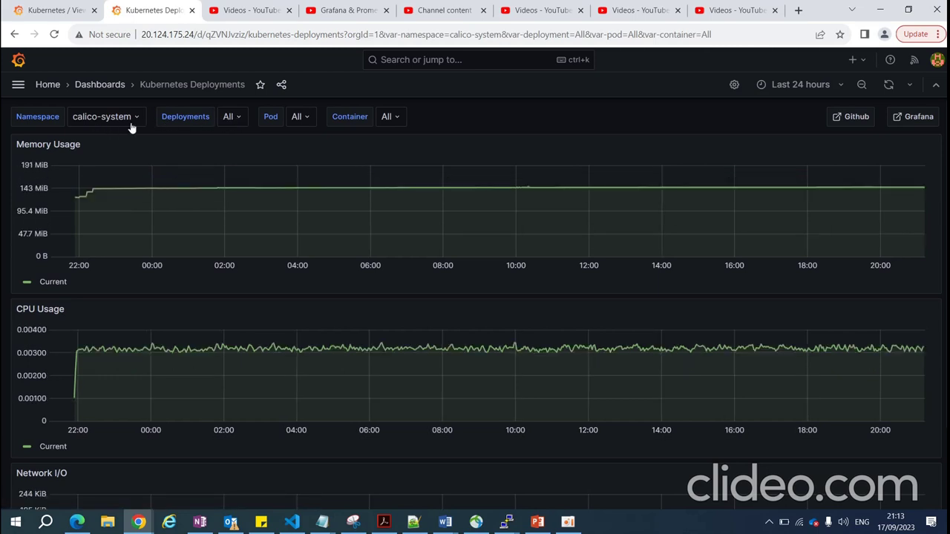
Narrow the dashboard to the calico-typha deployment and pod calico-typha-9c4777bf-z62cn, and view its memory, CPU and network charts
click(212, 119)
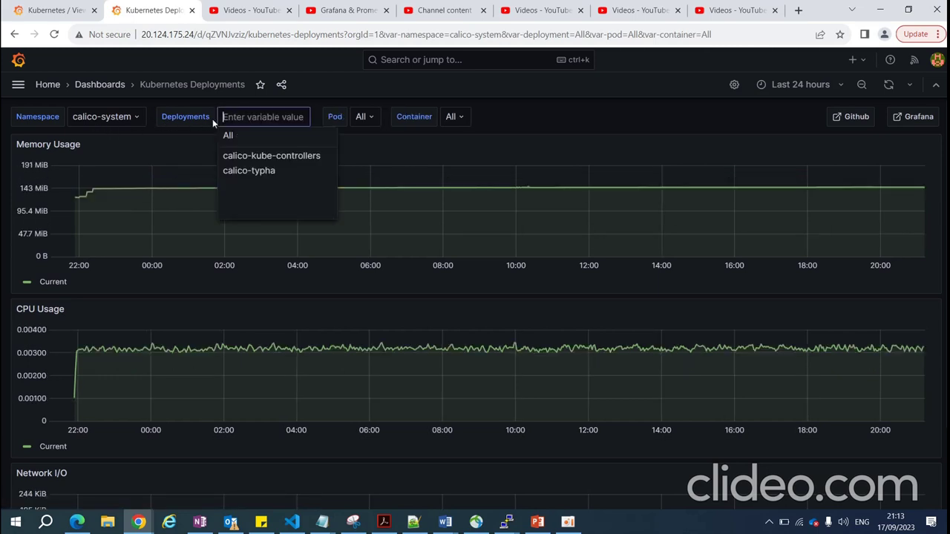
click(251, 170)
click(351, 117)
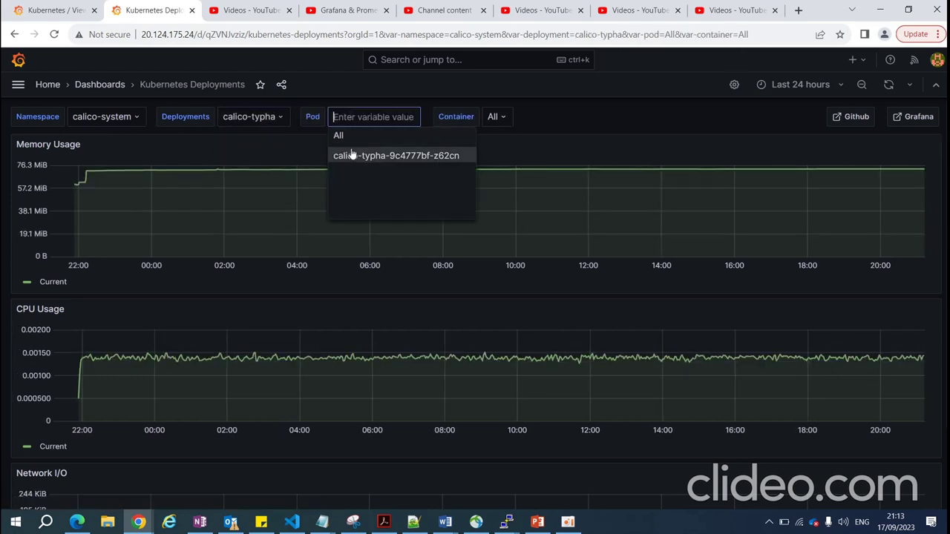
click(353, 156)
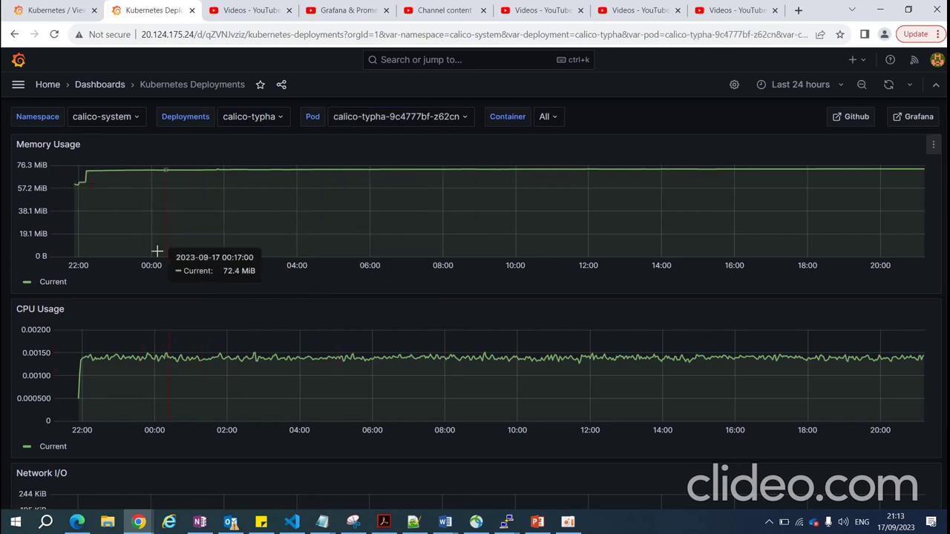
scroll(167, 329, down, 3)
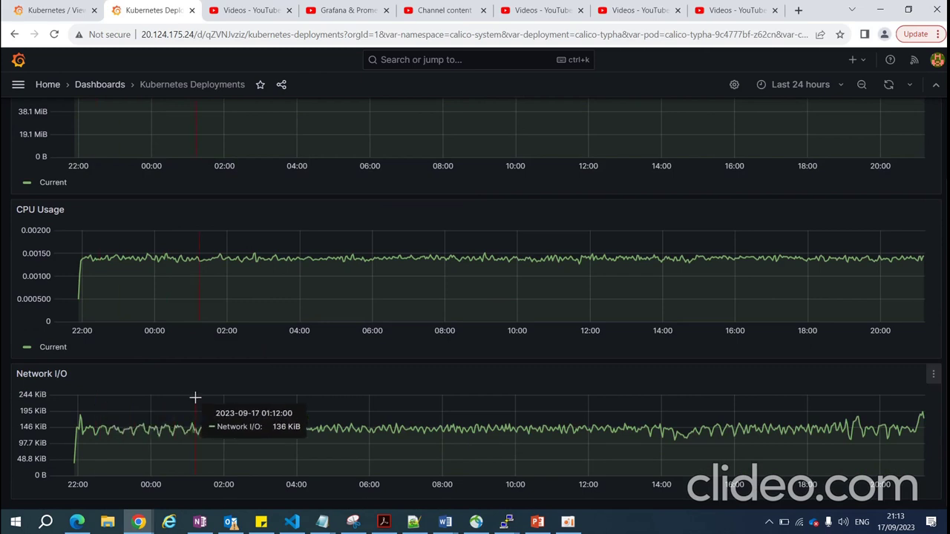
scroll(195, 398, up, 3)
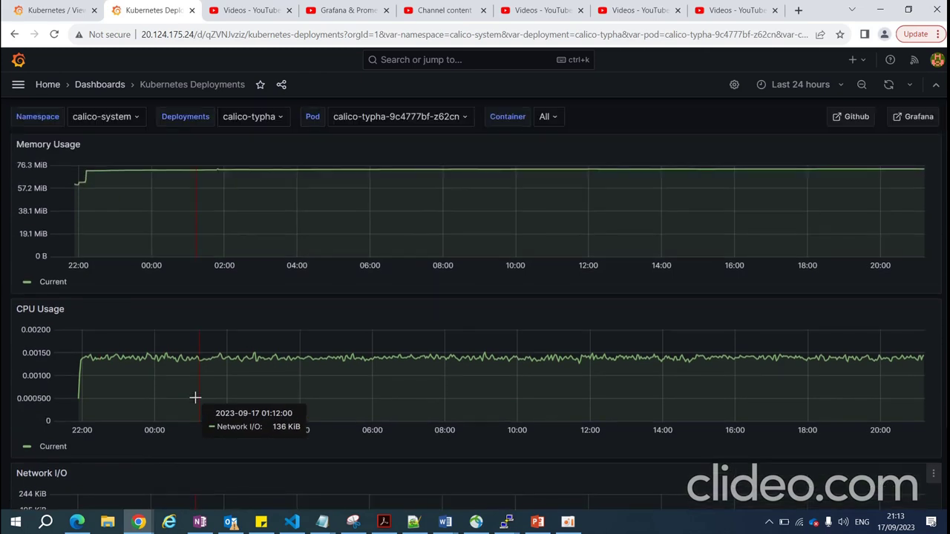
Open the kubernetes-persistent-volumes dashboard and show its Persistent Volume Claim usage table
click(101, 86)
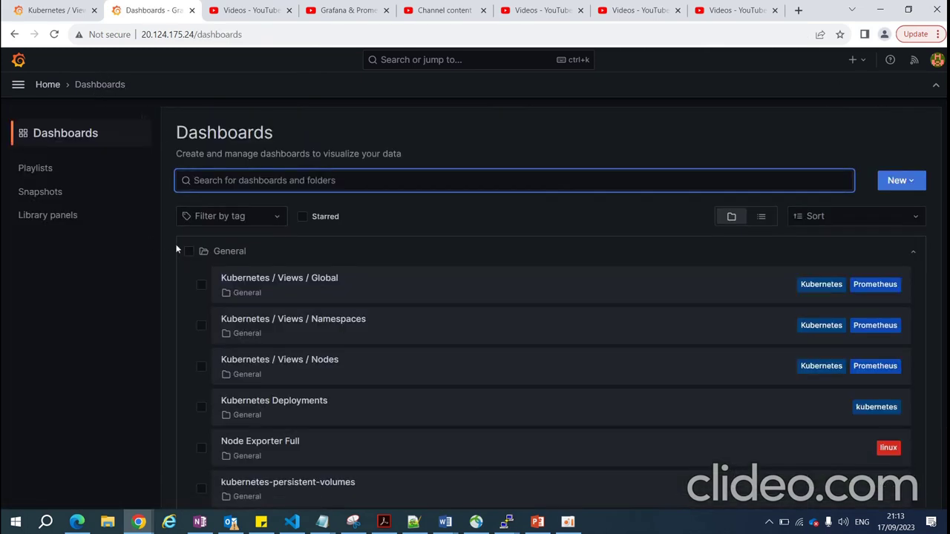
scroll(278, 475, down, 1)
click(279, 469)
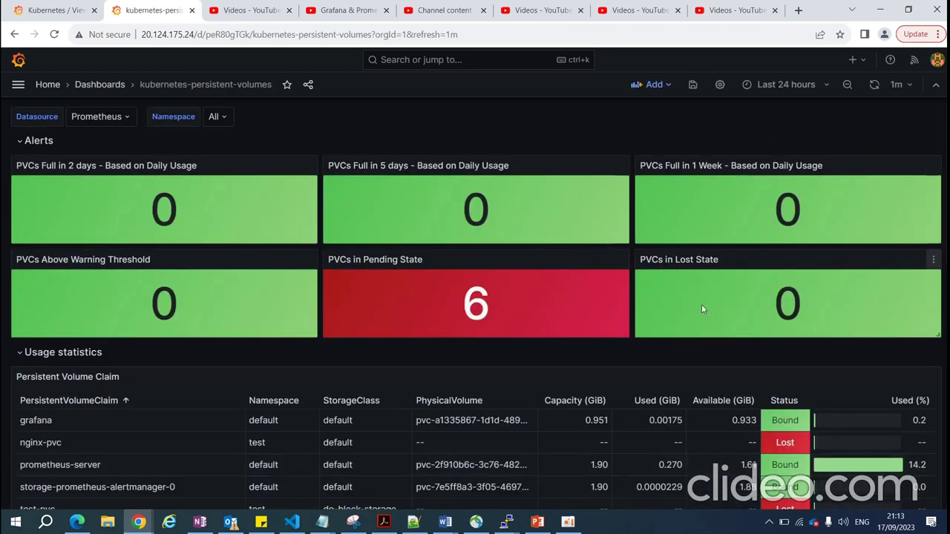
scroll(701, 304, down, 2)
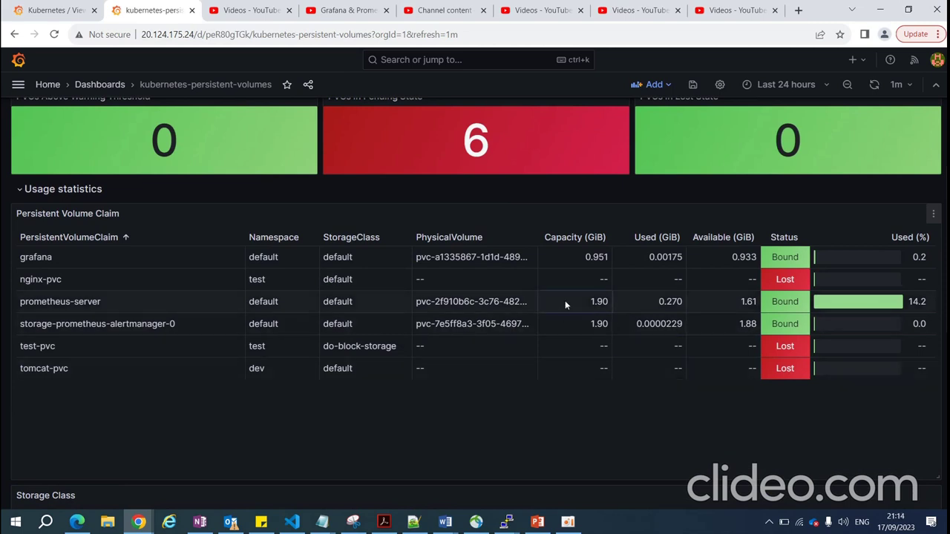
Switch to the PuTTY session and quit vi on grafana.values.yaml without saving, using :q!
click(508, 522)
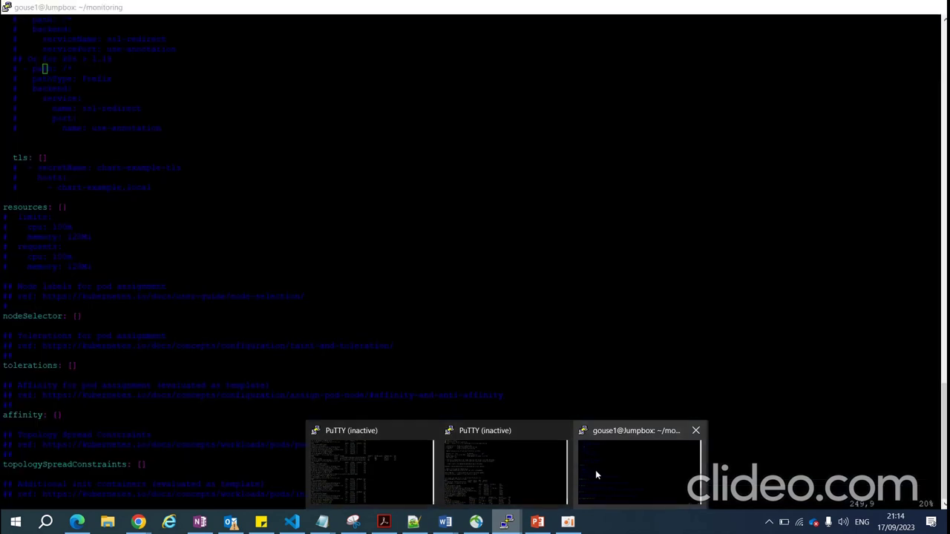
click(596, 470)
key(u)
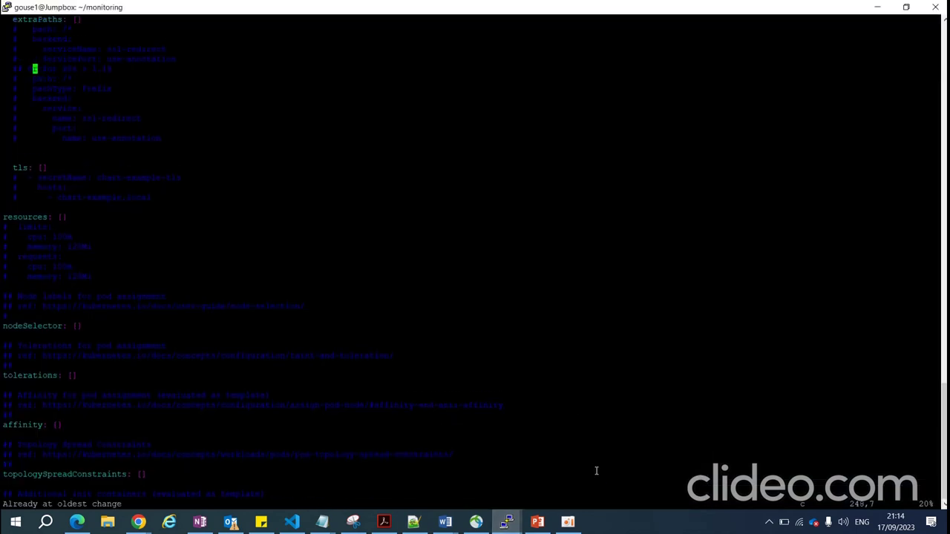
text(:)
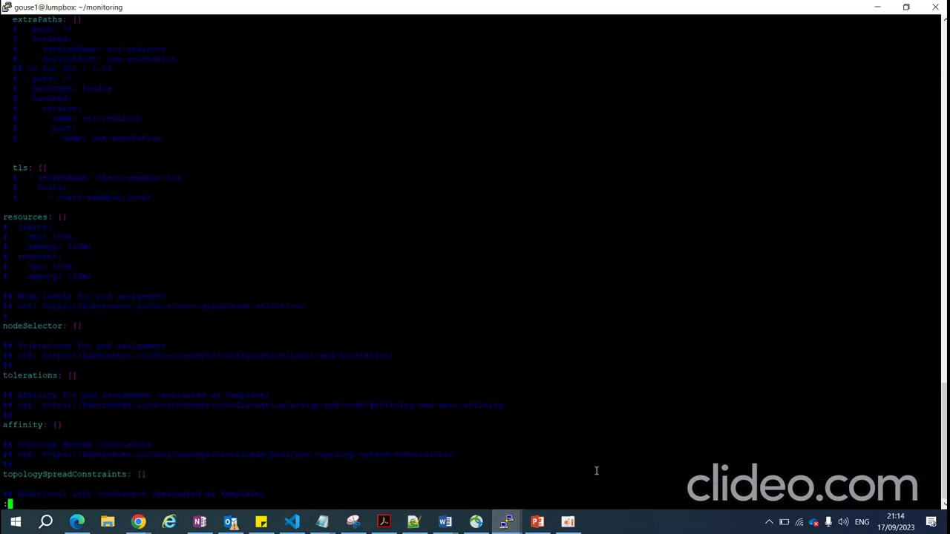
text(q!)
key(Return)
List the persistent volume claims in the default namespace with kubectl get pvc and highlight the listed claims
text(kubectl get [pvc)
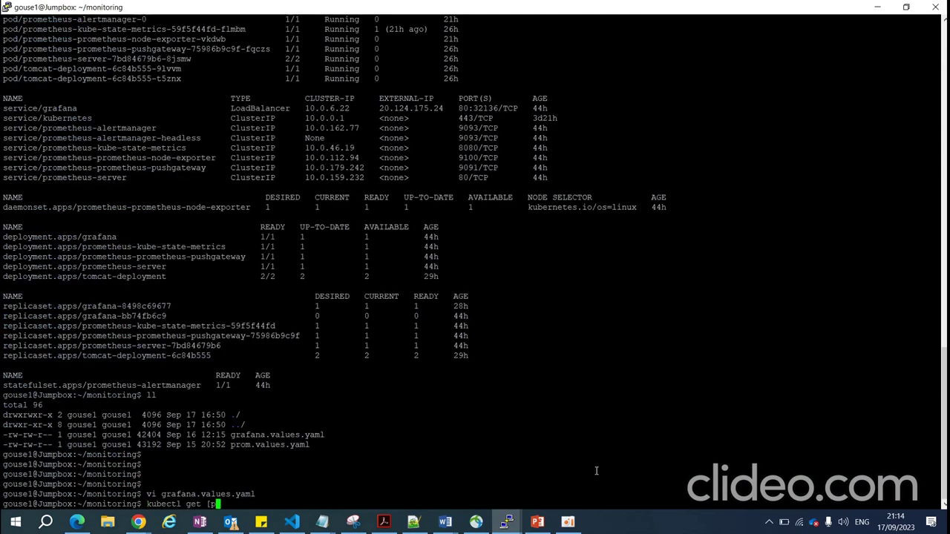
key(Return)
key(Up)
key(BackSpace)
key(BackSpace)
key(BackSpace)
key(BackSpace)
text(pvc)
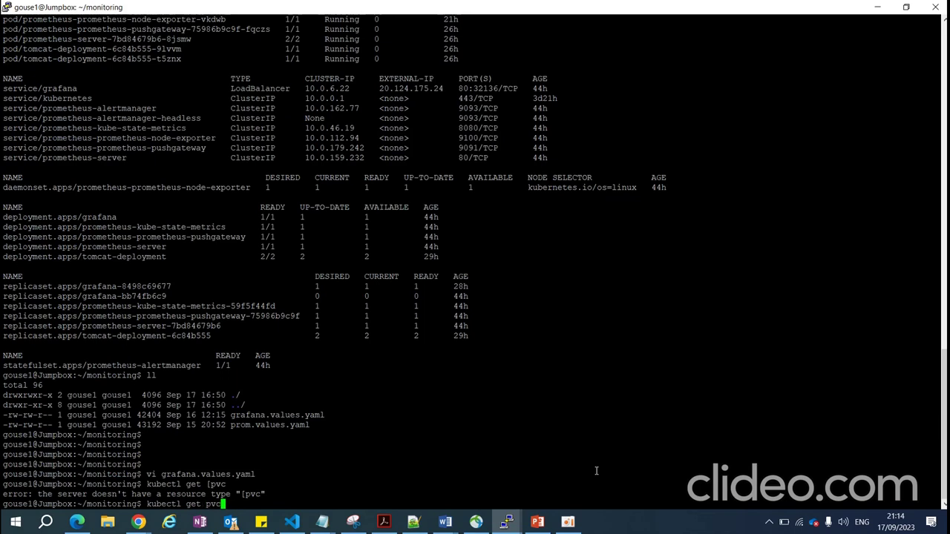
key(Return)
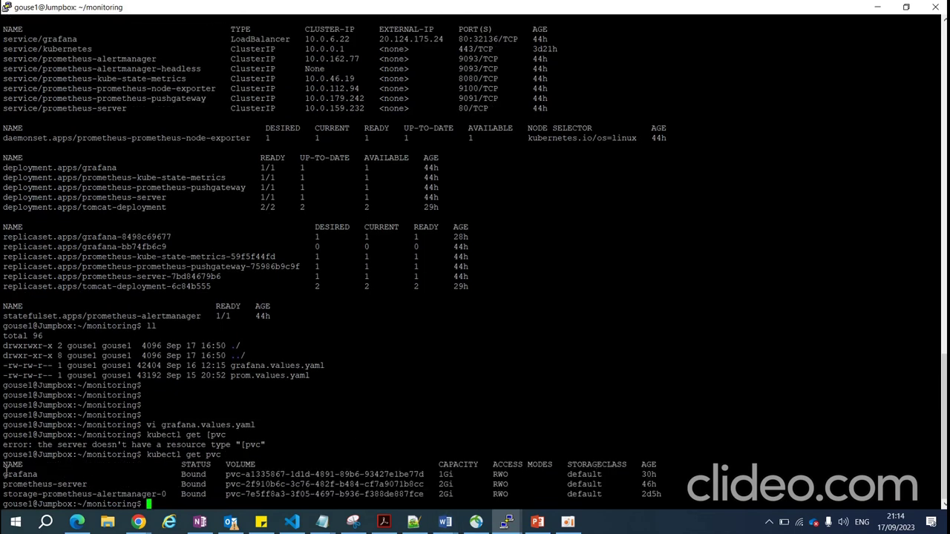
drag(2, 474, 92, 494)
List the persistent volume claims in the test namespace with kubectl get pvc -n test and highlight the listed claims
text(kube)
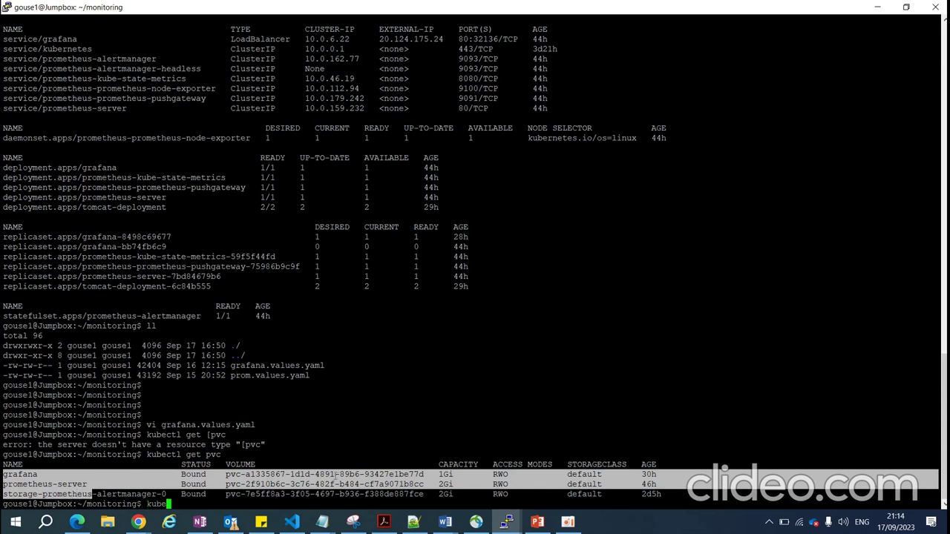
text(ctl get pvc -n test)
key(Return)
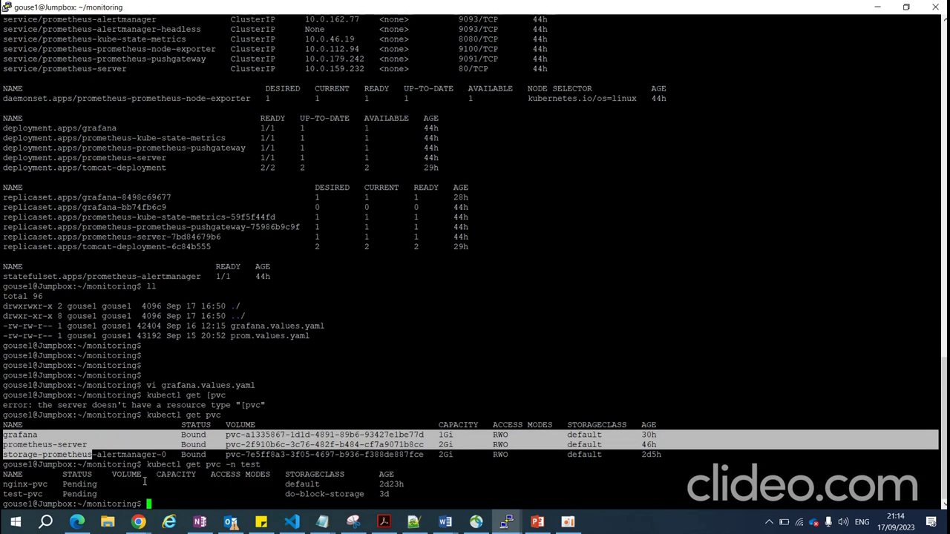
drag(97, 494, 2, 484)
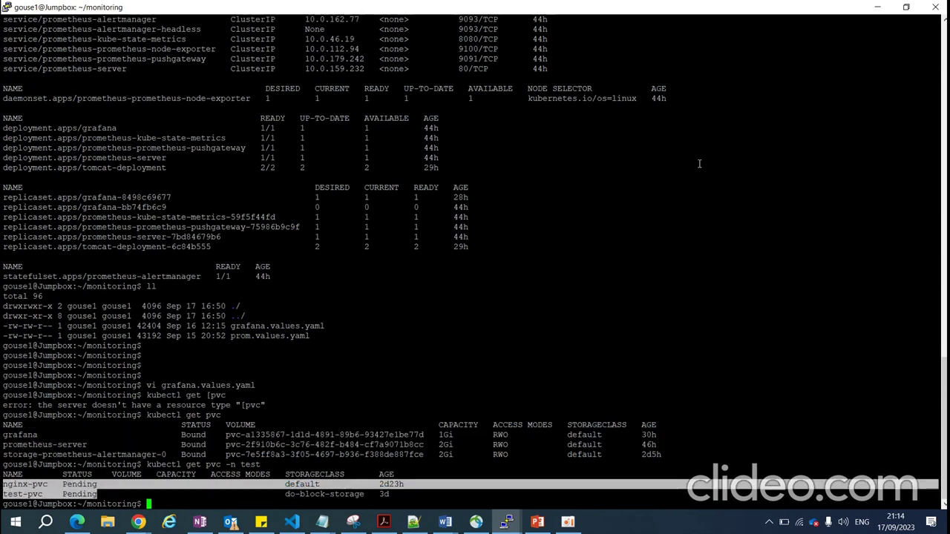
Return to Grafana in Chrome and examine the grafana claim's available, used and capacity values in the Persistent Volume Claim table
click(878, 7)
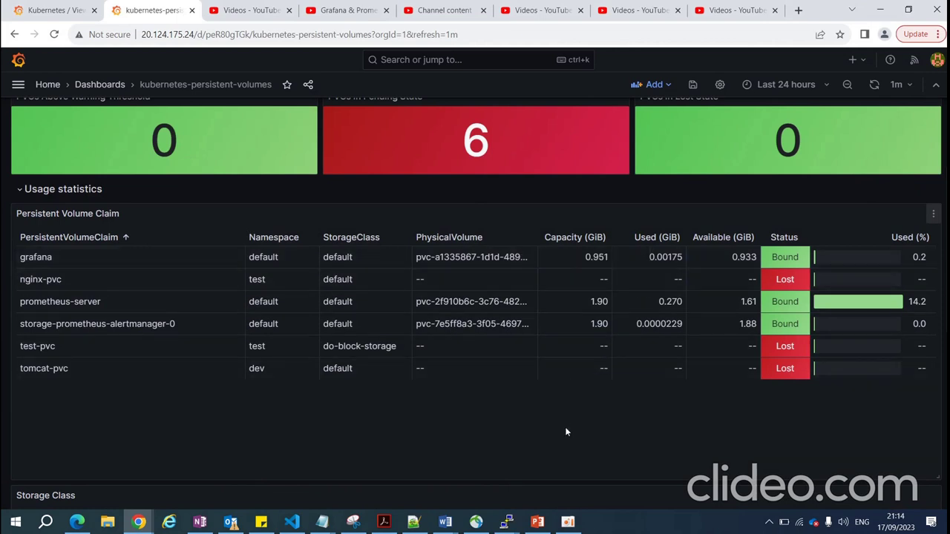
double_click(730, 256)
drag(641, 257, 672, 257)
click(572, 255)
scroll(115, 380, up, 5)
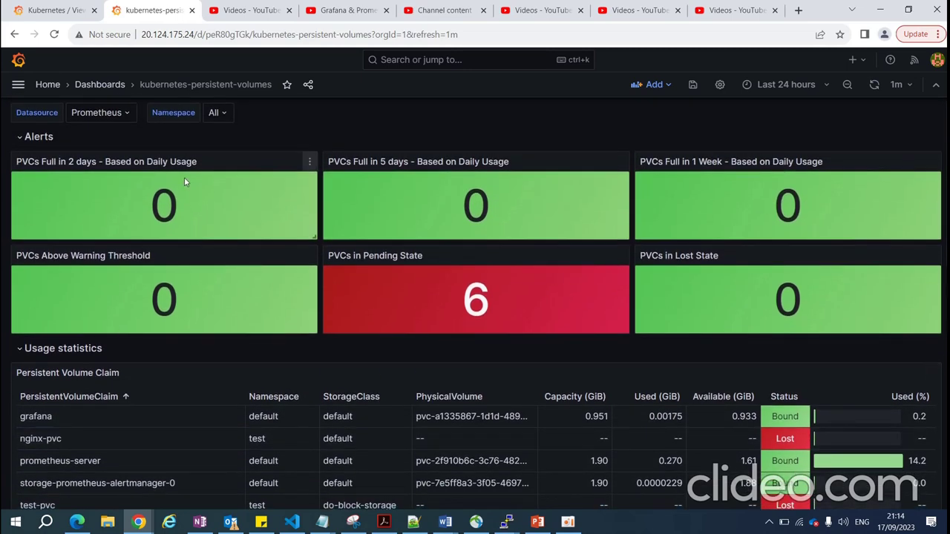
Show the available Namespace filter choices, keeping All, and review the PVC alerts alongside the claim statuses
click(223, 113)
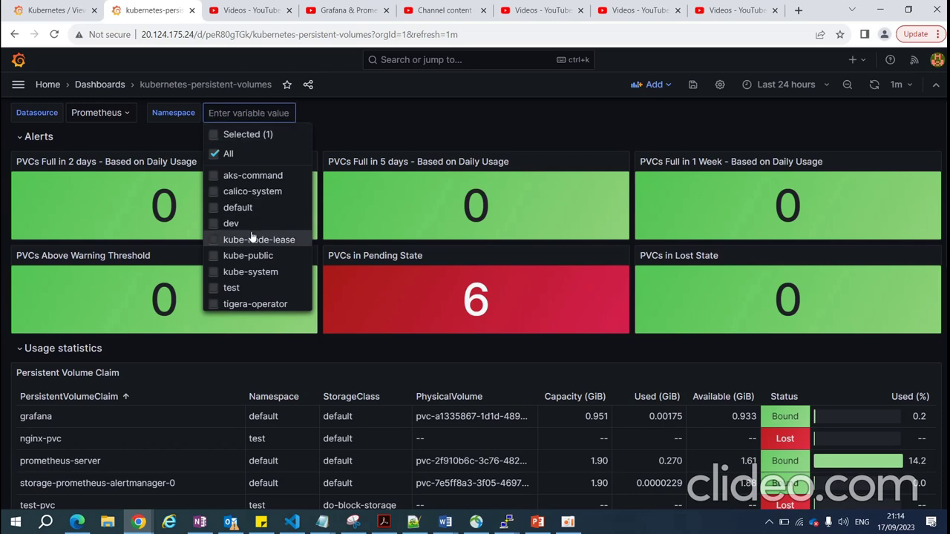
click(394, 129)
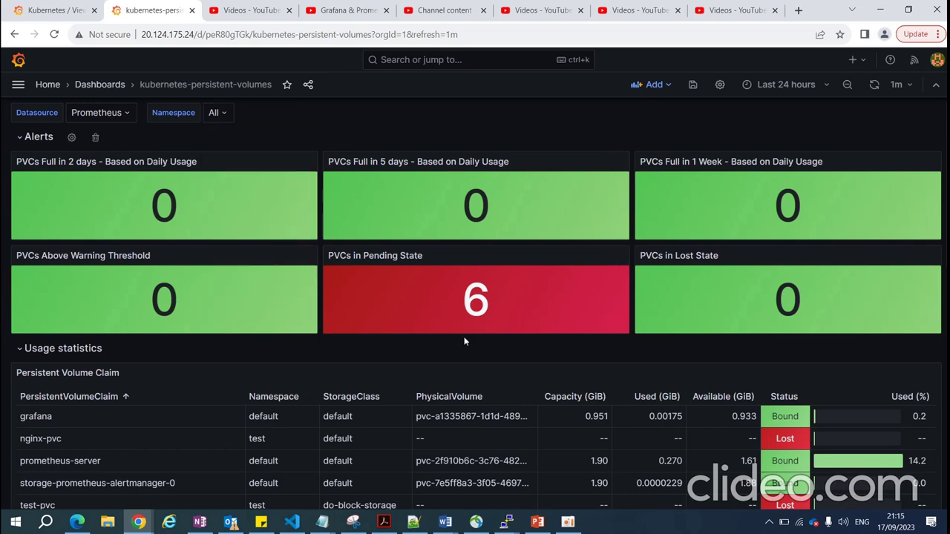
scroll(463, 341, down, 2)
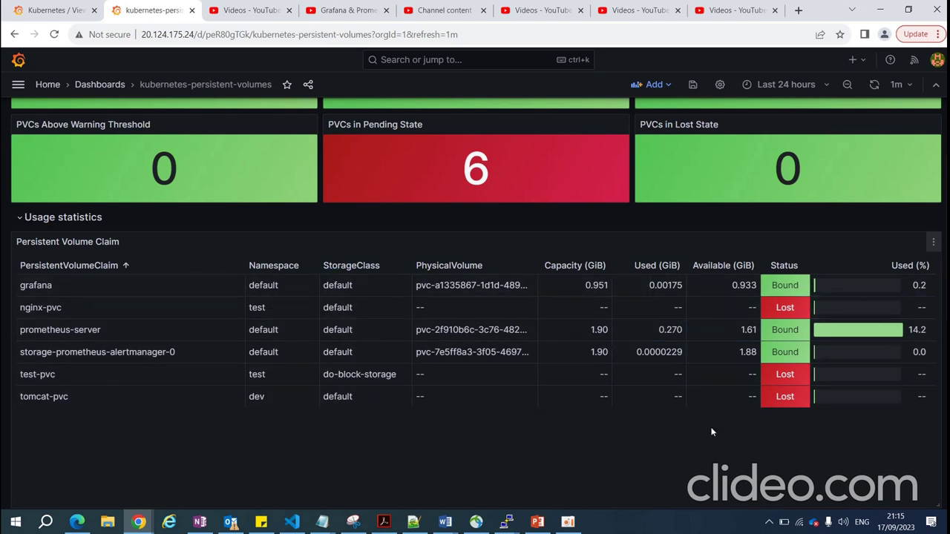
scroll(455, 461, up, 1)
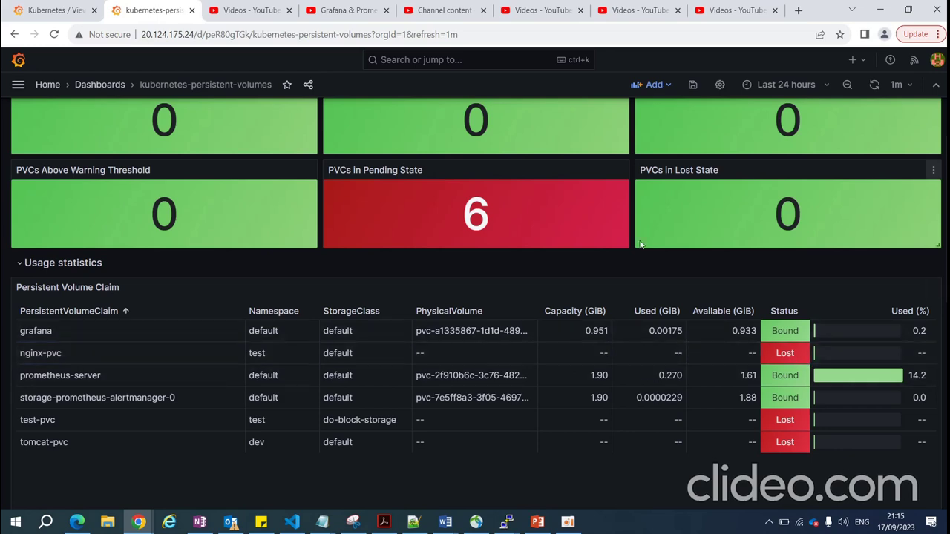
Switch to YouTube Studio and look through the videos of the Live Troubleshooting and Scenario Based playlist
click(633, 7)
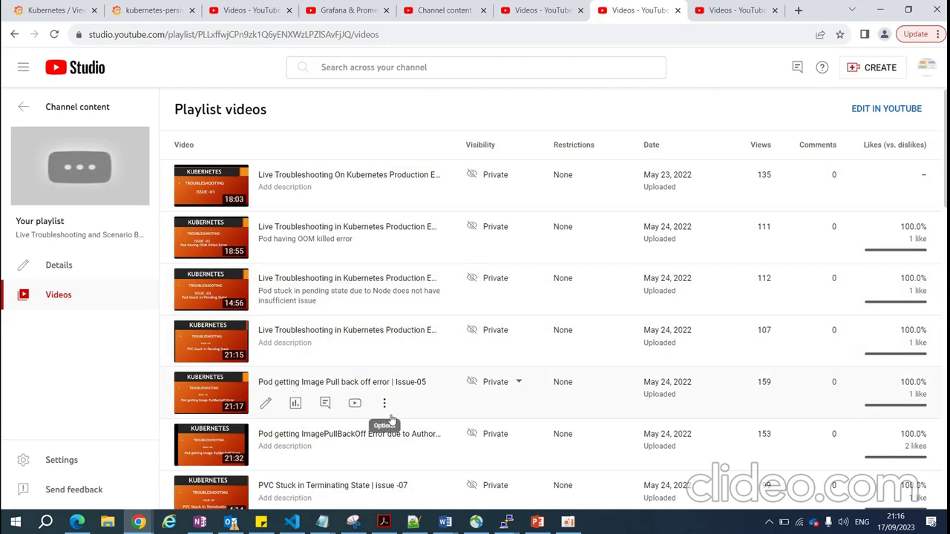
scroll(392, 421, down, 5)
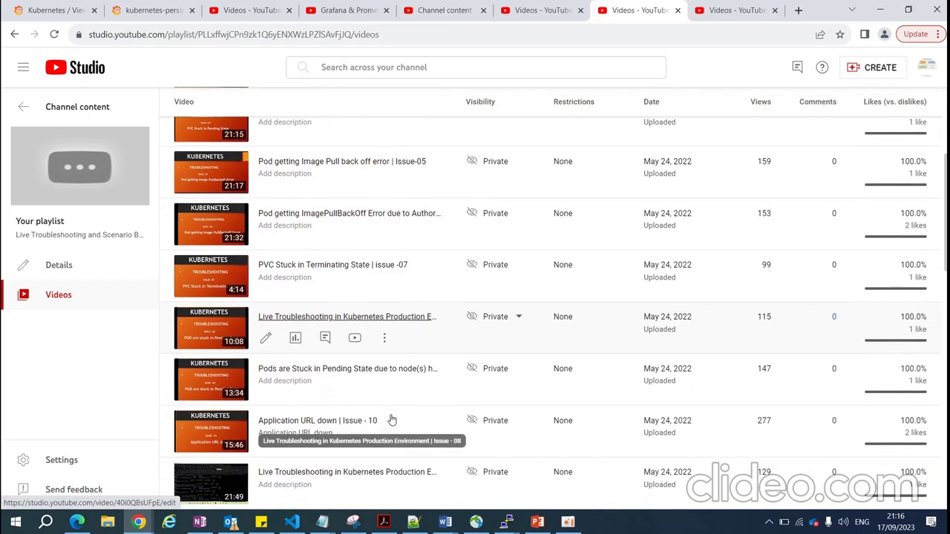
scroll(392, 421, up, 5)
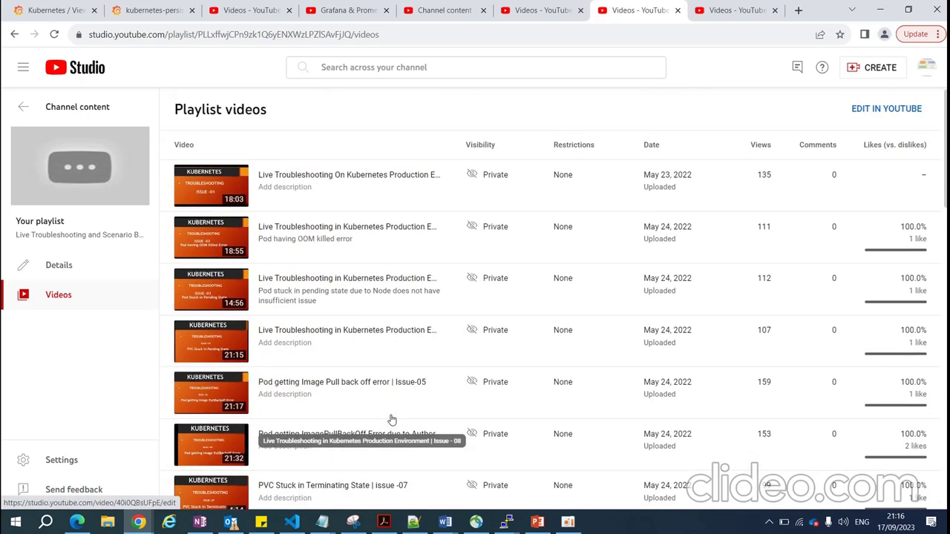
mouse_move(392, 421)
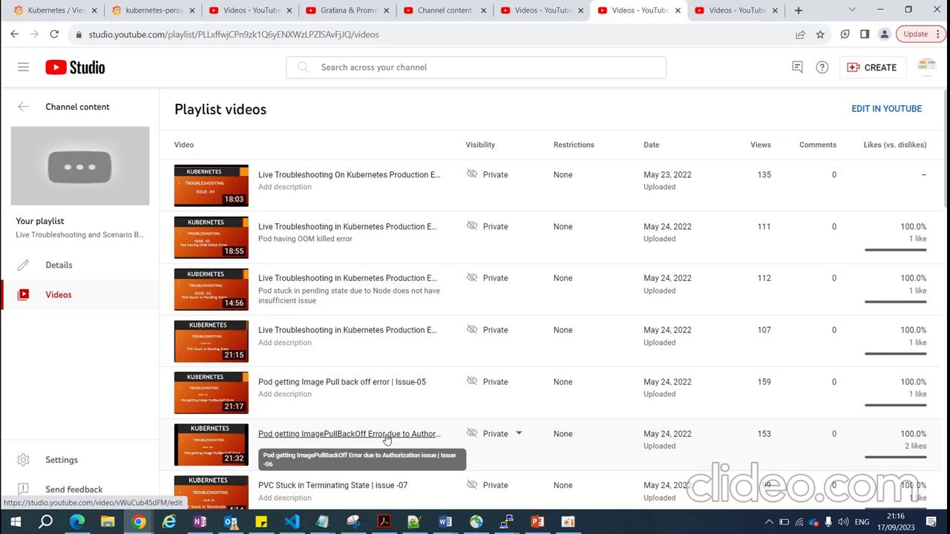
scroll(386, 440, down, 8)
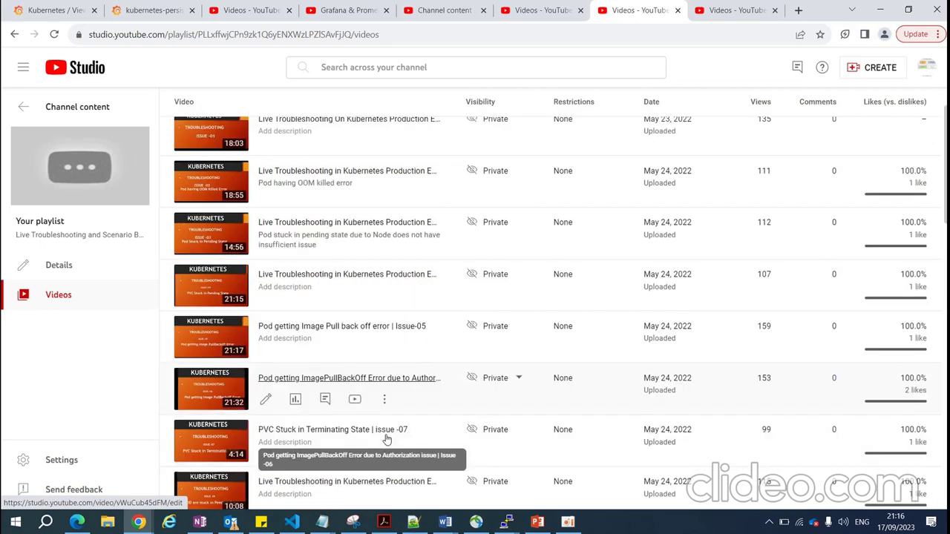
scroll(386, 440, down, 2)
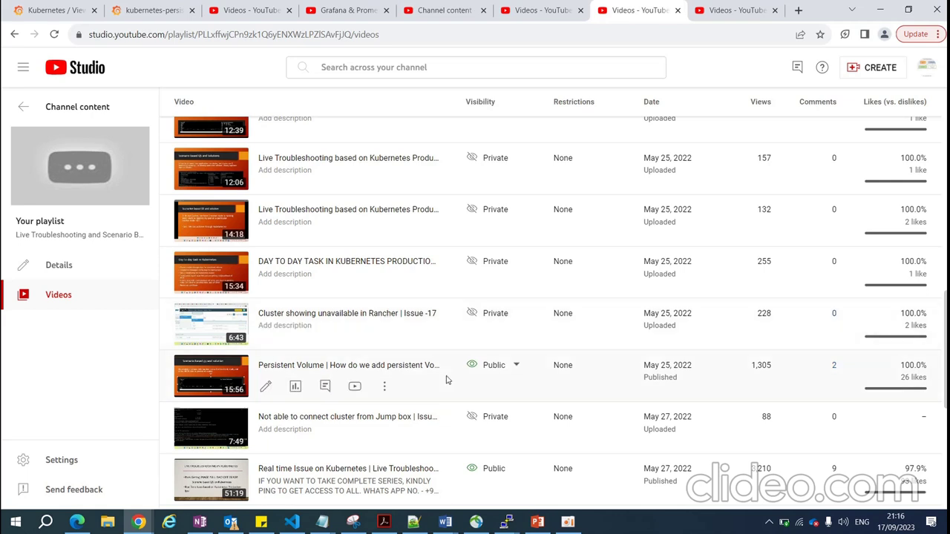
Show the channel's playlists, and bring up the videos of the Customer/Client Requirement In Kubernetes Project playlist
click(444, 9)
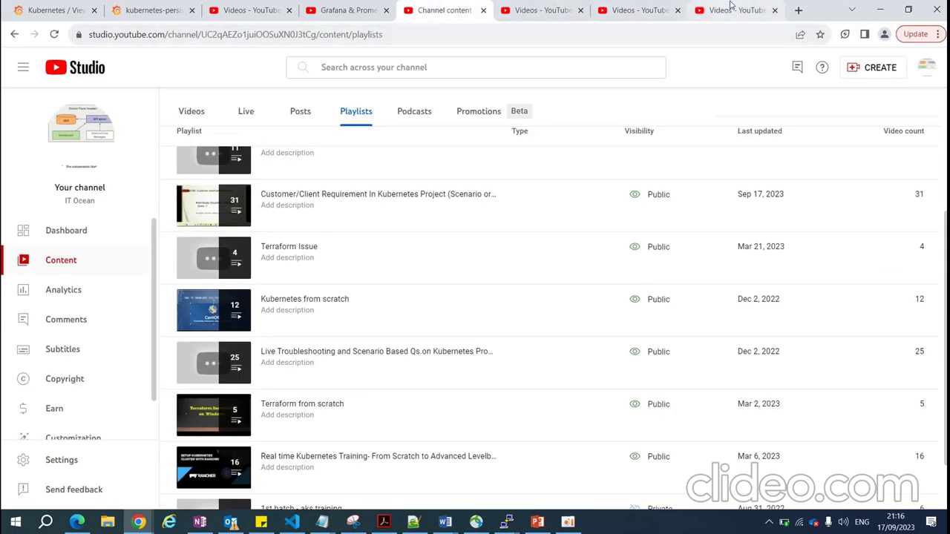
click(639, 9)
click(524, 8)
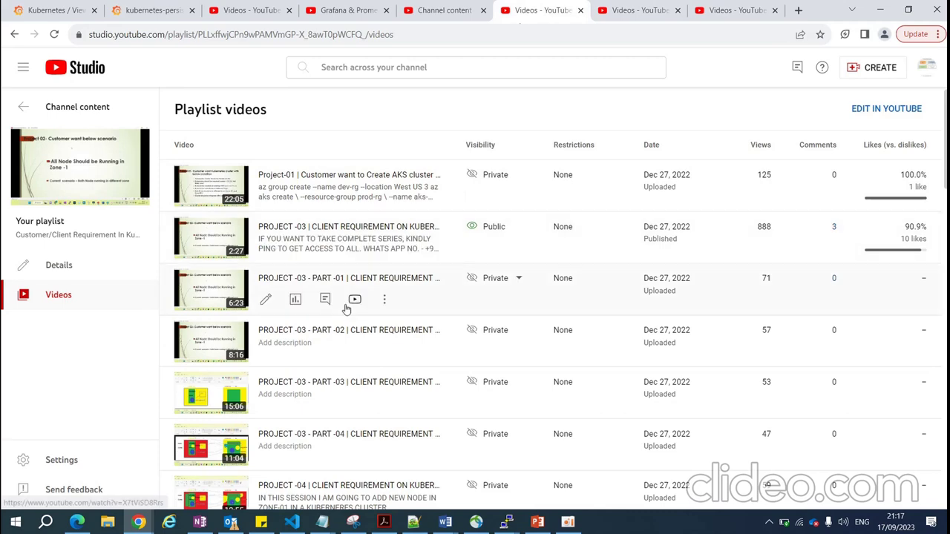
Look through the Customer/Client Requirement playlist's videos, and review those of the Live Troubleshooting and Scenario Based playlist
scroll(346, 308, down, 5)
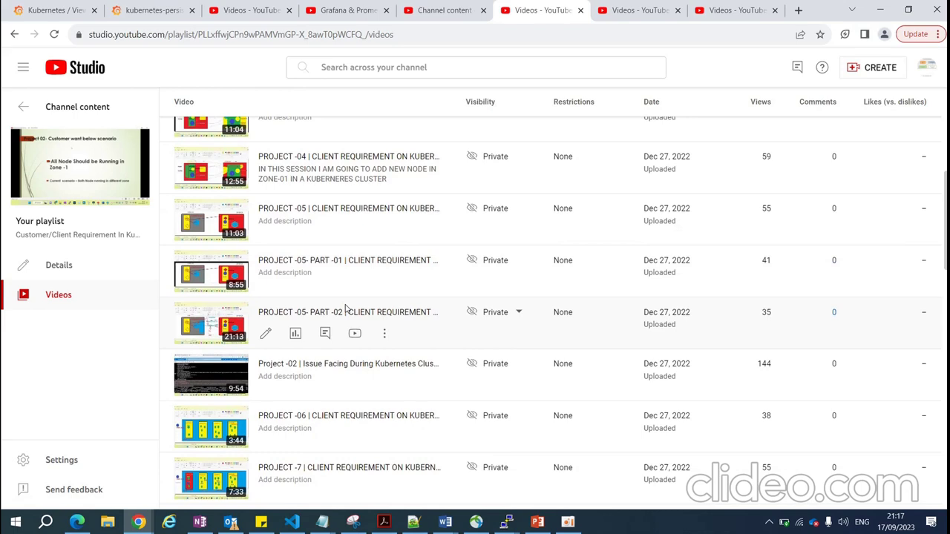
scroll(343, 310, up, 5)
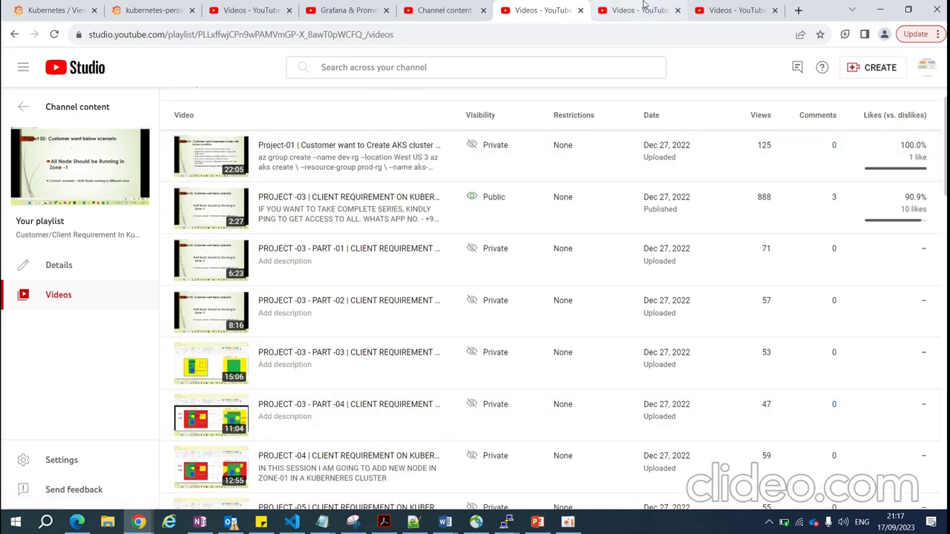
click(638, 9)
scroll(456, 303, up, 3)
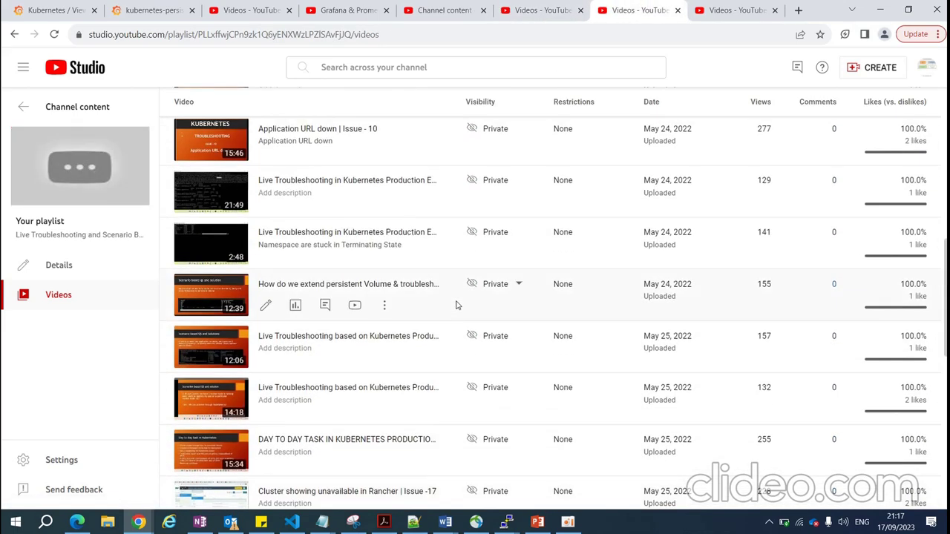
scroll(457, 305, up, 2)
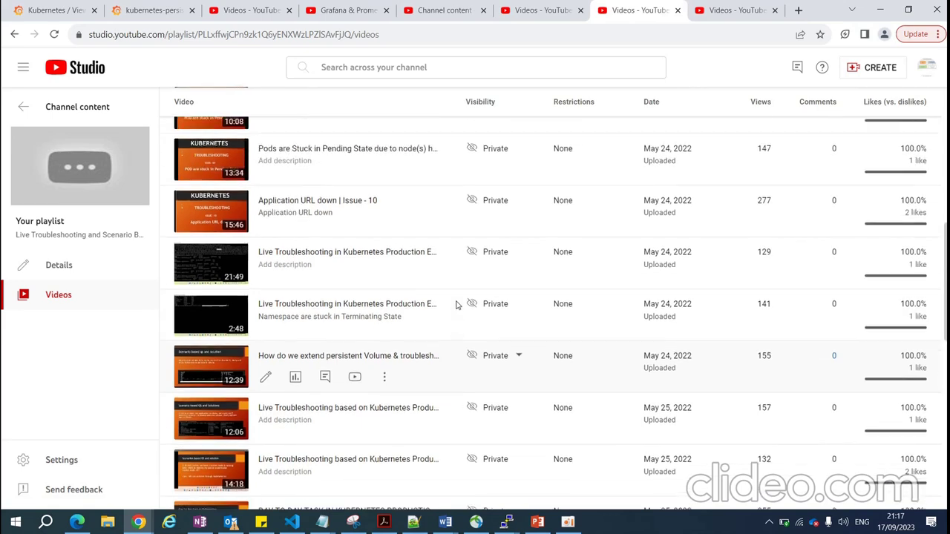
scroll(456, 305, up, 3)
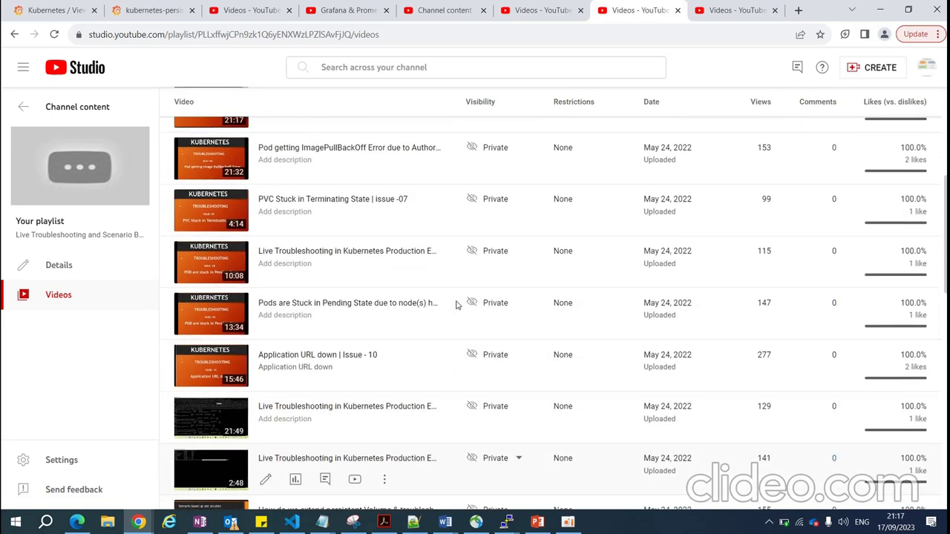
Bring up the Live Kubernetes Cluster Upgradation playlist and examine its Cluster Unstable Post Cluster Upgradation videos
key(ctrl+Tab)
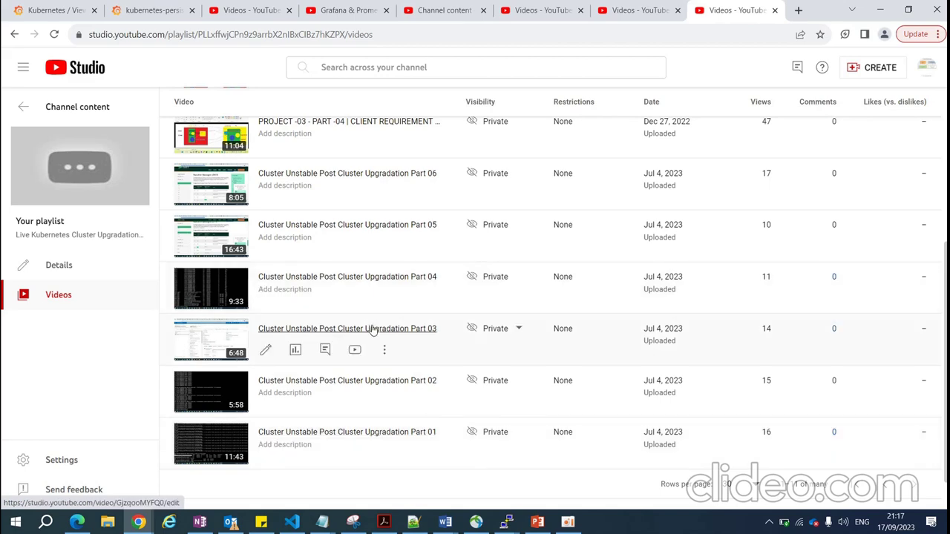
scroll(376, 338, up, 1)
scroll(375, 340, down, 1)
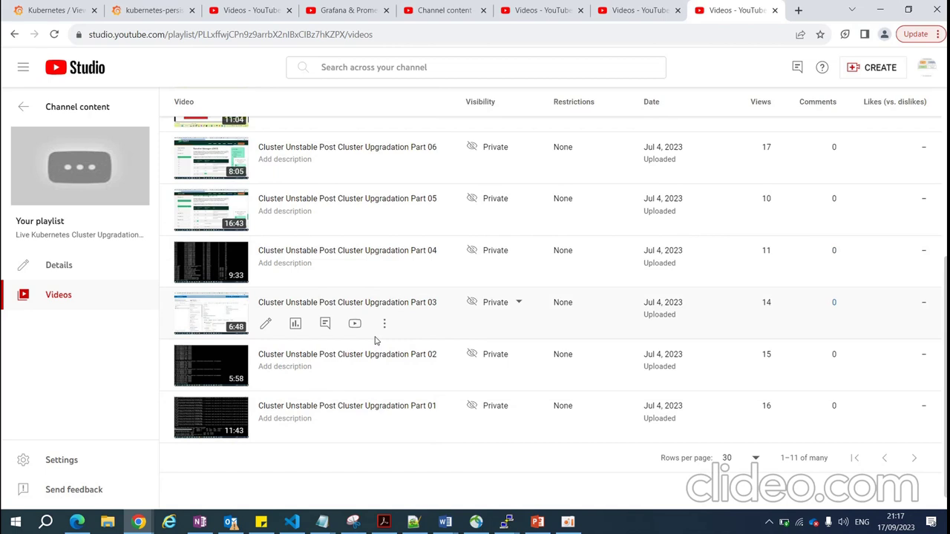
scroll(376, 340, up, 1)
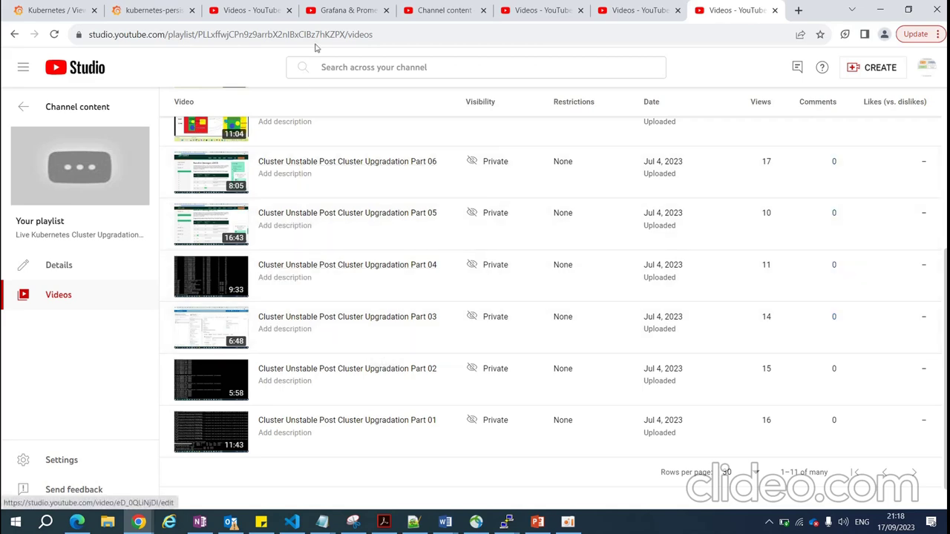
Show the Grafana & Prometheus production installation video and the video list of the Grafana & Prometheus Tutorial playlist
click(332, 10)
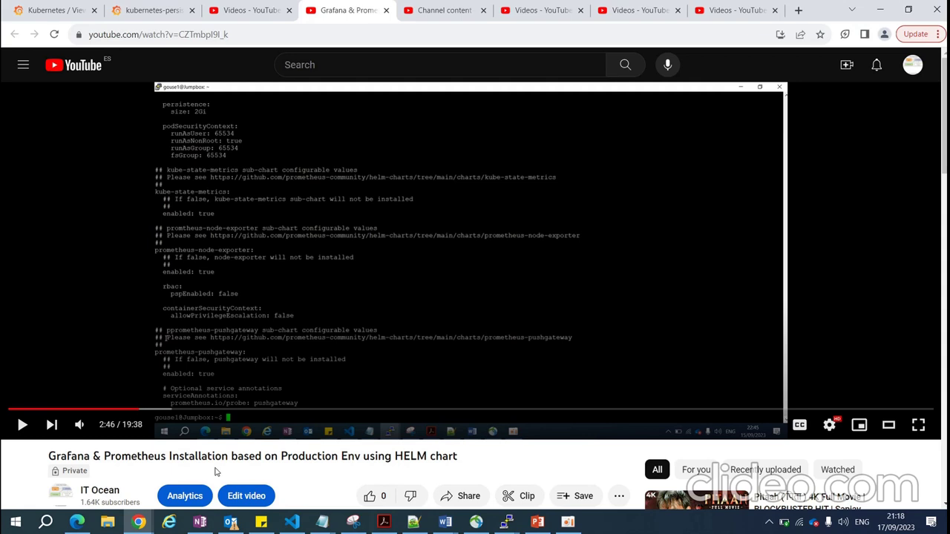
click(440, 10)
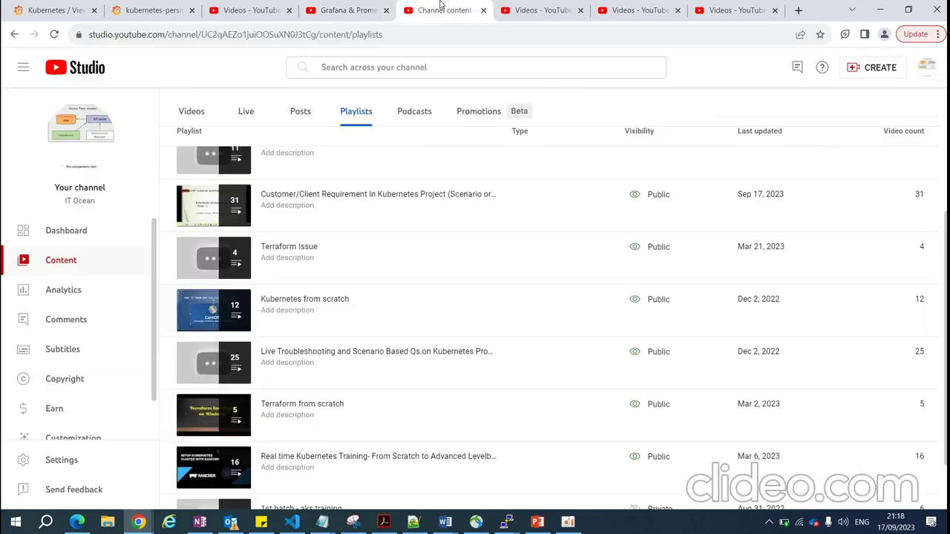
click(255, 9)
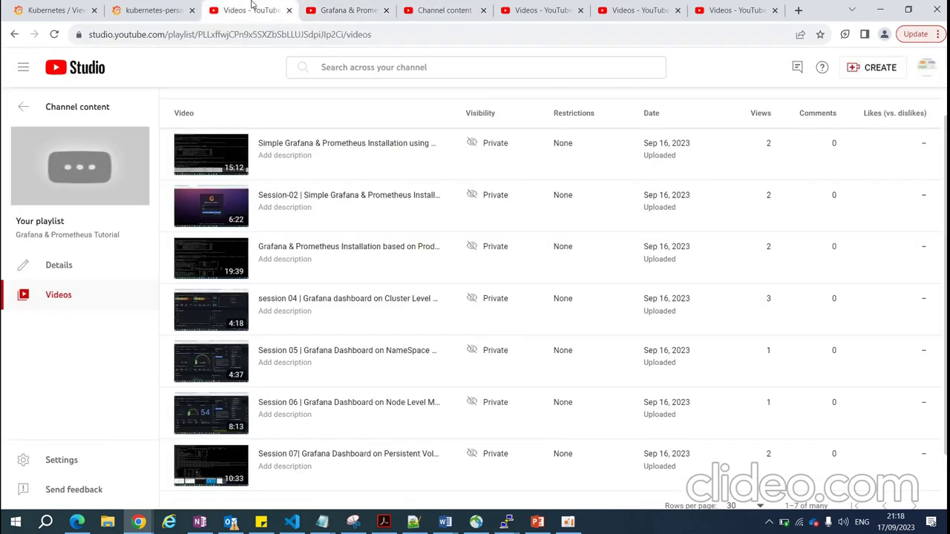
click(366, 8)
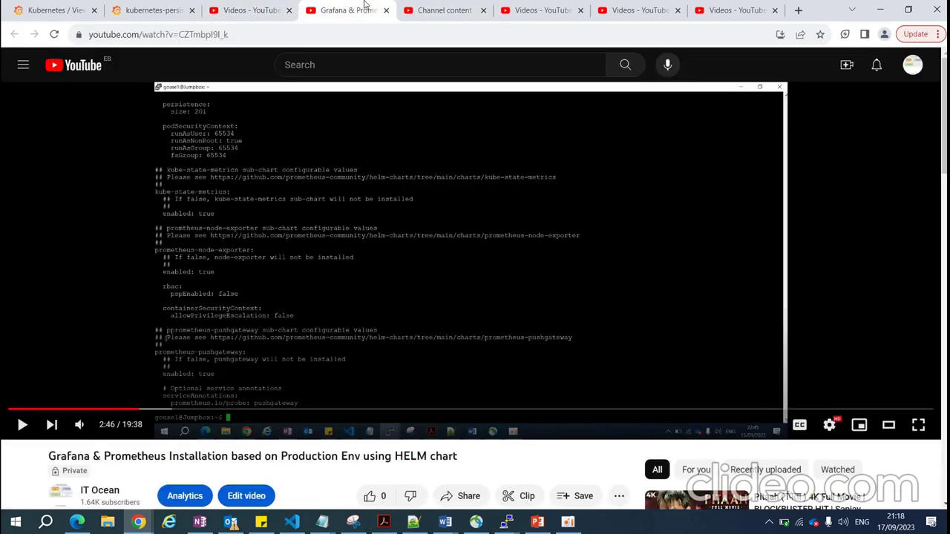
Look through the channel's playlists, and revisit the Live Troubleshooting and Cluster Upgradation playlist videos
click(445, 9)
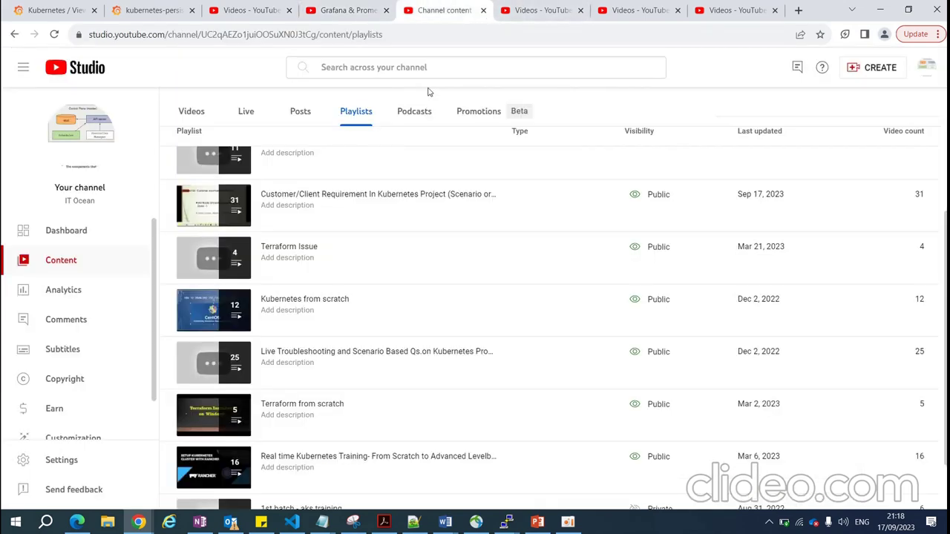
scroll(453, 283, up, 3)
scroll(452, 283, up, 3)
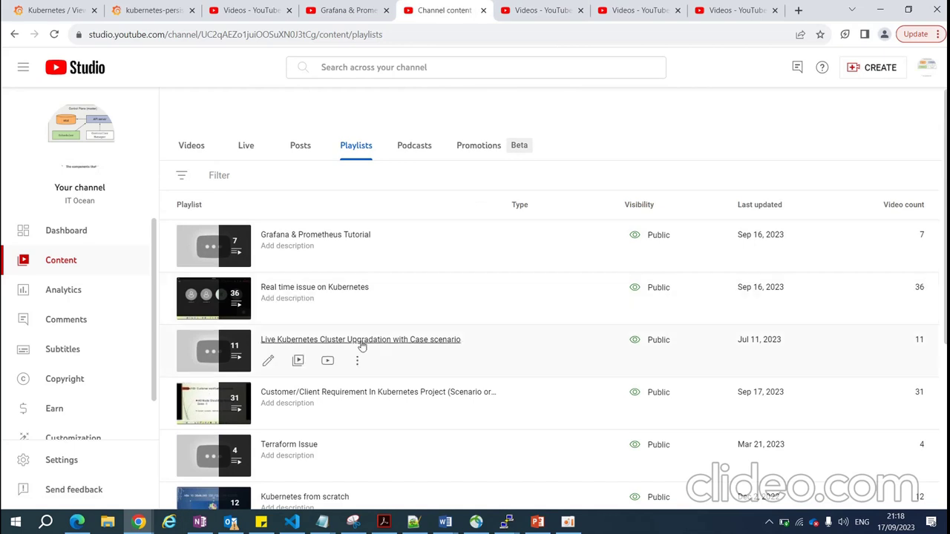
scroll(435, 381, down, 4)
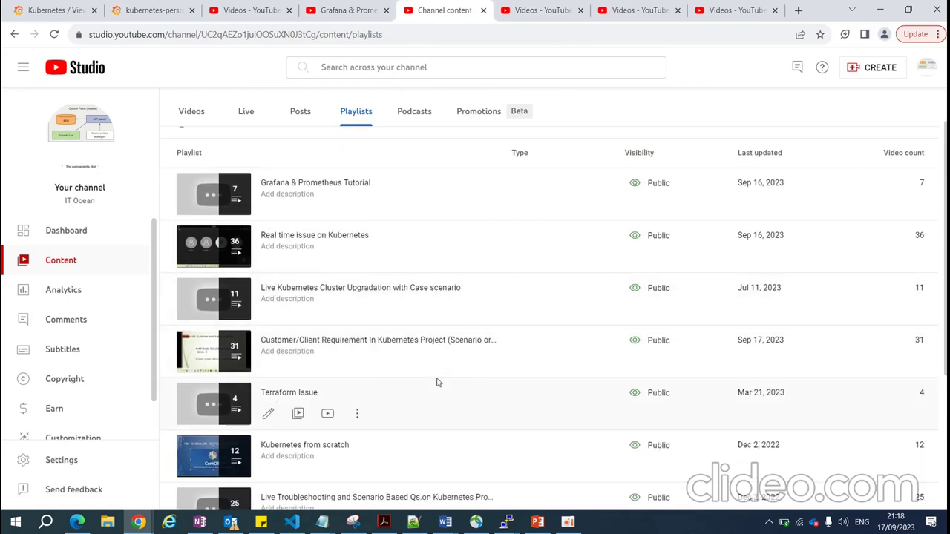
scroll(437, 384, down, 2)
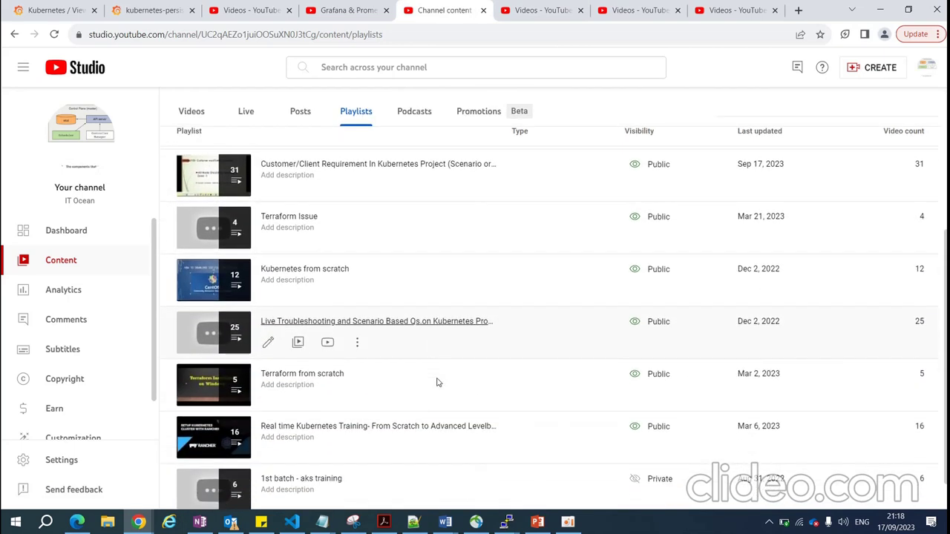
click(638, 9)
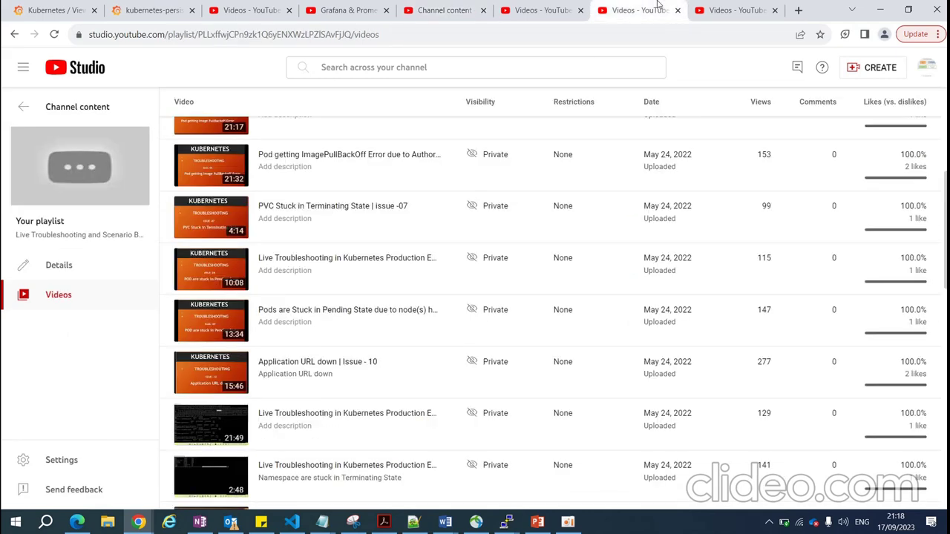
click(731, 8)
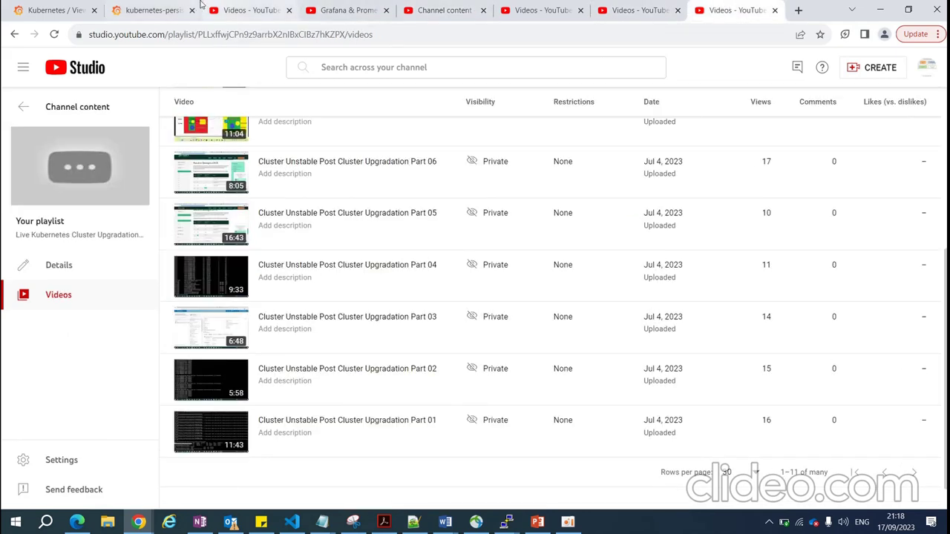
Return to Grafana and bring up the list of dashboards in the General folder
click(248, 9)
click(152, 10)
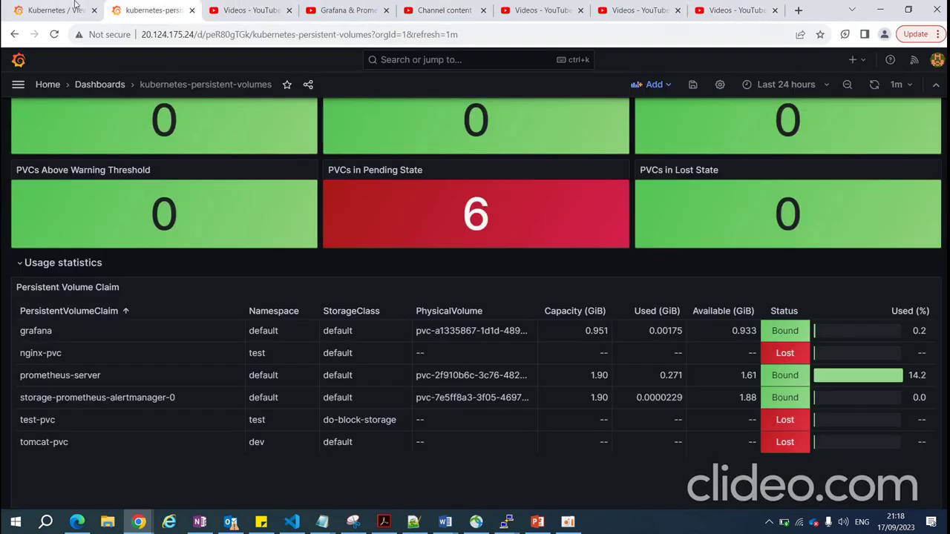
click(54, 9)
click(97, 84)
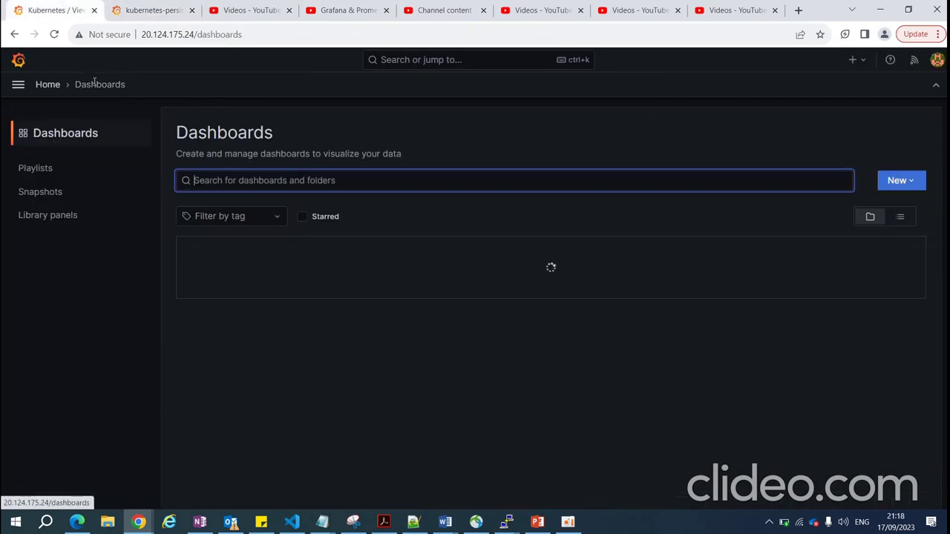
scroll(388, 372, down, 1)
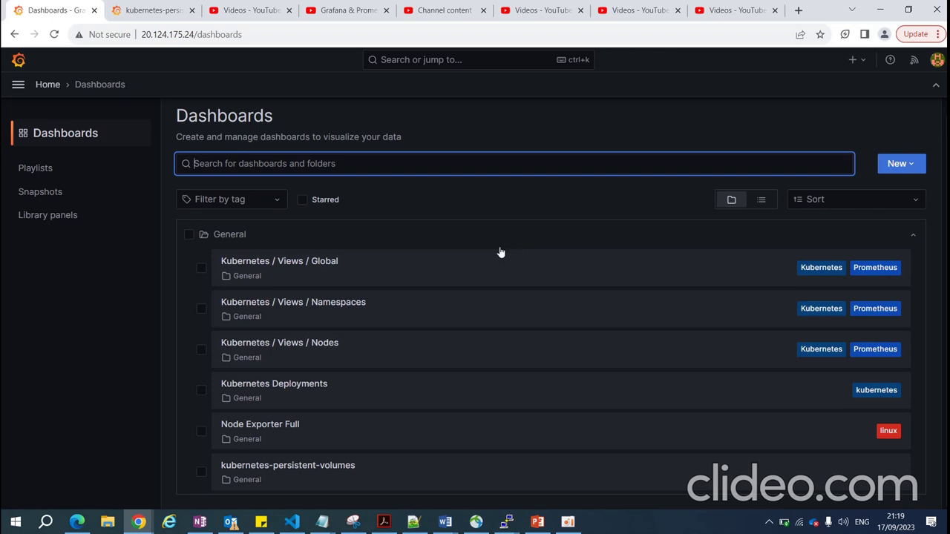
Open the kubernetes-persistent-volumes dashboard and review the Persistent Volume Claim usage table
click(285, 466)
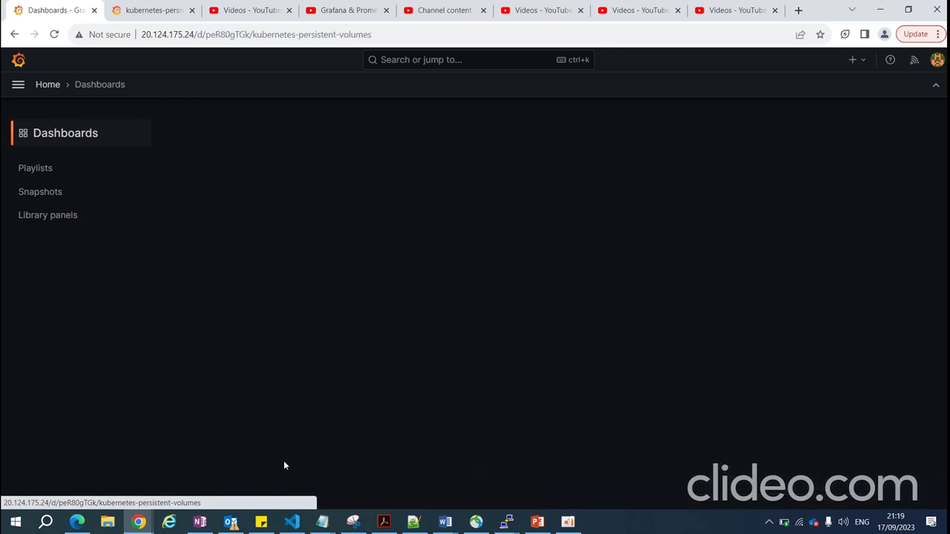
scroll(452, 312, down, 3)
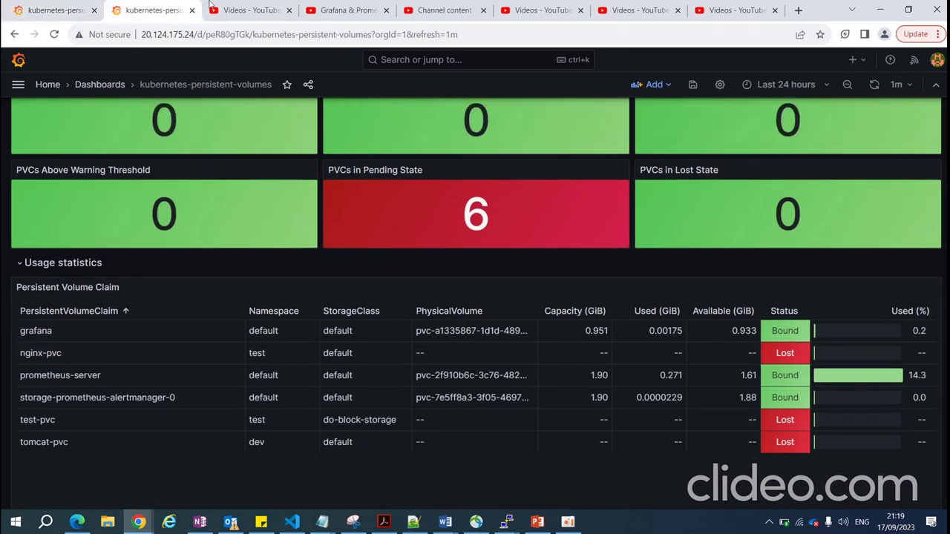
click(67, 8)
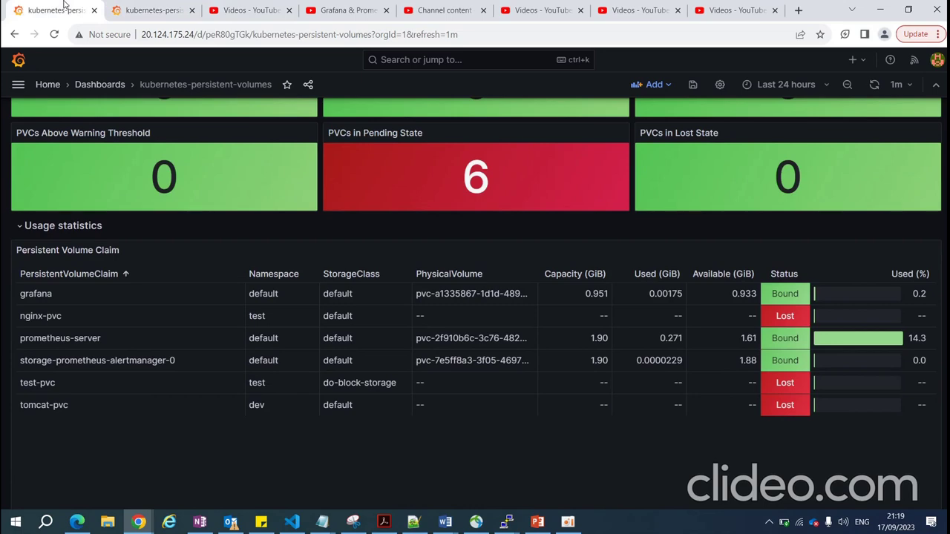
Go to the Grafana home page, and reopen the dashboards list from there
click(48, 84)
scroll(314, 322, down, 2)
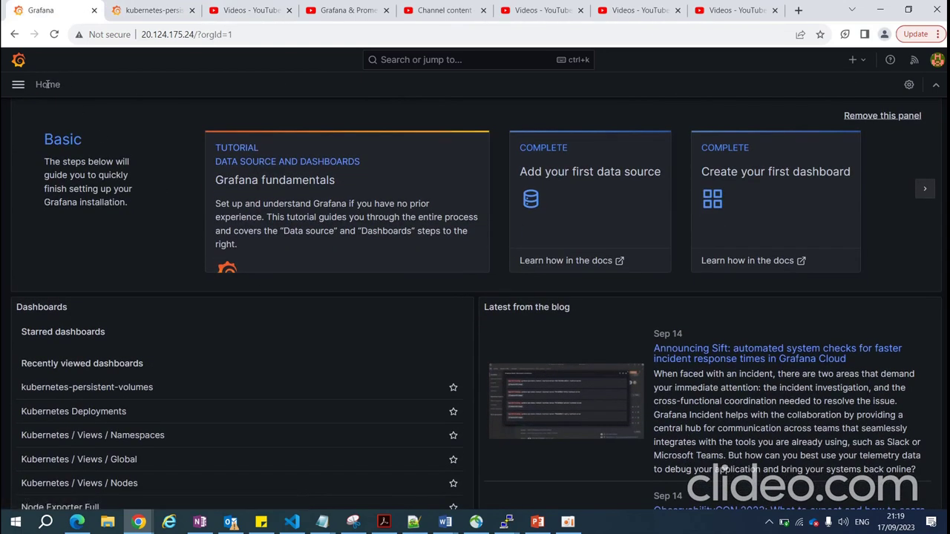
click(18, 84)
click(17, 84)
click(18, 84)
click(60, 177)
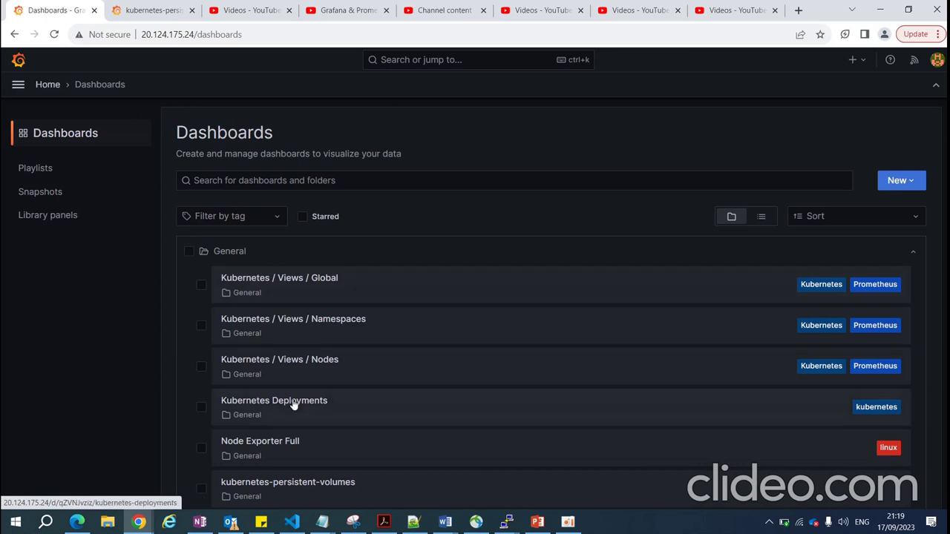
Open the Kubernetes / Views / Nodes dashboard and set its time range to Last 24 hours
click(264, 346)
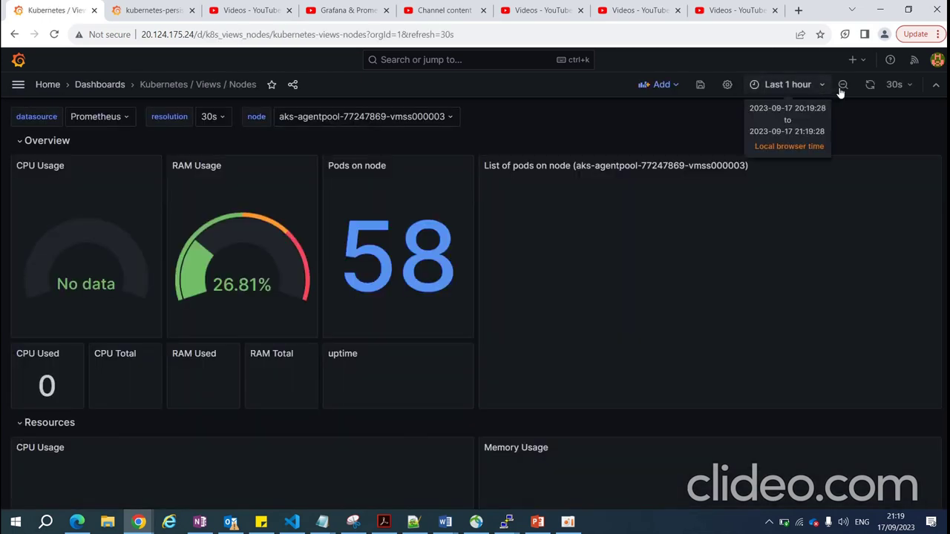
click(792, 85)
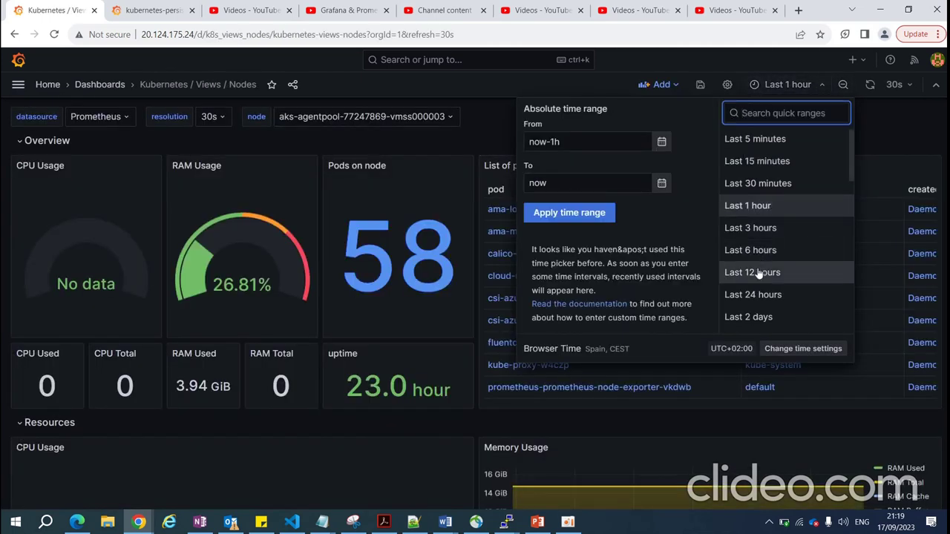
click(755, 294)
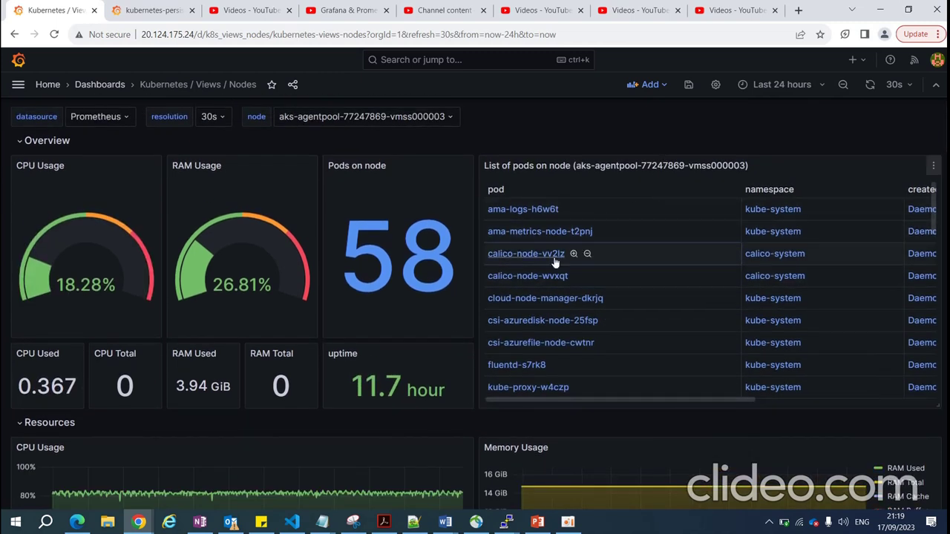
Show the available node filter choices, keeping the aks-agentpool node selected
click(441, 117)
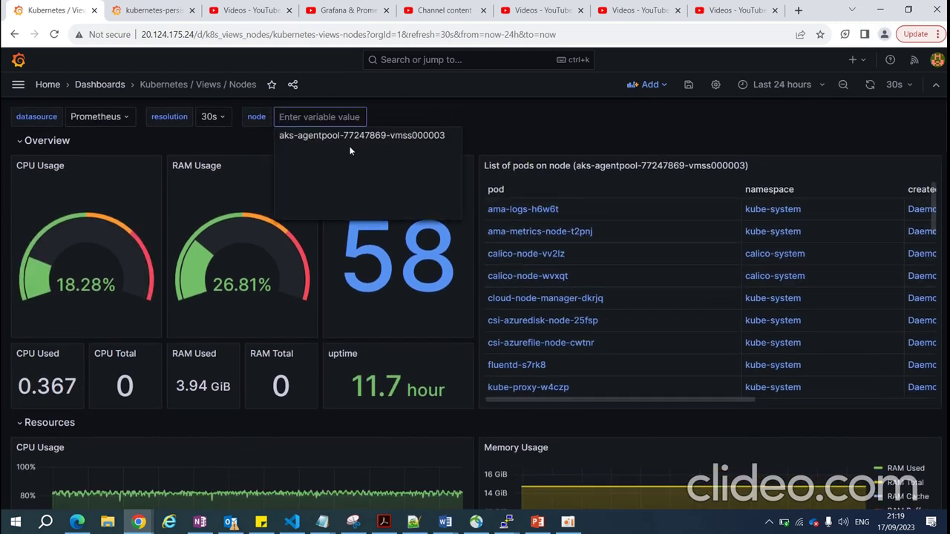
click(503, 128)
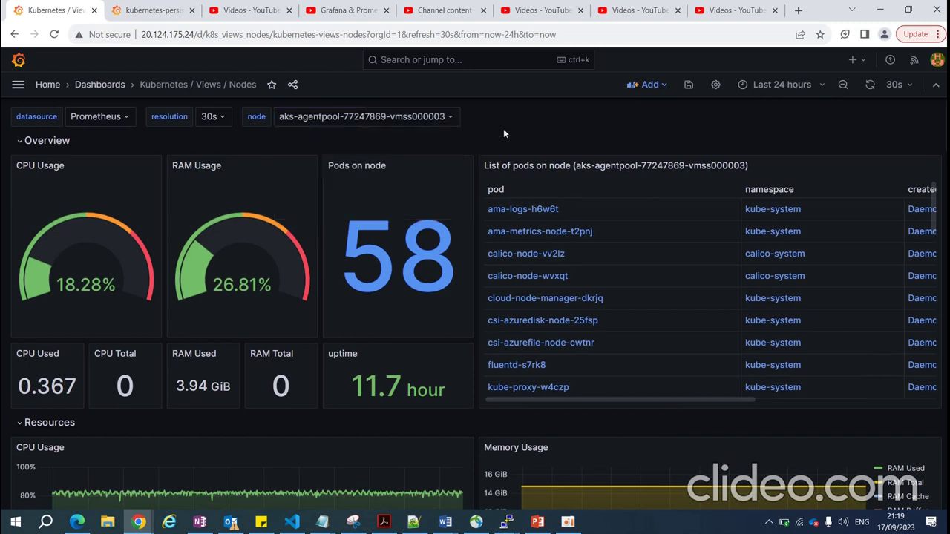
click(440, 114)
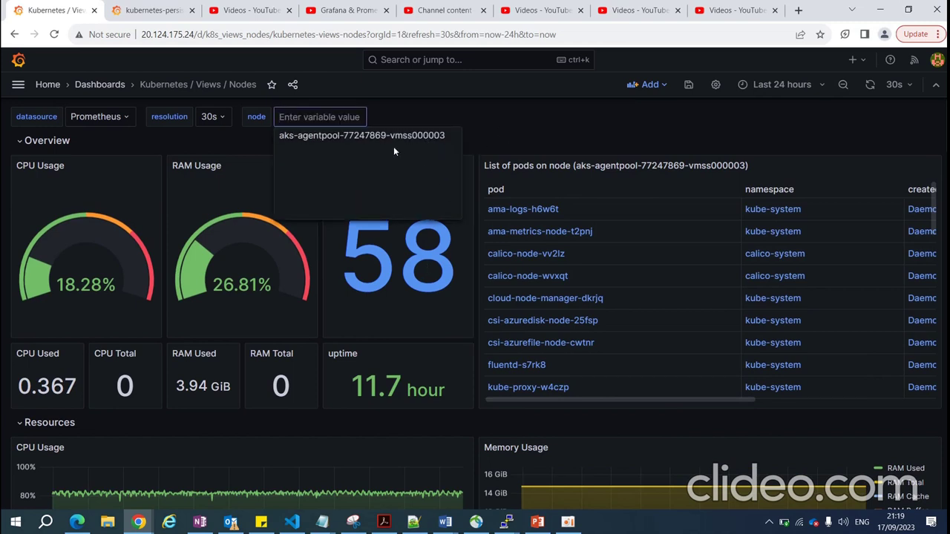
click(606, 127)
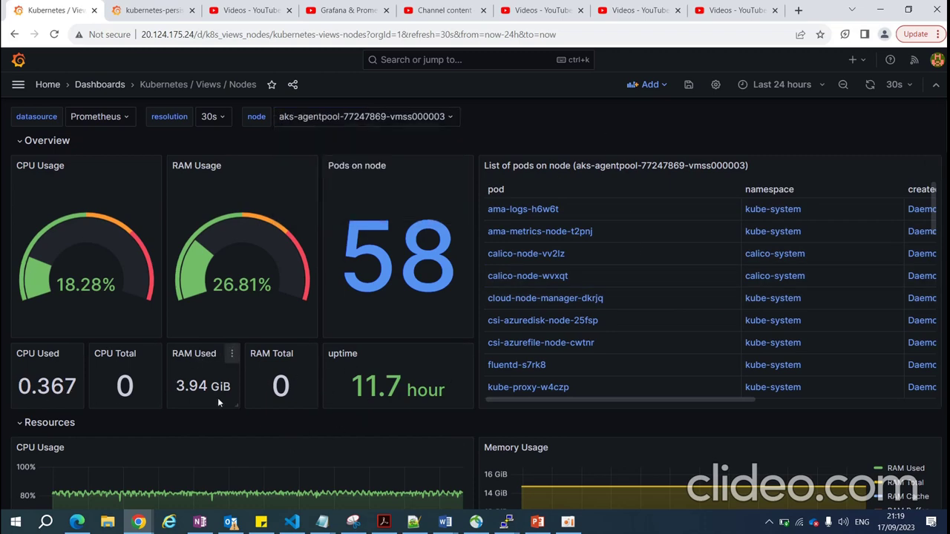
Review the node's CPU and RAM overview, and examine the namespaces in the list of pods on the node
scroll(403, 353, down, 3)
scroll(403, 353, up, 2)
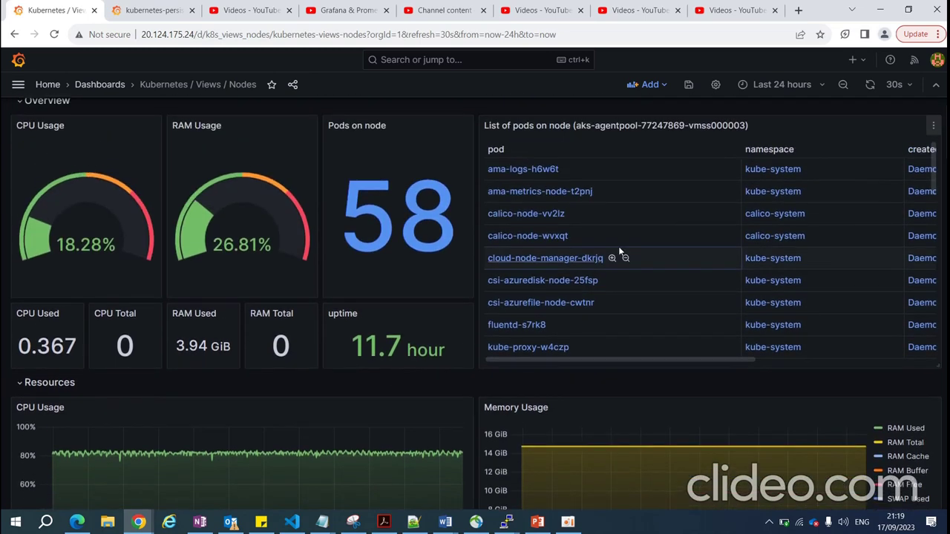
scroll(744, 236, right, 1)
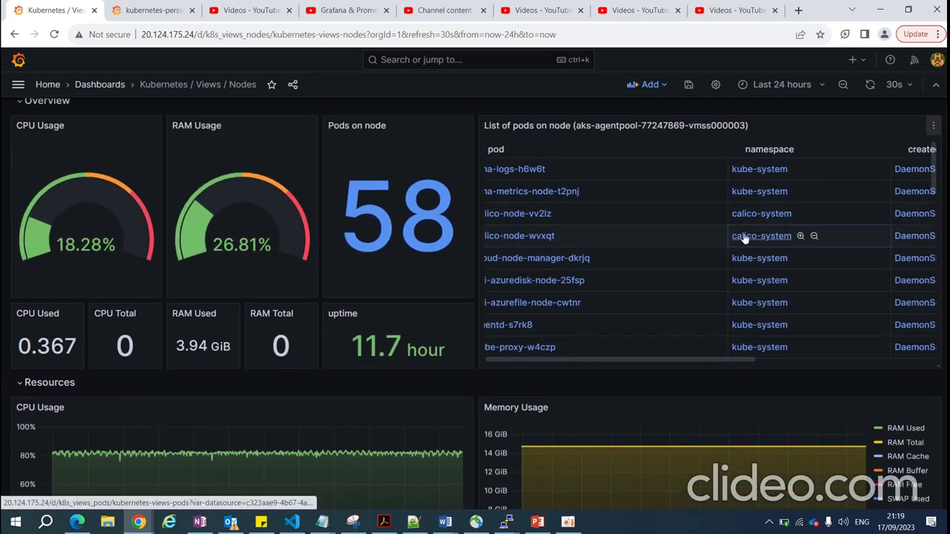
Review the remaining pods on the node, and examine the resource, system and network panels of the Nodes dashboard
scroll(745, 237, down, 6)
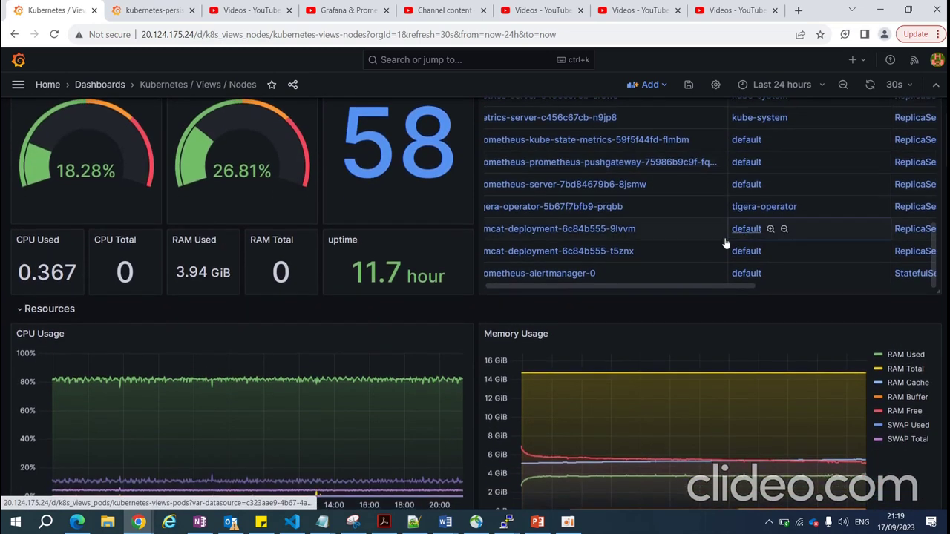
scroll(508, 382, down, 6)
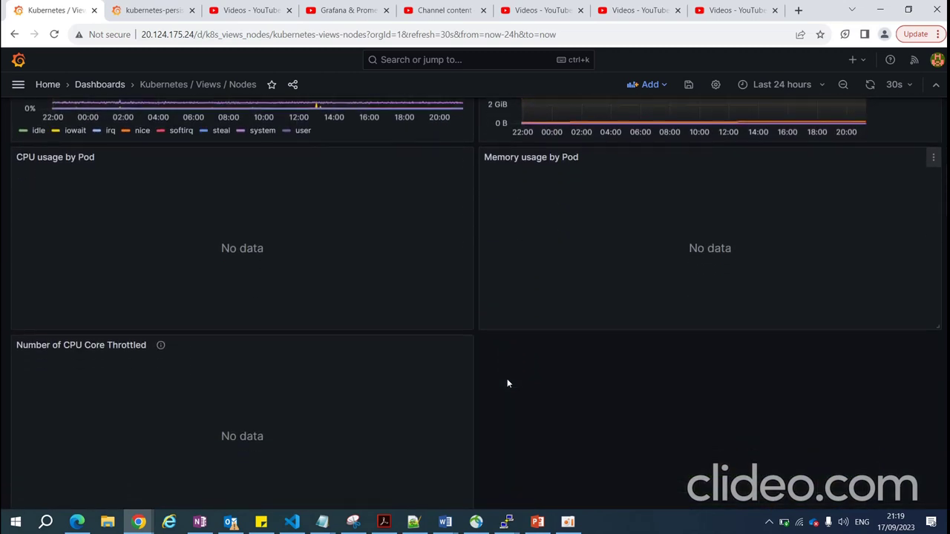
scroll(508, 383, down, 2)
scroll(508, 383, up, 3)
scroll(508, 383, down, 2)
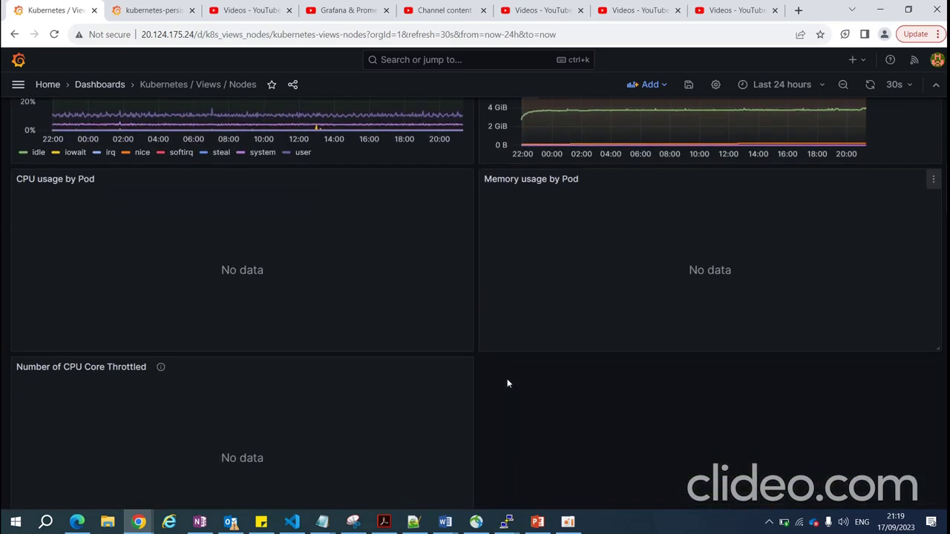
scroll(508, 383, down, 8)
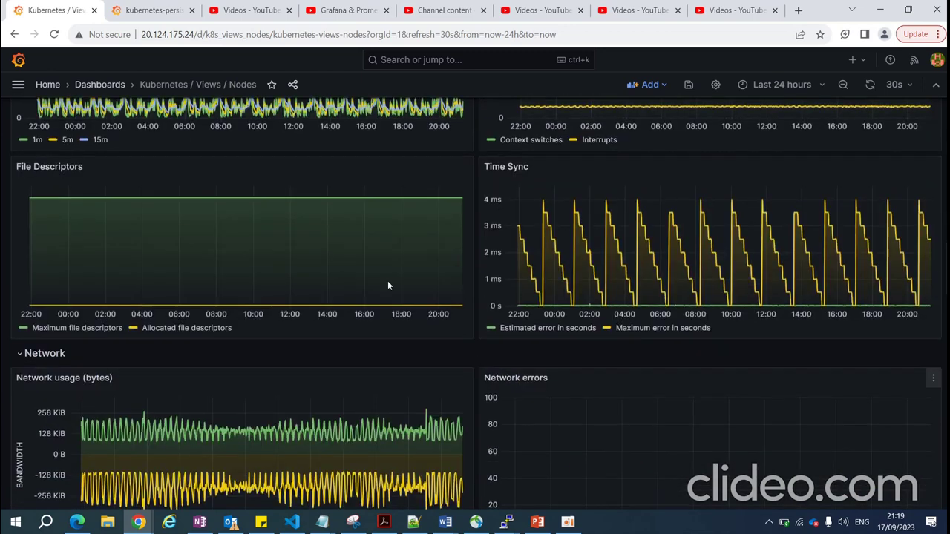
Open the Node Exporter Full dashboard from the dashboards list and set its time range to Last 24 hours
click(92, 84)
scroll(290, 384, down, 1)
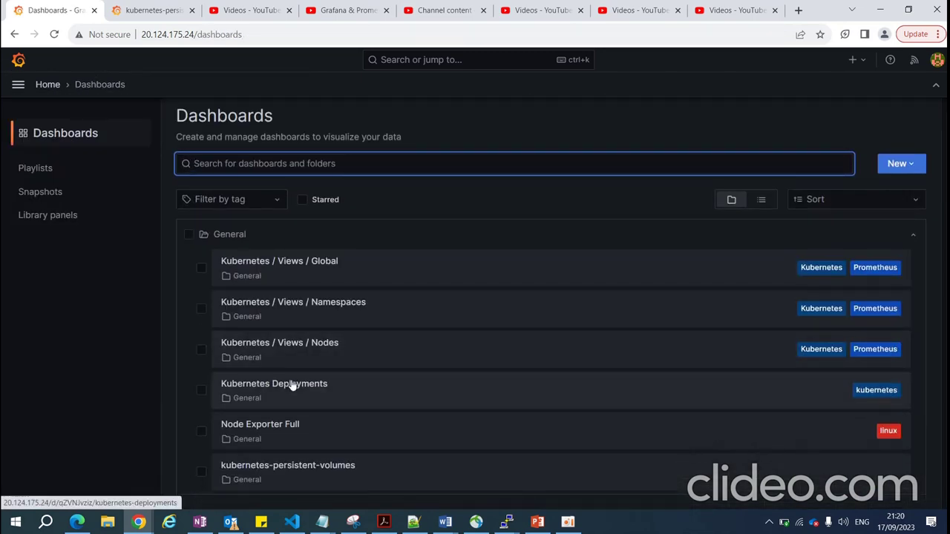
click(262, 425)
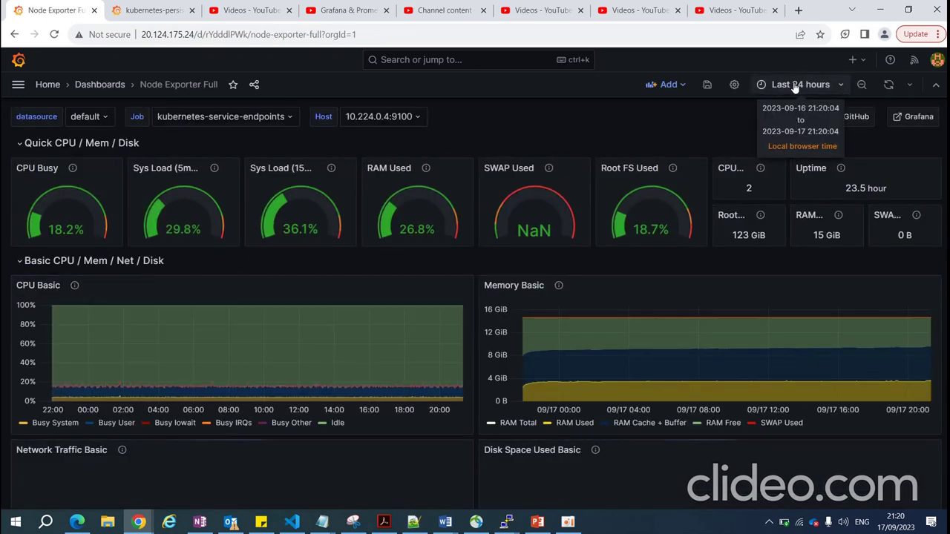
click(797, 86)
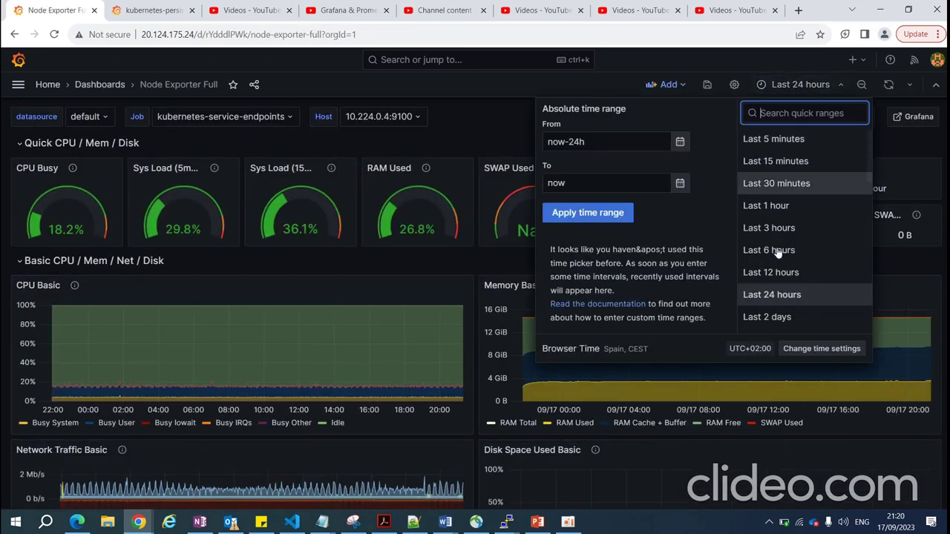
click(776, 293)
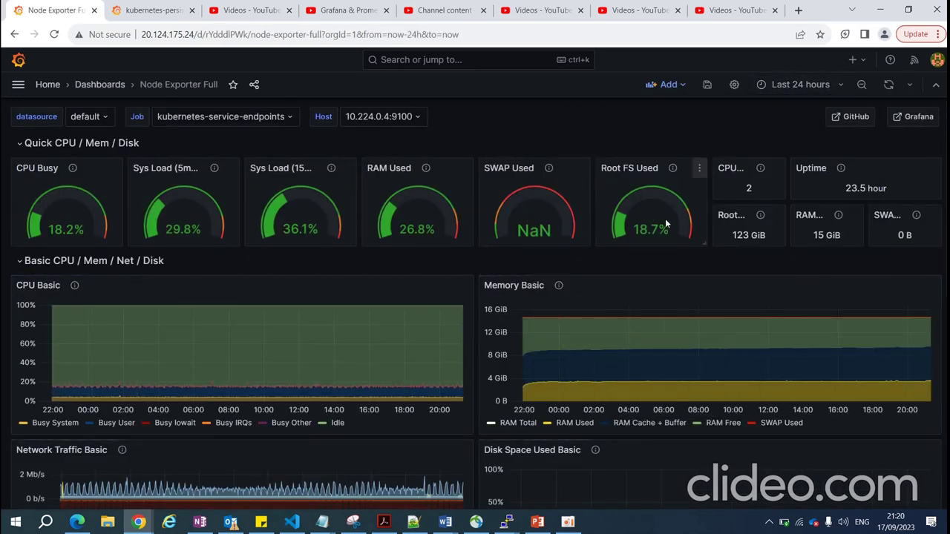
Examine the dashboard's quick gauges and its basic CPU, memory, network traffic and disk space graphs
scroll(436, 331, down, 3)
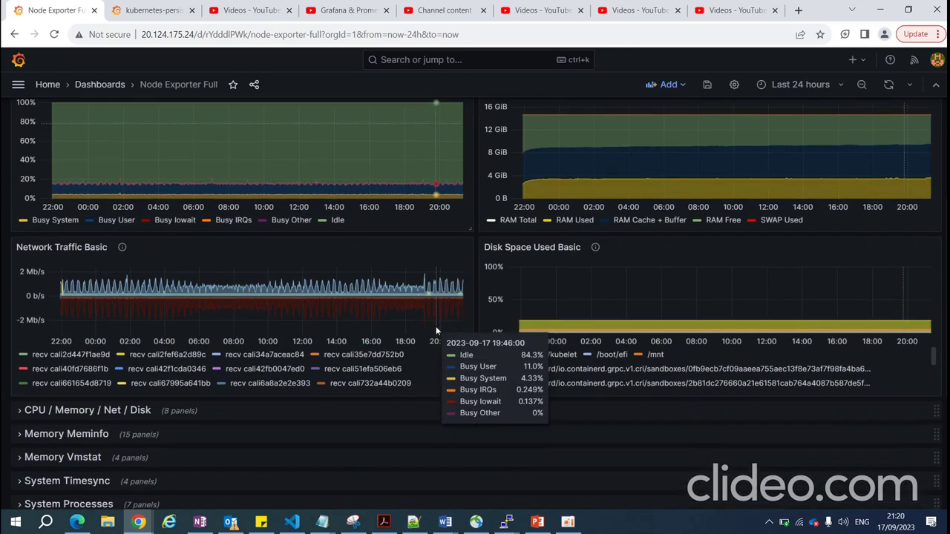
scroll(435, 330, down, 2)
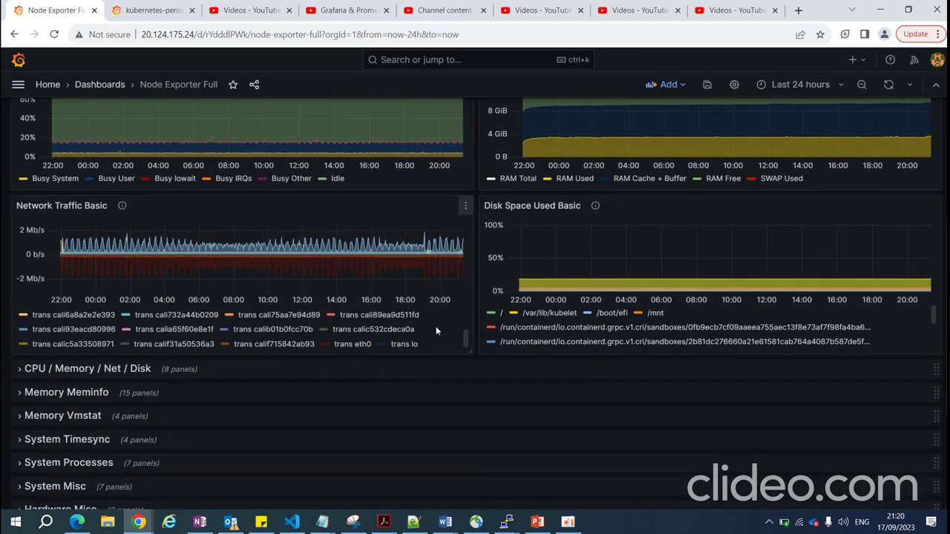
scroll(401, 282, up, 1)
scroll(402, 288, up, 2)
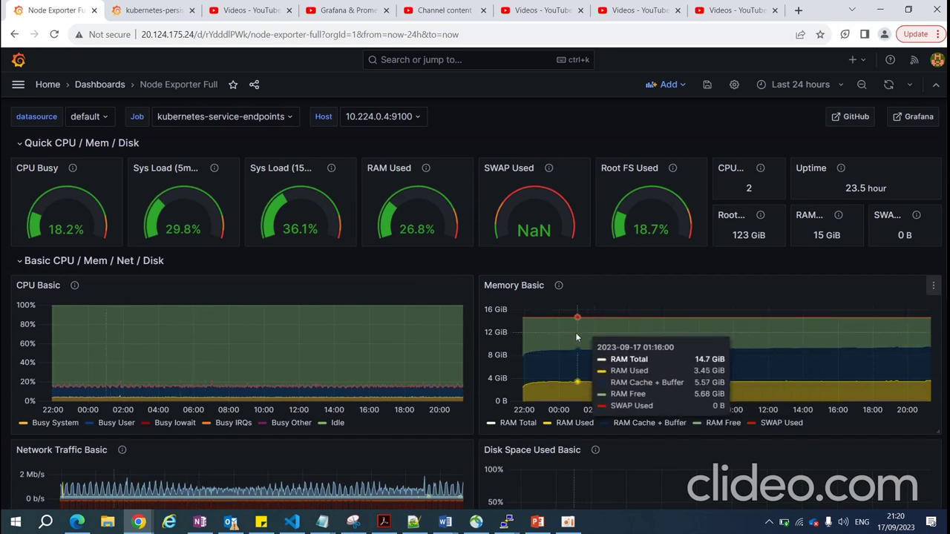
scroll(579, 356, down, 3)
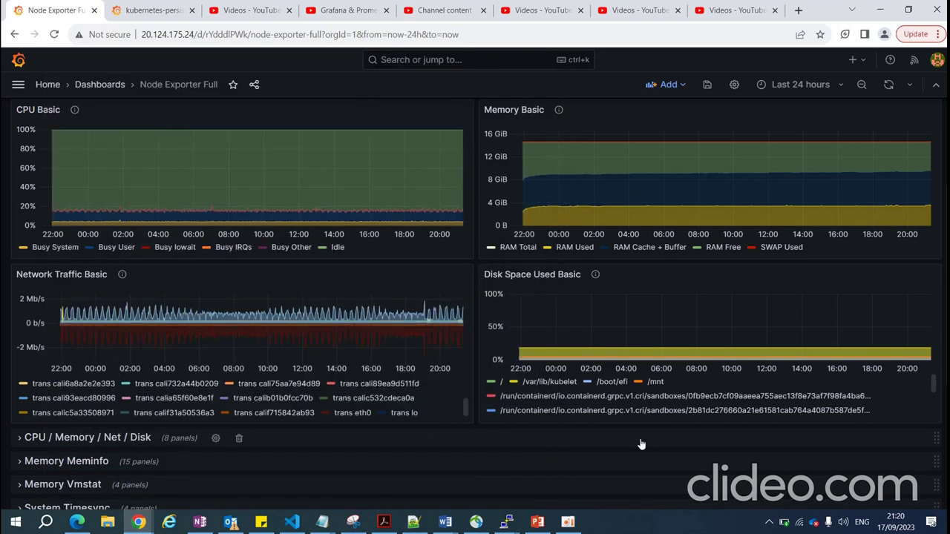
scroll(553, 306, up, 1)
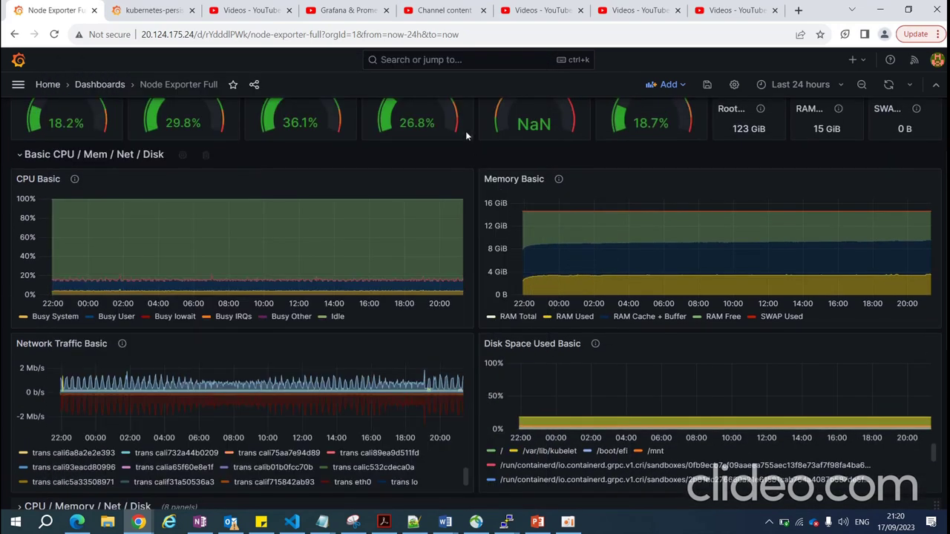
scroll(440, 259, up, 2)
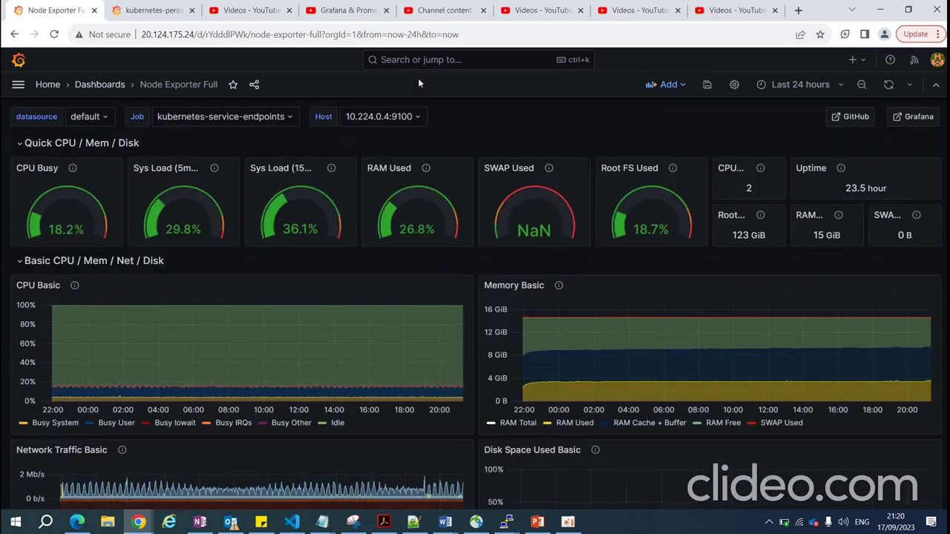
Switch to the channel's playlists in YouTube Studio and look through the Grafana, Kubernetes and Terraform series
click(441, 9)
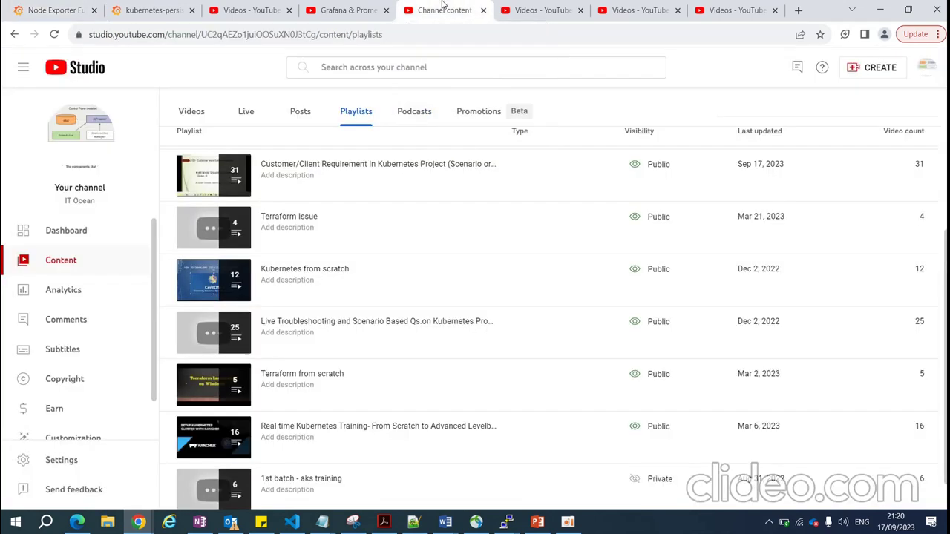
scroll(401, 193, up, 3)
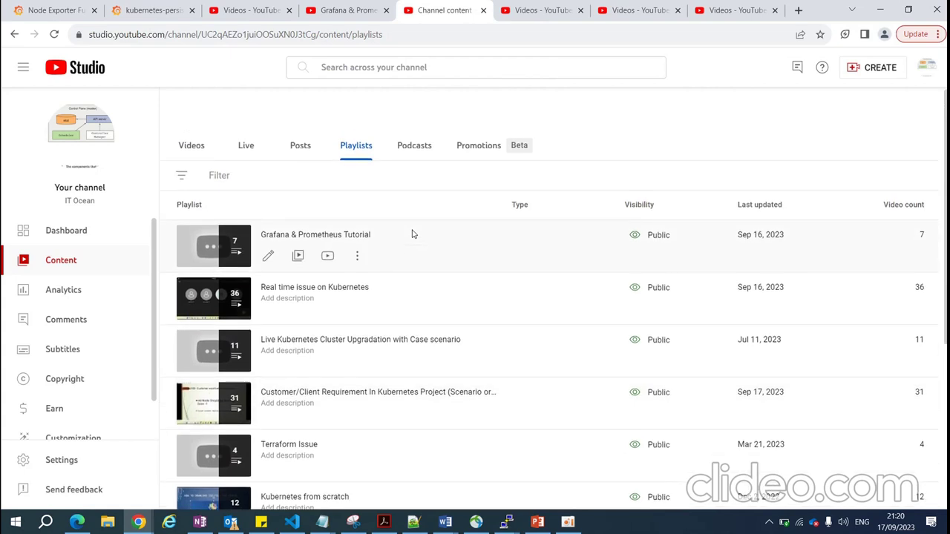
scroll(405, 357, down, 1)
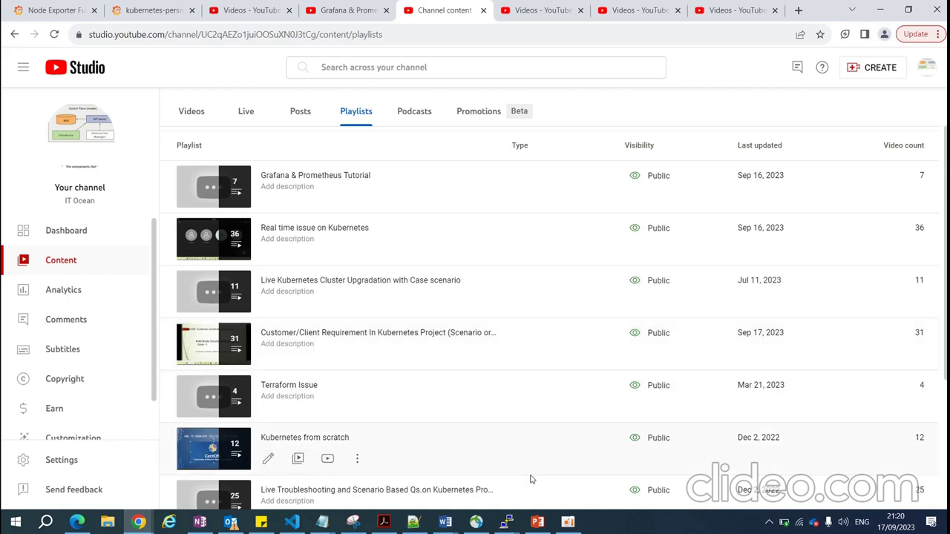
Switch to the Feedback from student presentation in PowerPoint, present its feedback slides as a slide show, and end the show
click(538, 522)
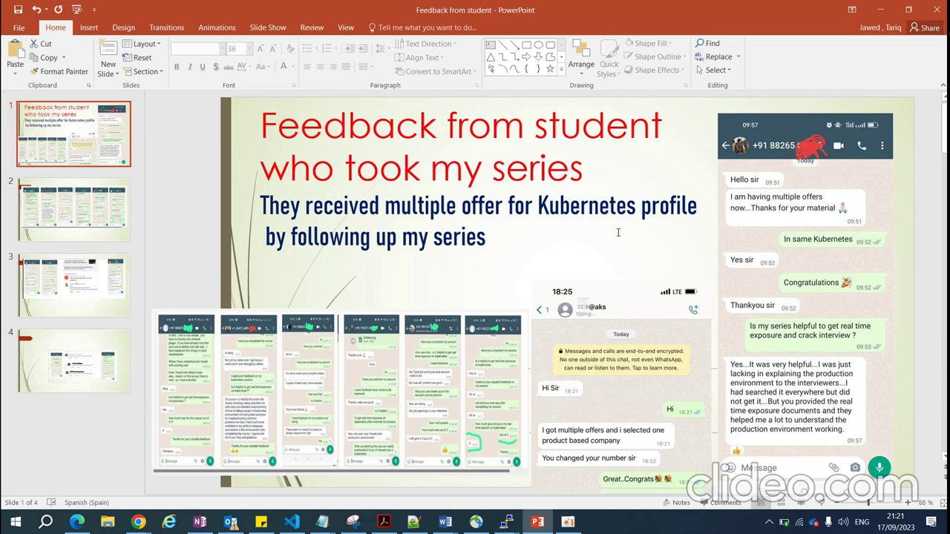
click(820, 503)
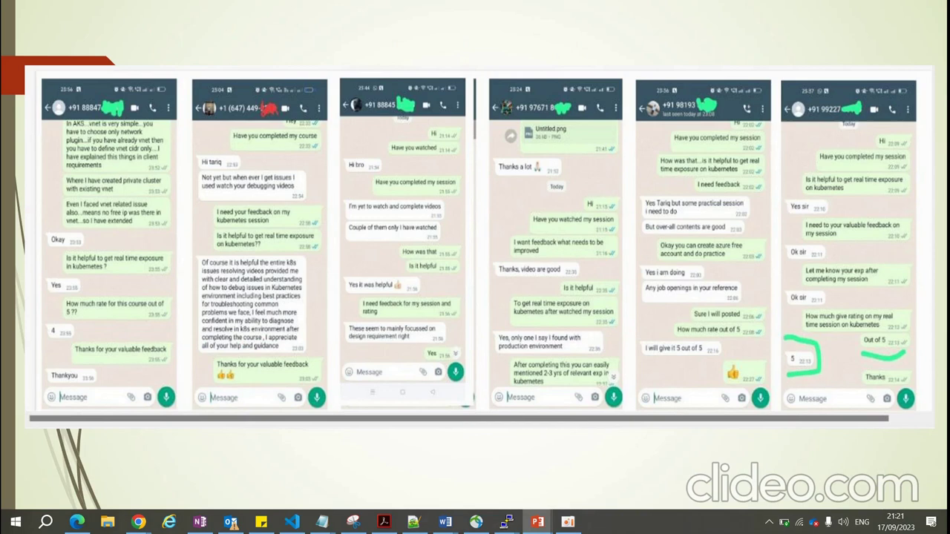
key(Right)
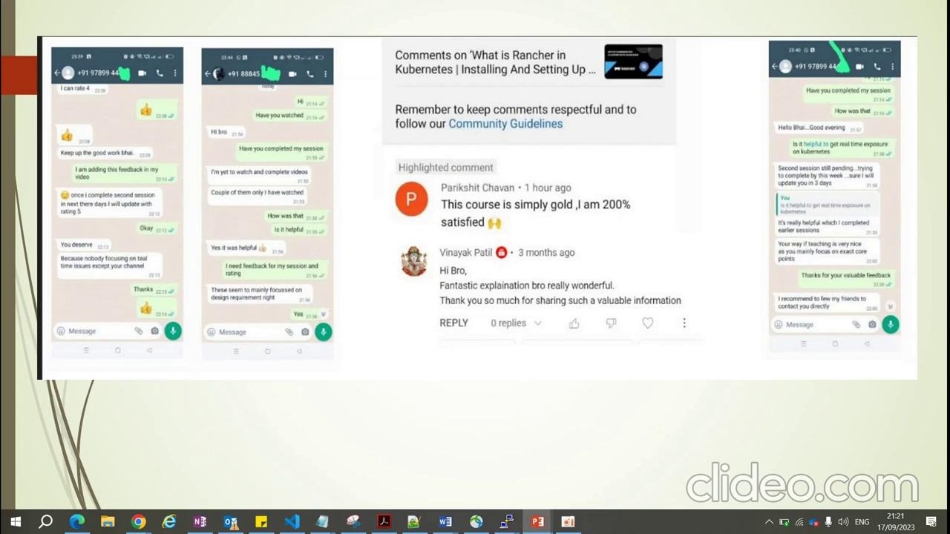
key(Right)
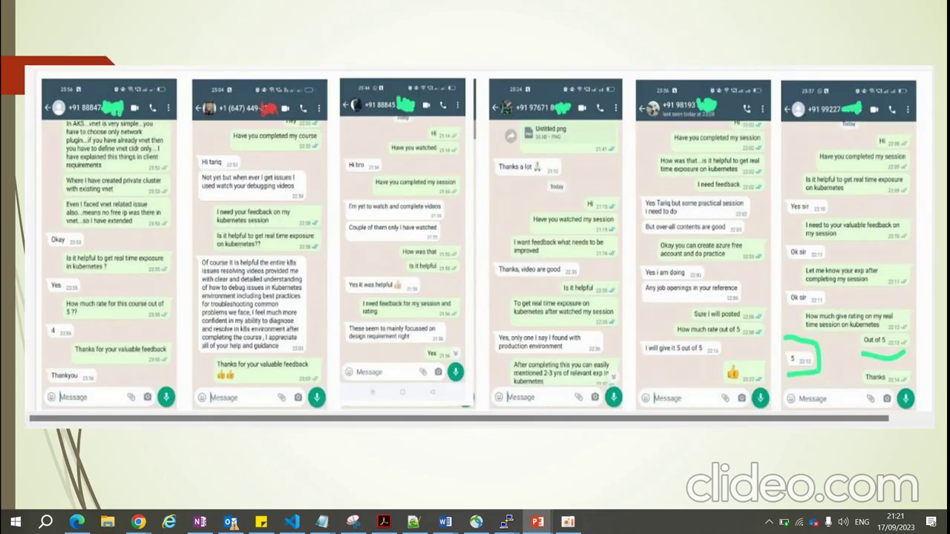
key(Right)
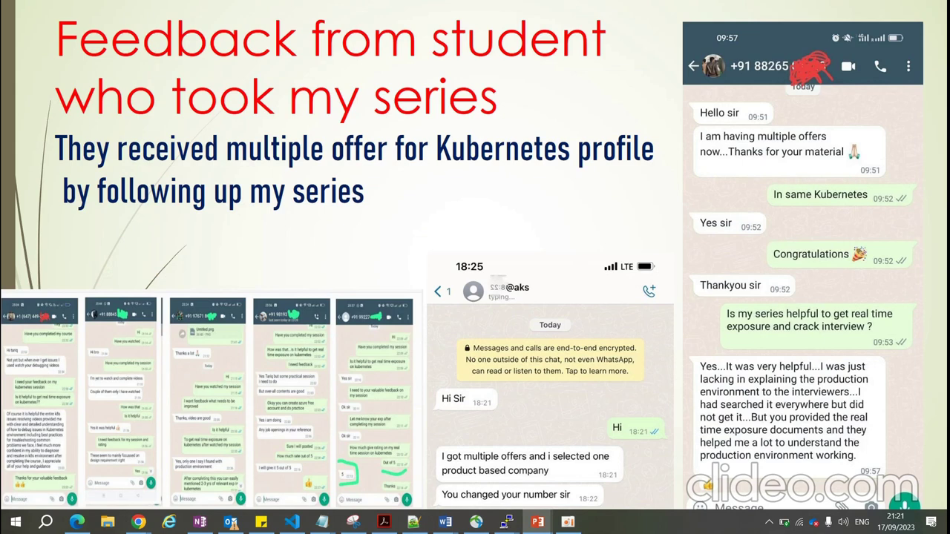
key(Escape)
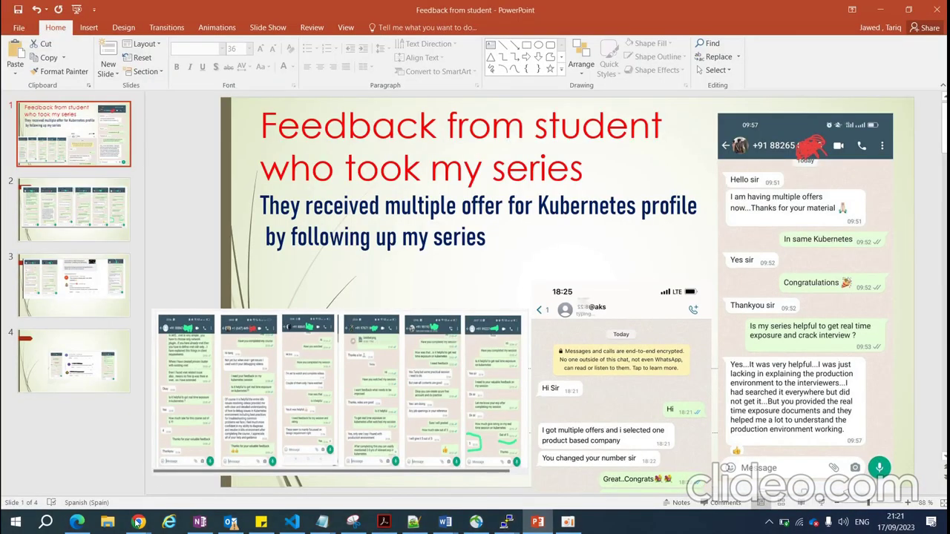
Return to the YouTube Studio window in Chrome and show the videos of the Customer/Client Requirement playlist
mouse_move(138, 522)
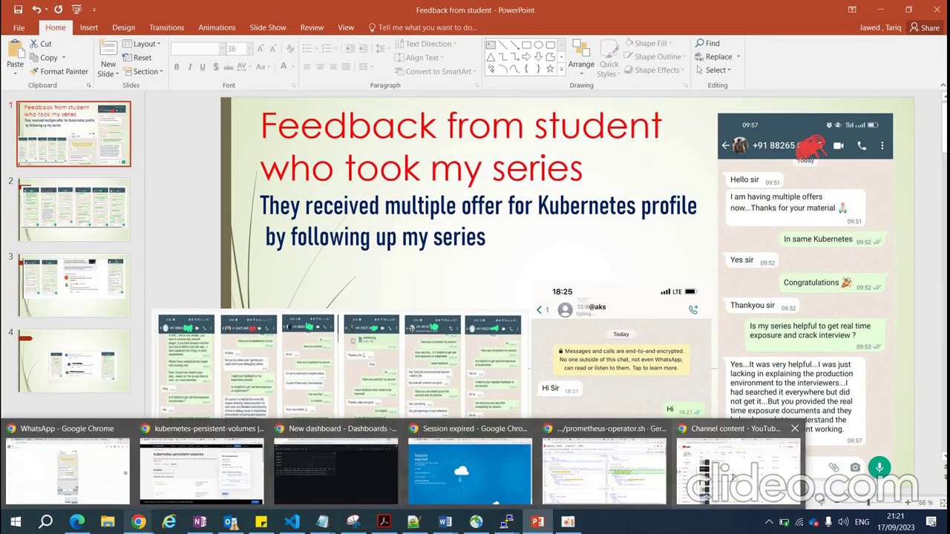
click(733, 478)
click(533, 7)
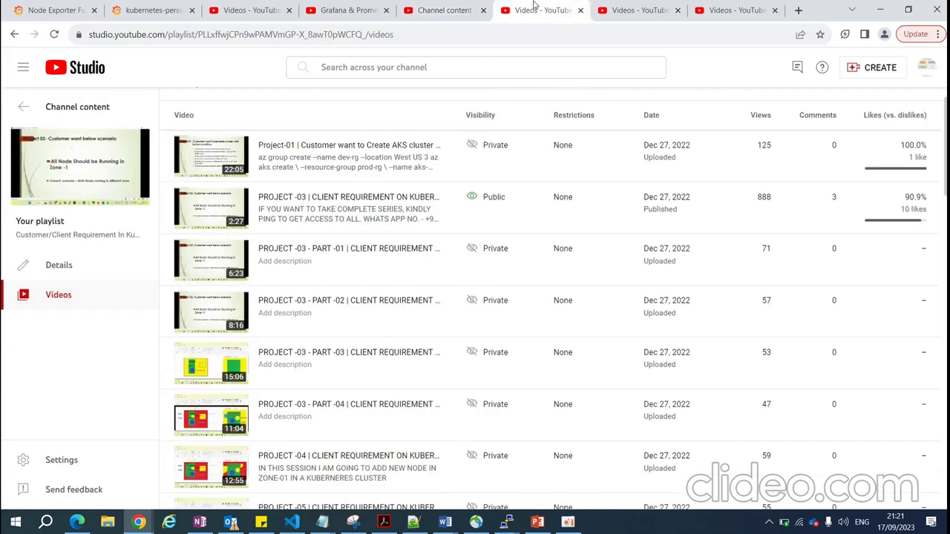
Go back to the kubernetes-persistent-volumes dashboard and review its Persistent Volume Claim table
click(169, 10)
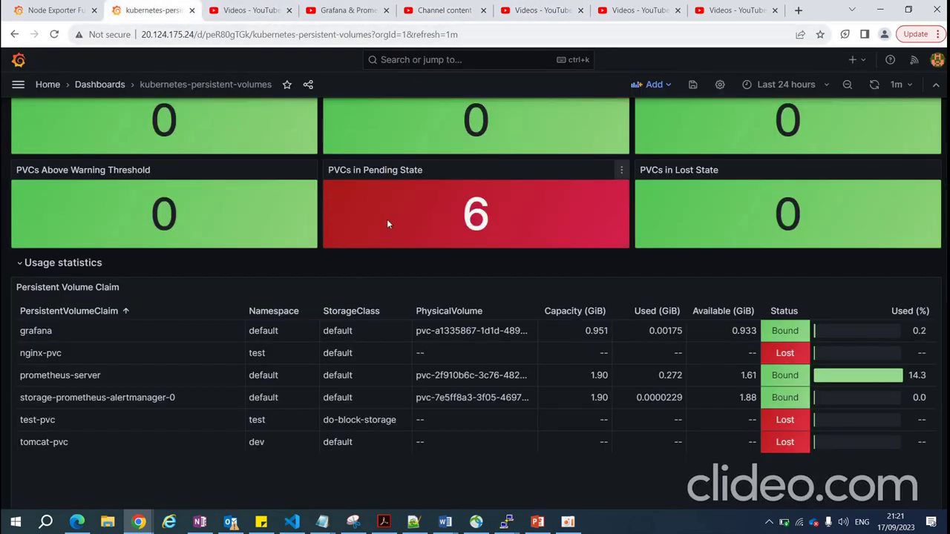
scroll(484, 279, down, 1)
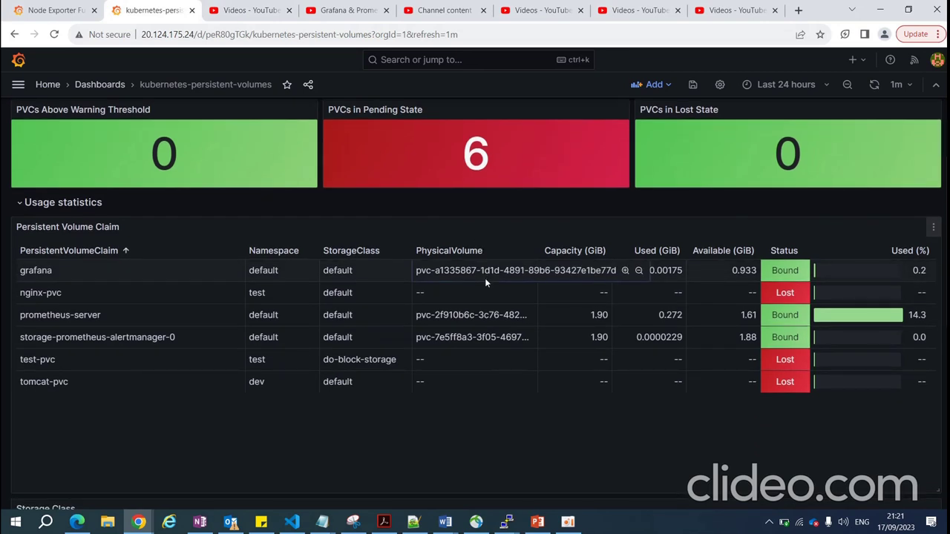